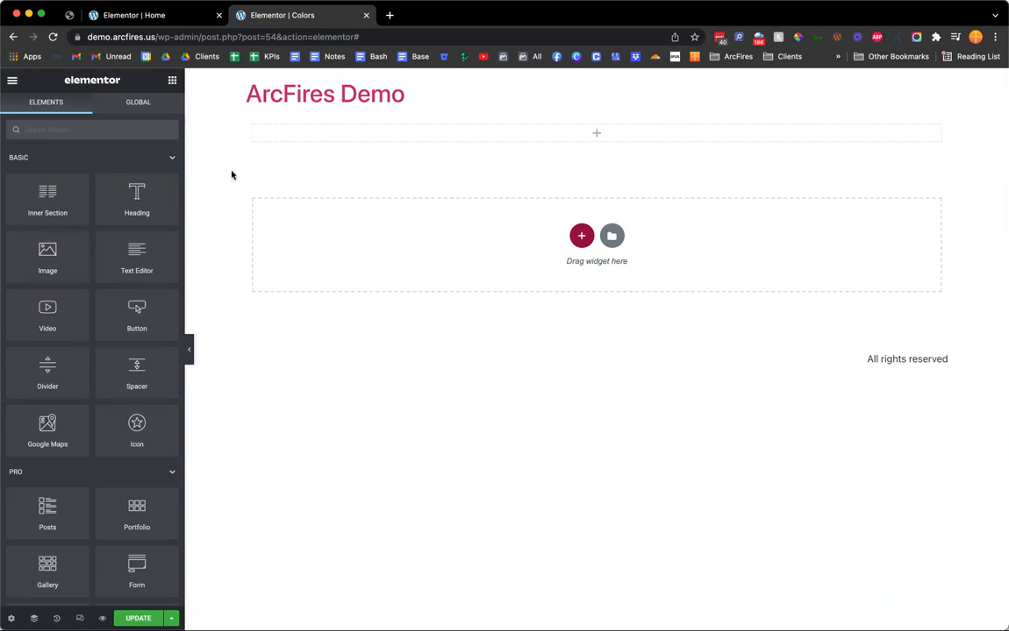
# - Open the global colors in the site settings and add a new color entry with its color picker open
pyautogui.click(13, 81)
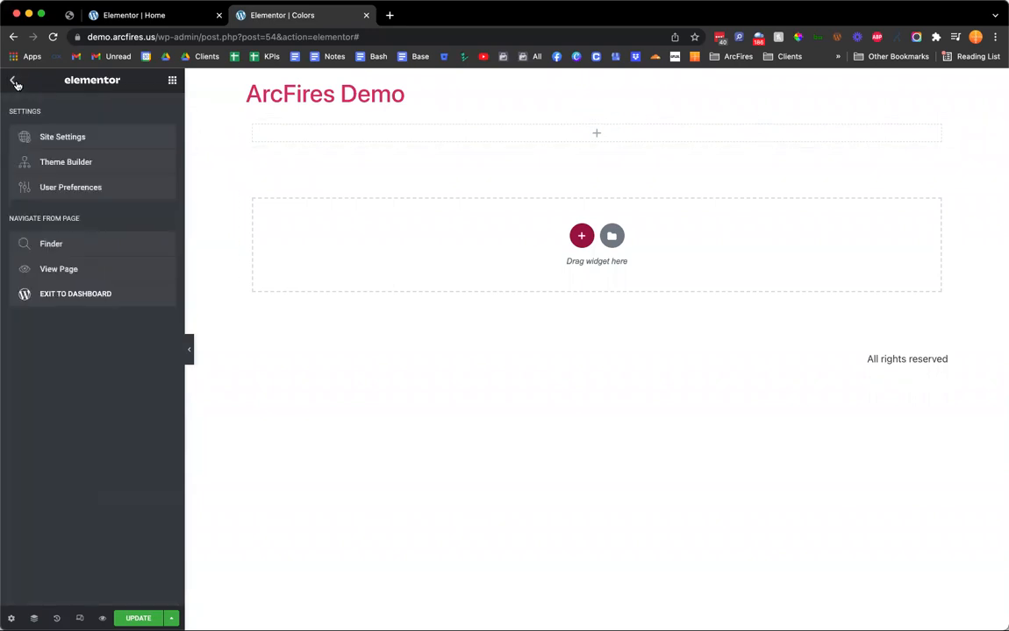
pyautogui.click(88, 140)
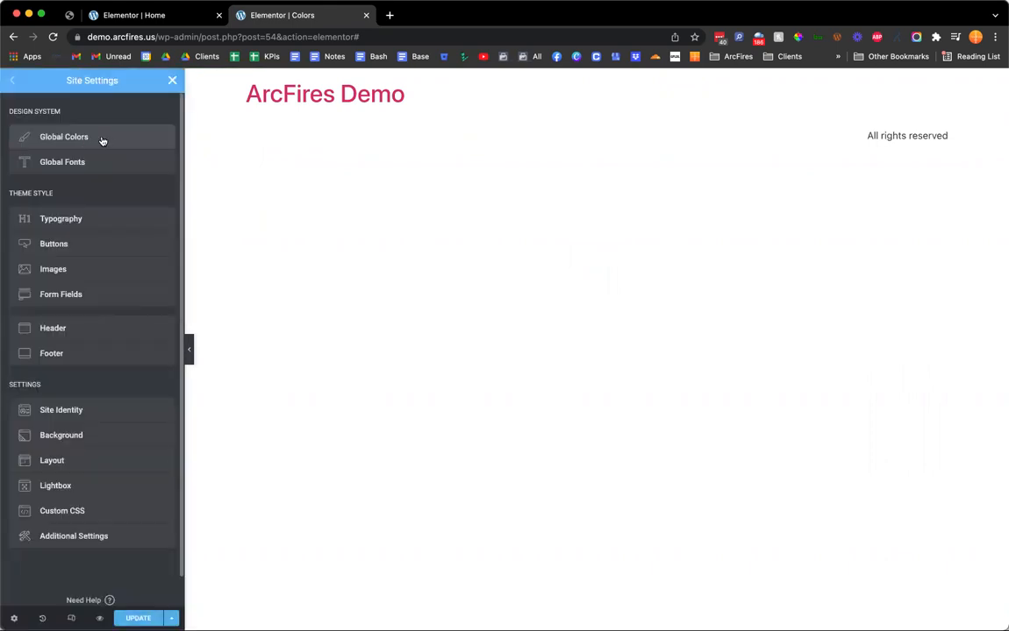
pyautogui.click(147, 136)
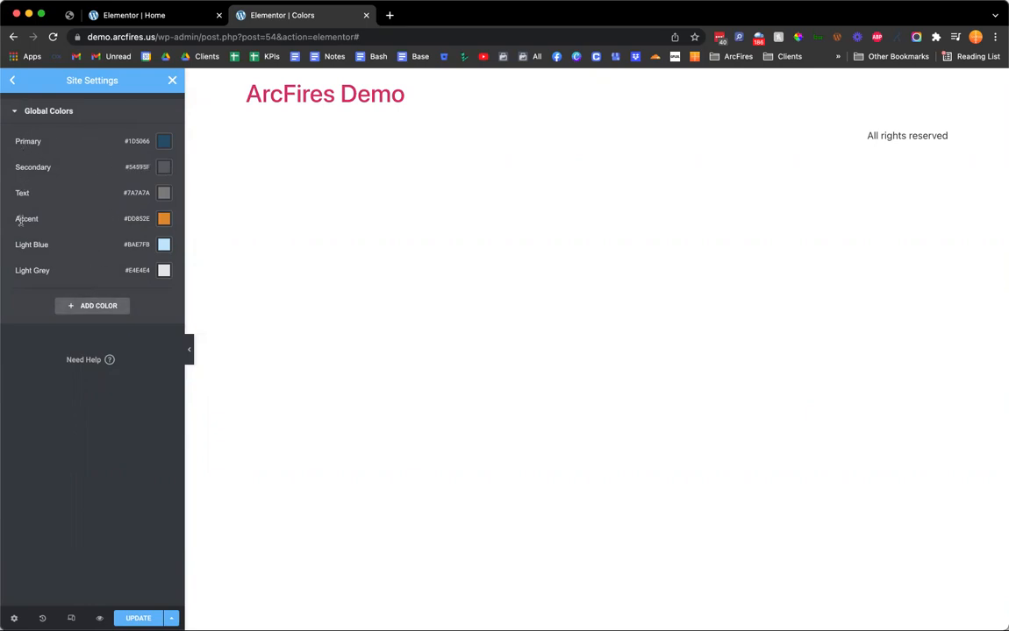
pyautogui.click(14, 139)
pyautogui.moveTo(14, 138); pyautogui.dragTo(19, 216)
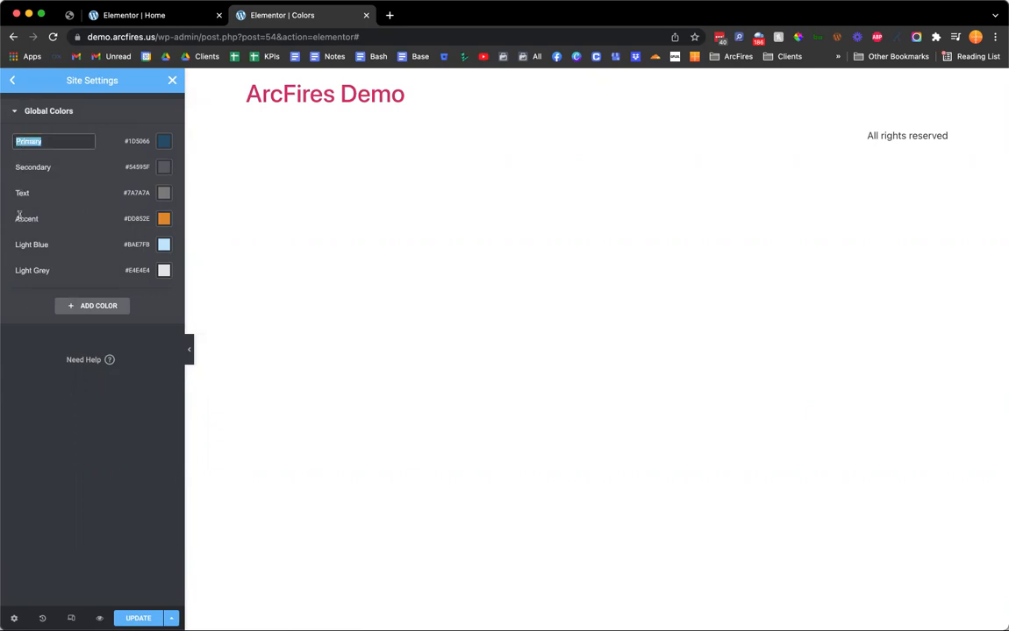
pyautogui.click(9, 148)
pyautogui.click(95, 300)
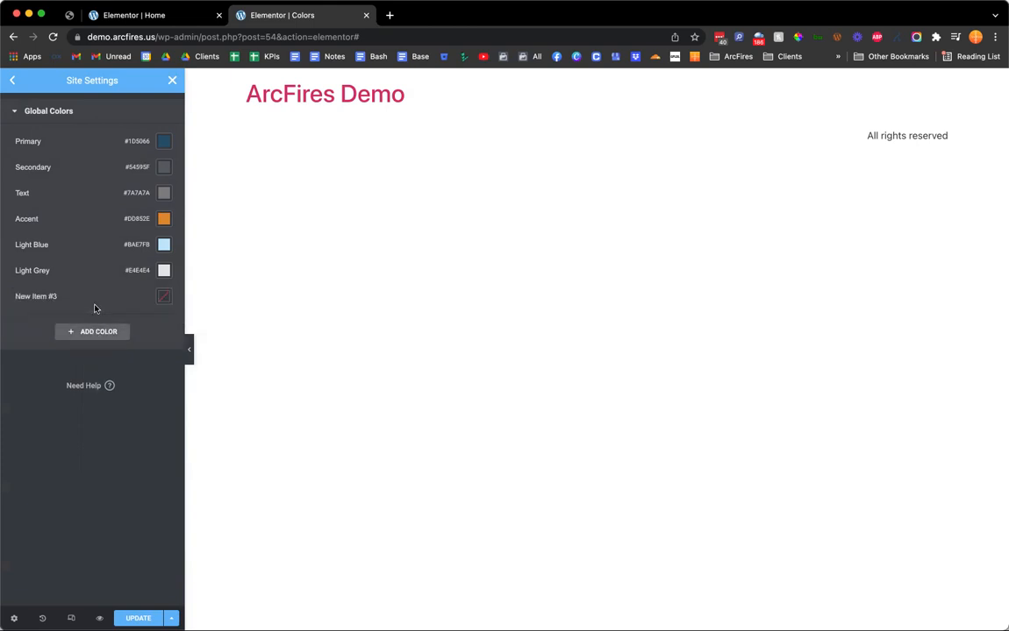
pyautogui.click(164, 300)
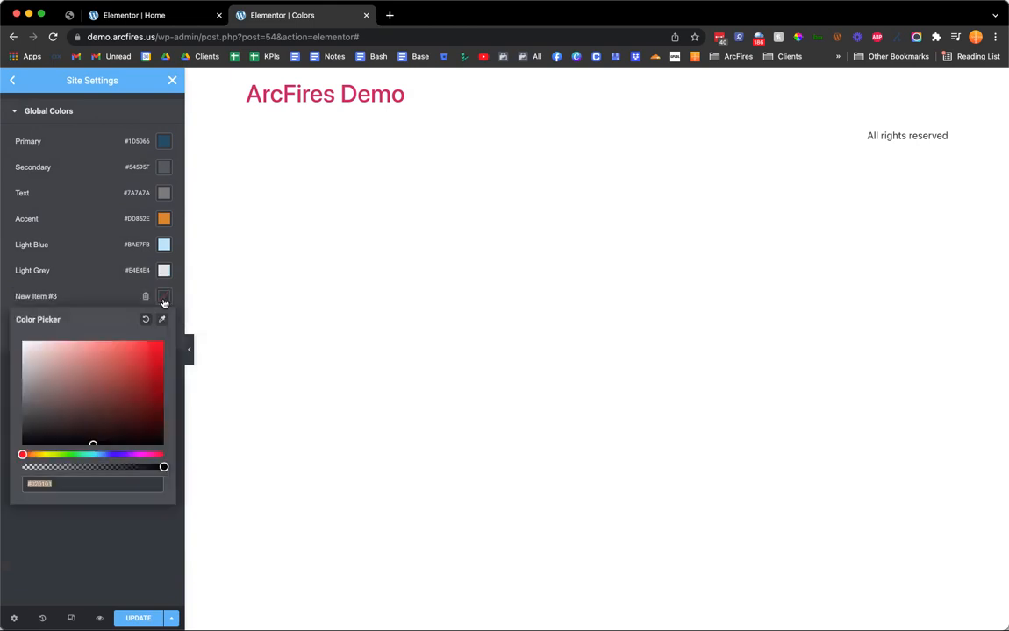
# - Try various blue, purple and green hues and shades for the new global color
pyautogui.click(81, 368)
pyautogui.moveTo(81, 368); pyautogui.dragTo(147, 420)
pyautogui.click(116, 455)
pyautogui.moveTo(116, 454)
pyautogui.mouseDown()
pyautogui.moveTo(84, 455)
pyautogui.moveTo(117, 454)
pyautogui.moveTo(100, 454)
pyautogui.mouseUp()
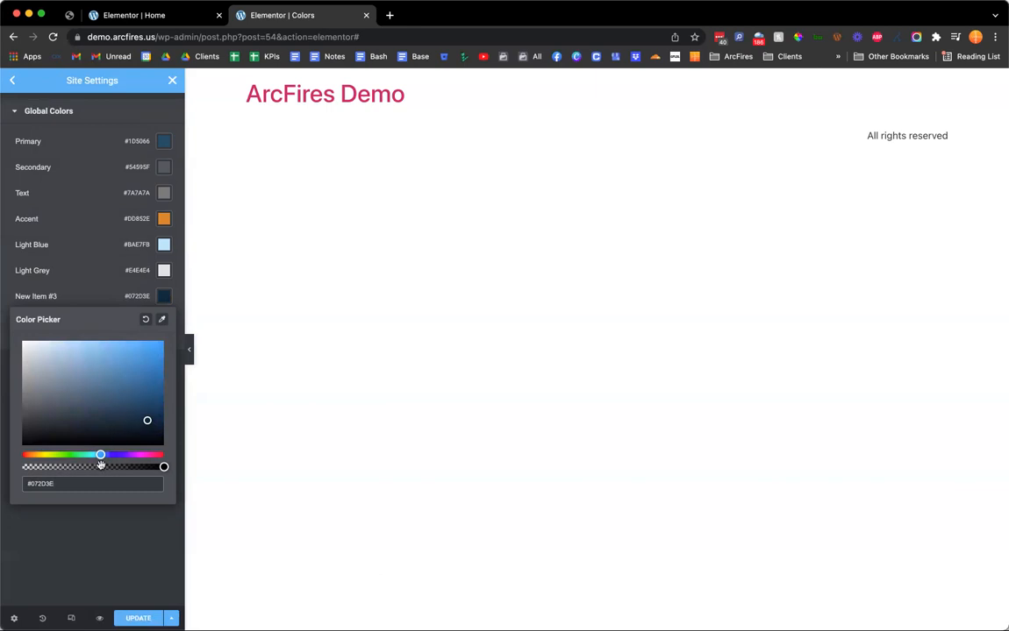
pyautogui.moveTo(101, 452)
pyautogui.mouseDown()
pyautogui.moveTo(33, 454)
pyautogui.moveTo(117, 453)
pyautogui.mouseUp()
pyautogui.click(98, 379)
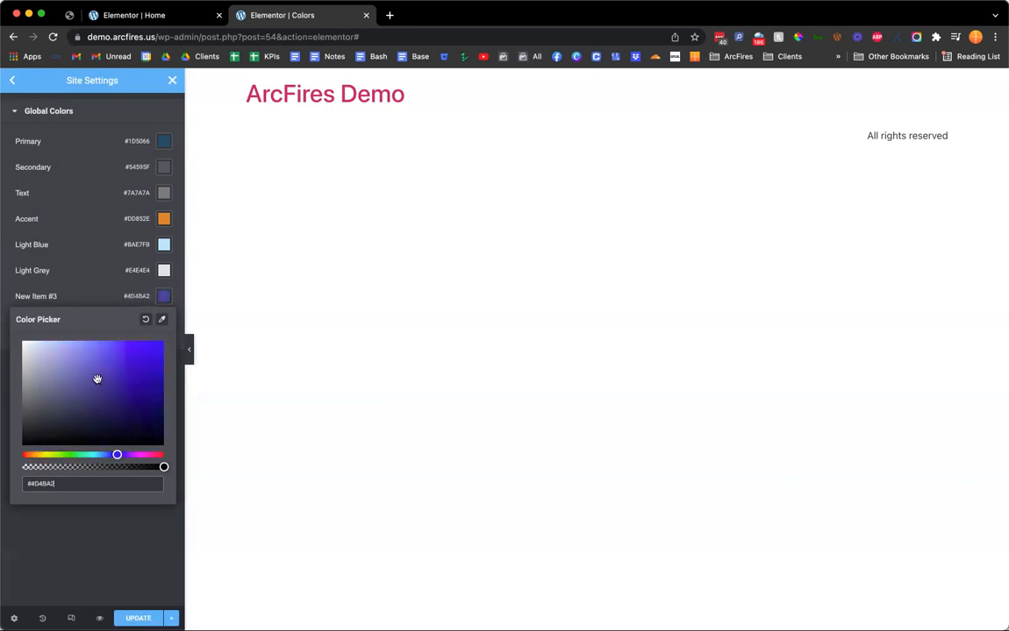
pyautogui.moveTo(162, 466)
pyautogui.mouseDown()
pyautogui.moveTo(13, 470)
pyautogui.moveTo(162, 466)
pyautogui.moveTo(172, 481)
pyautogui.mouseUp()
pyautogui.moveTo(49, 397); pyautogui.dragTo(167, 344)
pyautogui.click(75, 455)
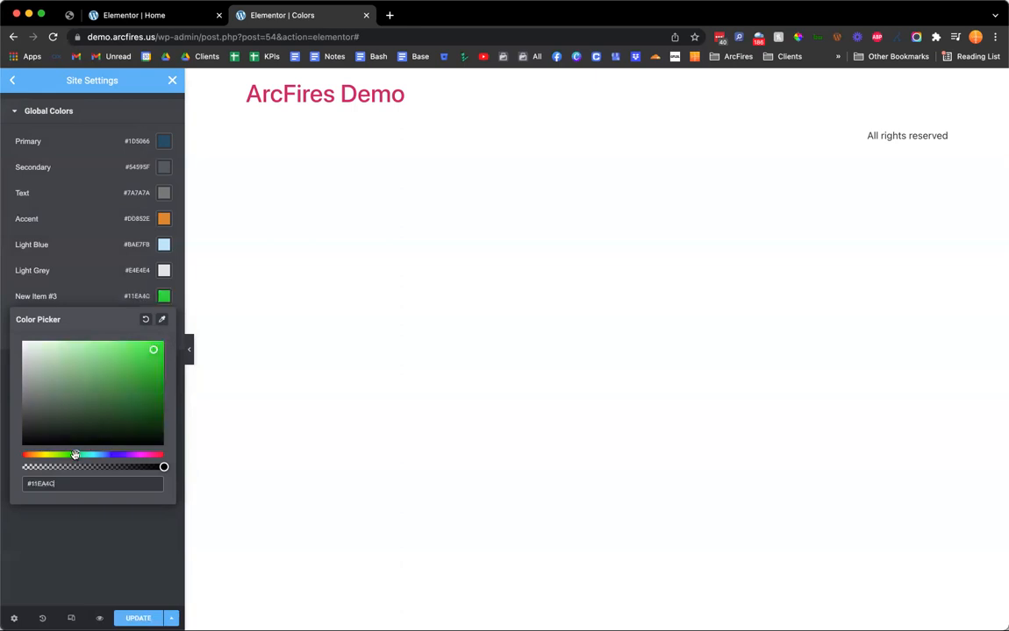
pyautogui.click(161, 343)
pyautogui.moveTo(160, 342); pyautogui.dragTo(142, 401)
# - Try reducing the new color's opacity to fully transparent, then restore it to full opacity
pyautogui.moveTo(163, 467); pyautogui.dragTo(184, 470)
pyautogui.moveTo(141, 400); pyautogui.dragTo(122, 358)
pyautogui.click(122, 466)
pyautogui.moveTo(122, 466); pyautogui.dragTo(23, 466)
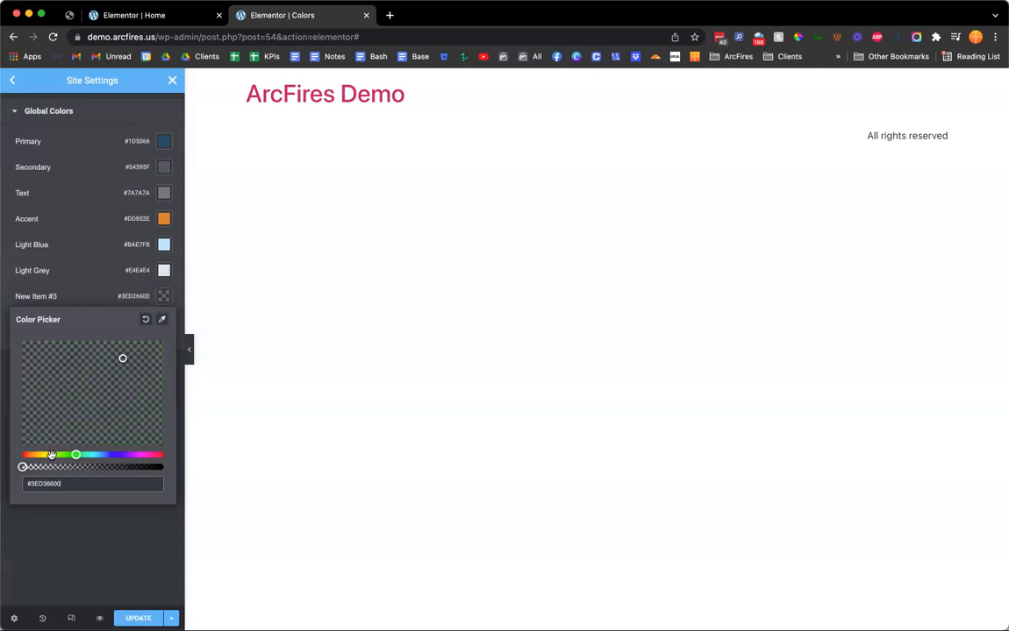
pyautogui.moveTo(23, 467); pyautogui.dragTo(163, 466)
# - Set the new global color to #FFFFFF and name it White
pyautogui.moveTo(85, 377); pyautogui.dragTo(16, 340)
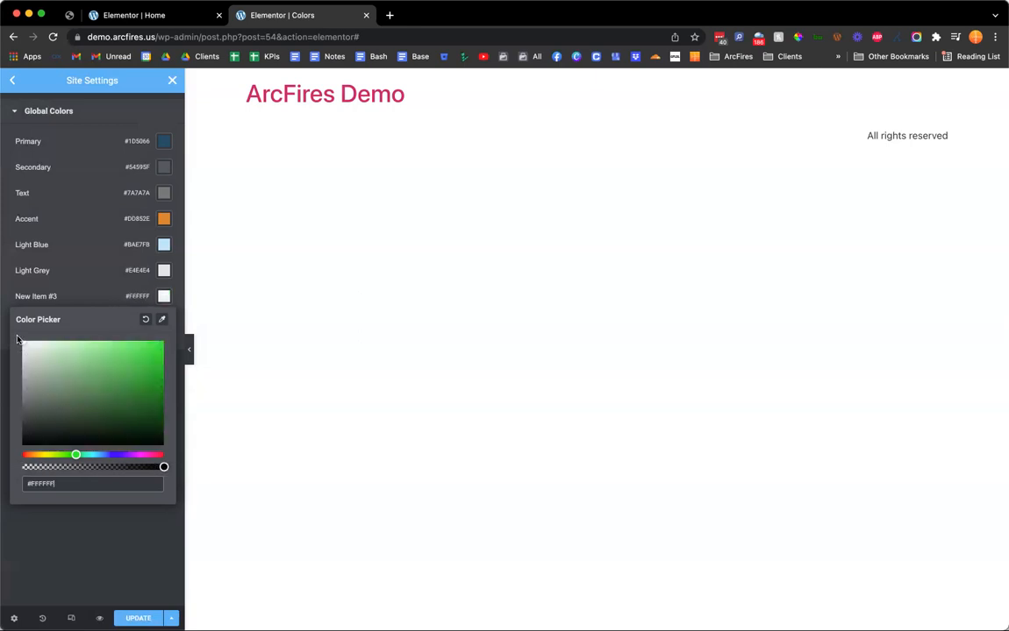
pyautogui.click(62, 296)
pyautogui.write('White')
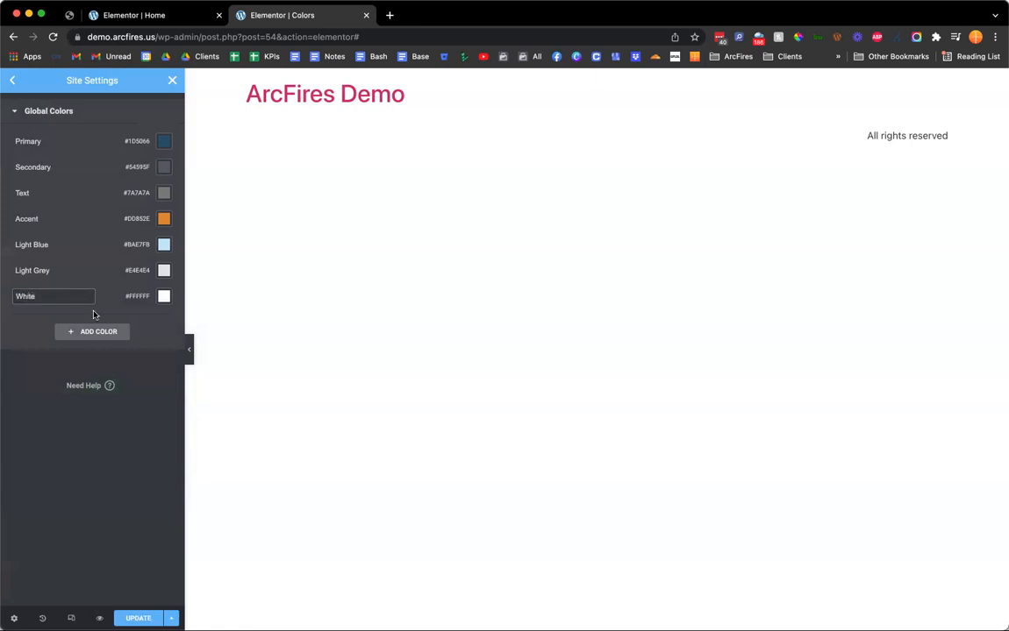
# - Add another global color named Black with the value #000000
pyautogui.click(94, 331)
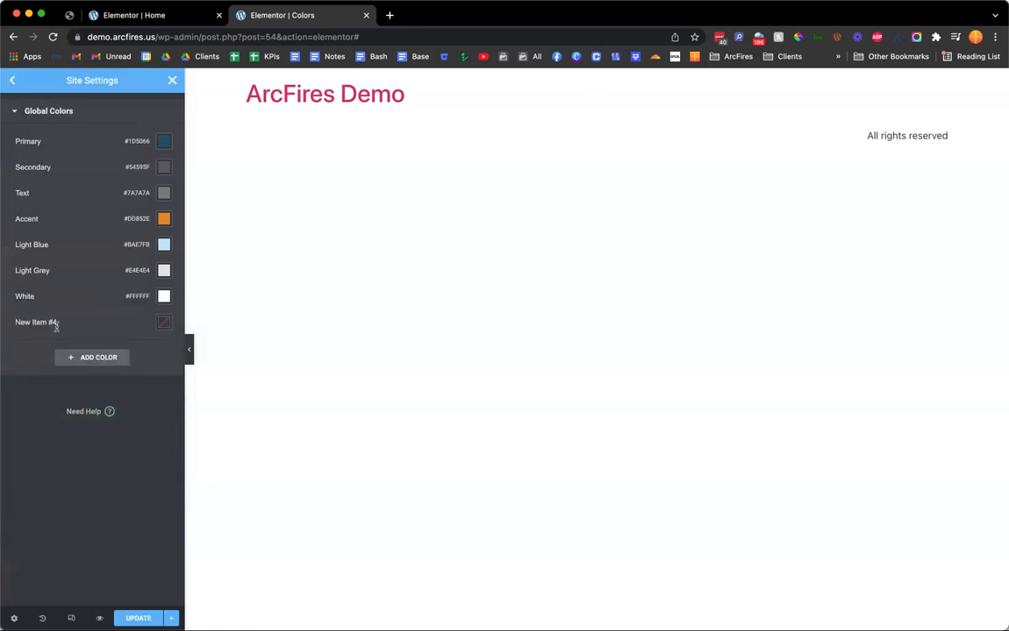
pyautogui.write('Black')
pyautogui.click(164, 322)
pyautogui.click(120, 404)
pyautogui.moveTo(120, 404); pyautogui.dragTo(19, 474)
pyautogui.click(97, 327)
# - Add a global color named Transparent, set to white with zero opacity (#FFFFFF00)
pyautogui.click(88, 357)
pyautogui.click(164, 349)
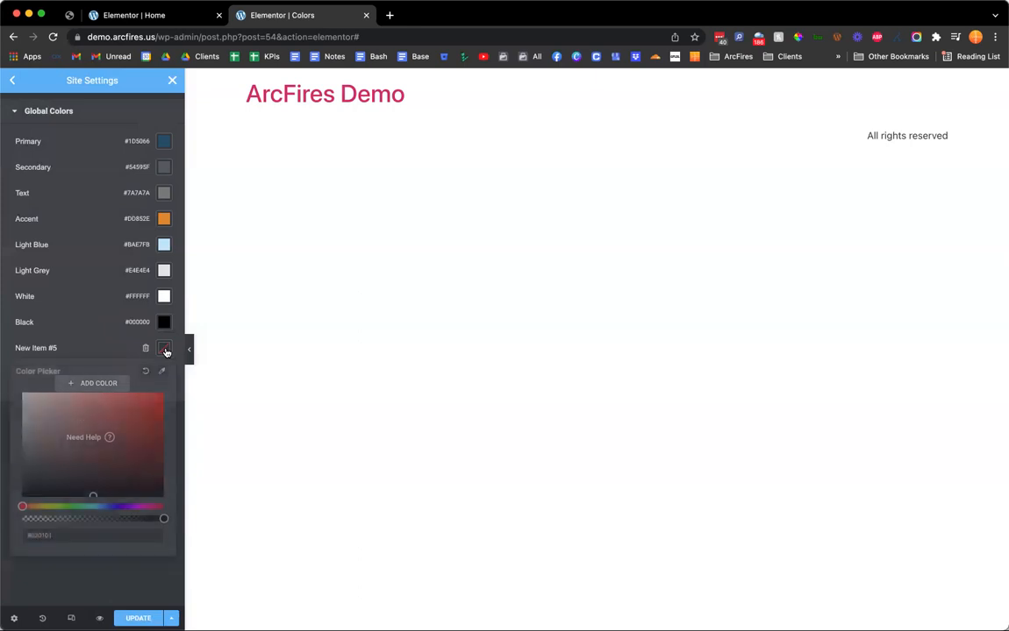
pyautogui.moveTo(73, 417); pyautogui.dragTo(19, 371)
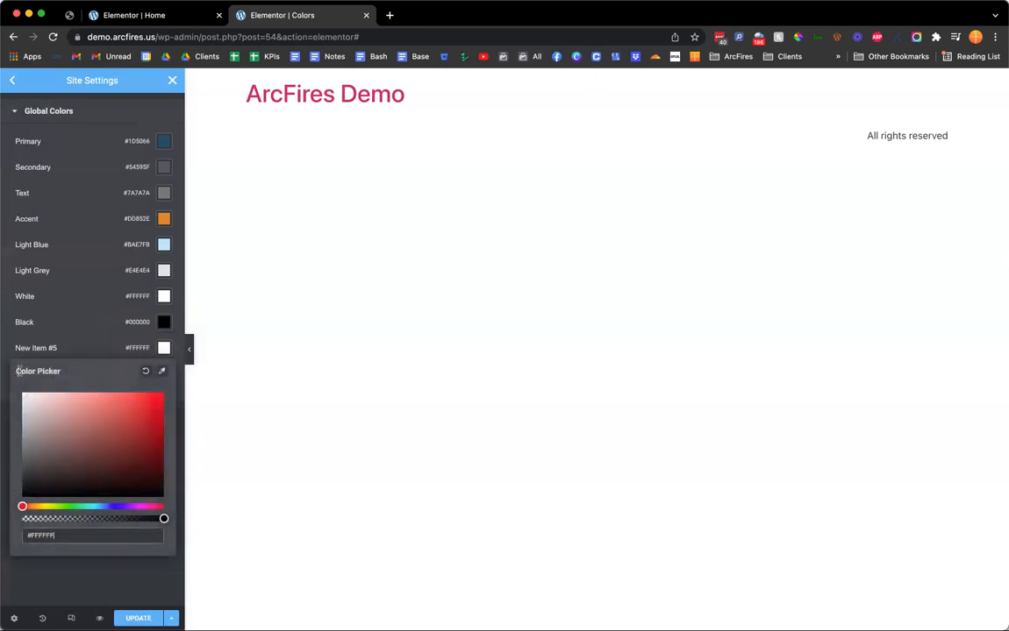
pyautogui.moveTo(164, 520); pyautogui.dragTo(22, 520)
pyautogui.click(58, 347)
pyautogui.press('super+a')
pyautogui.write('Tra')
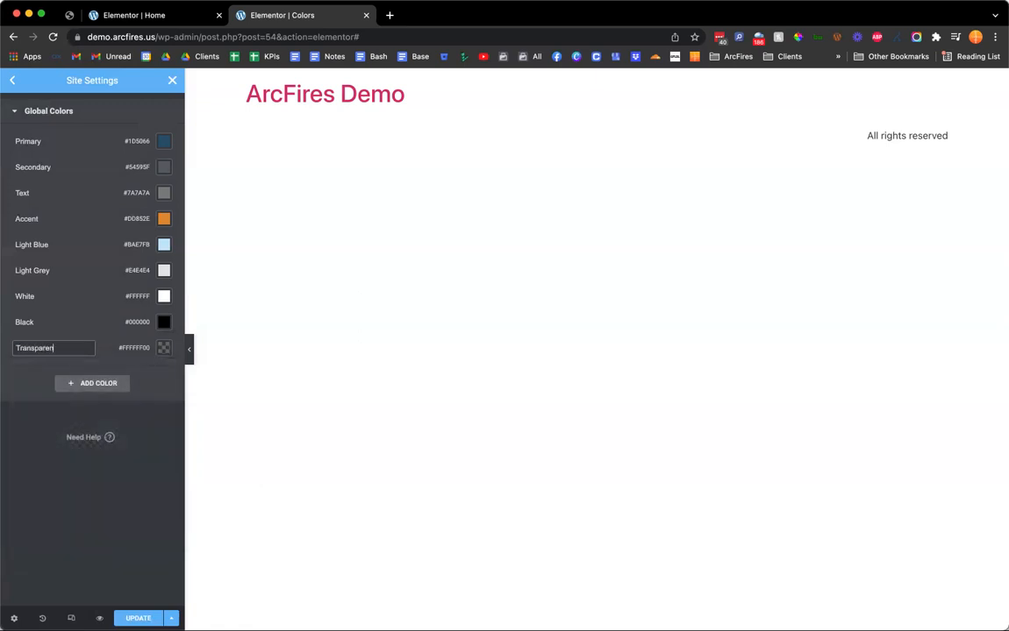
pyautogui.click(154, 377)
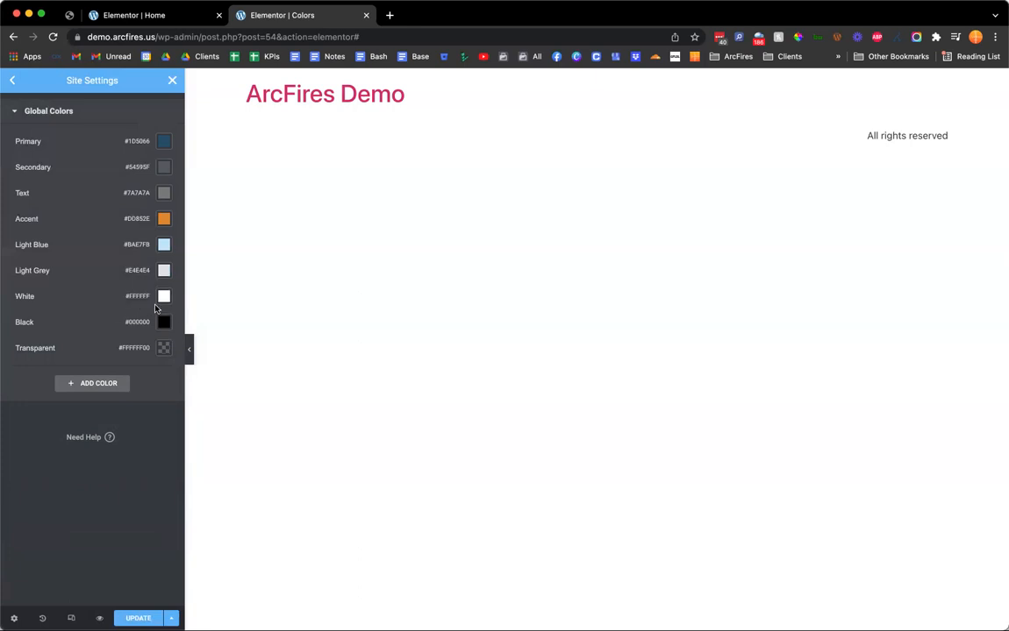
# - Try other opacity values for the Transparent color, including full opacity, and return it to #FFFFFF00
pyautogui.click(164, 348)
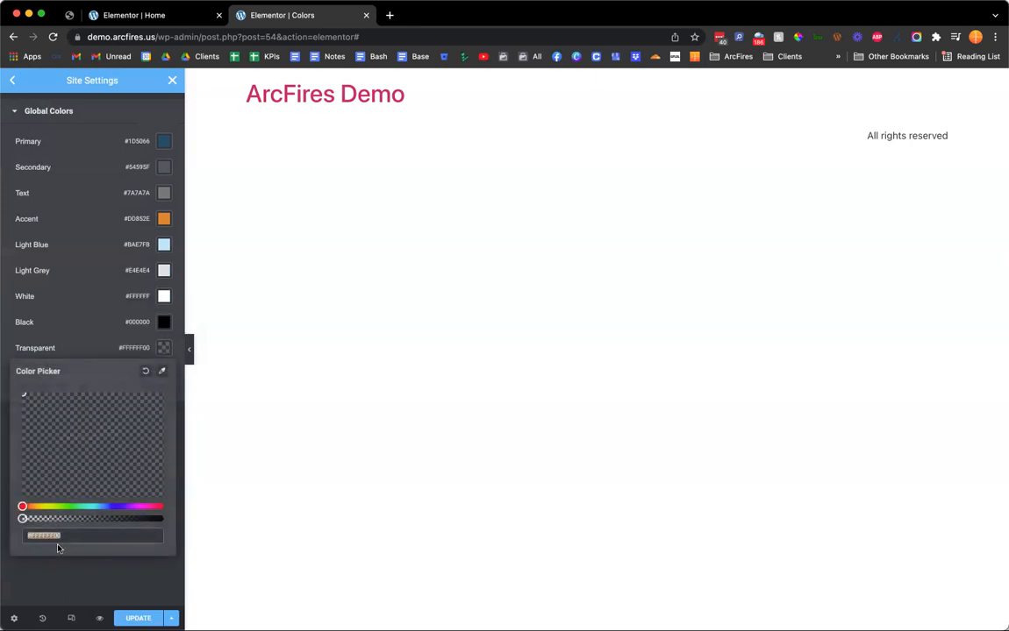
pyautogui.moveTo(75, 535); pyautogui.dragTo(54, 535)
pyautogui.write('1F')
pyautogui.moveTo(39, 520); pyautogui.dragTo(163, 519)
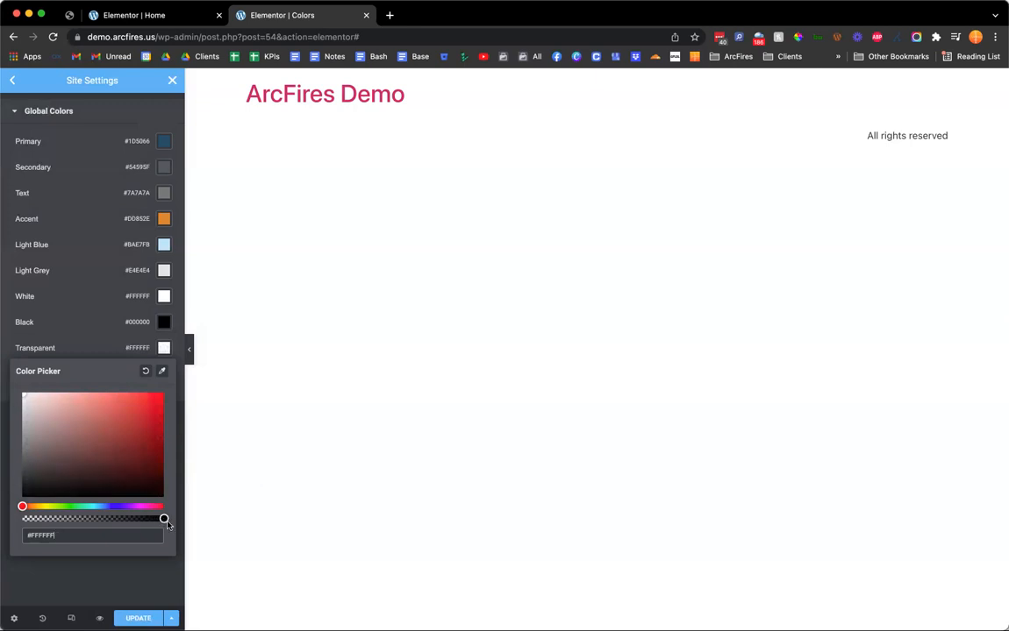
pyautogui.doubleClick(41, 535)
pyautogui.click(54, 535)
pyautogui.moveTo(162, 519); pyautogui.dragTo(24, 518)
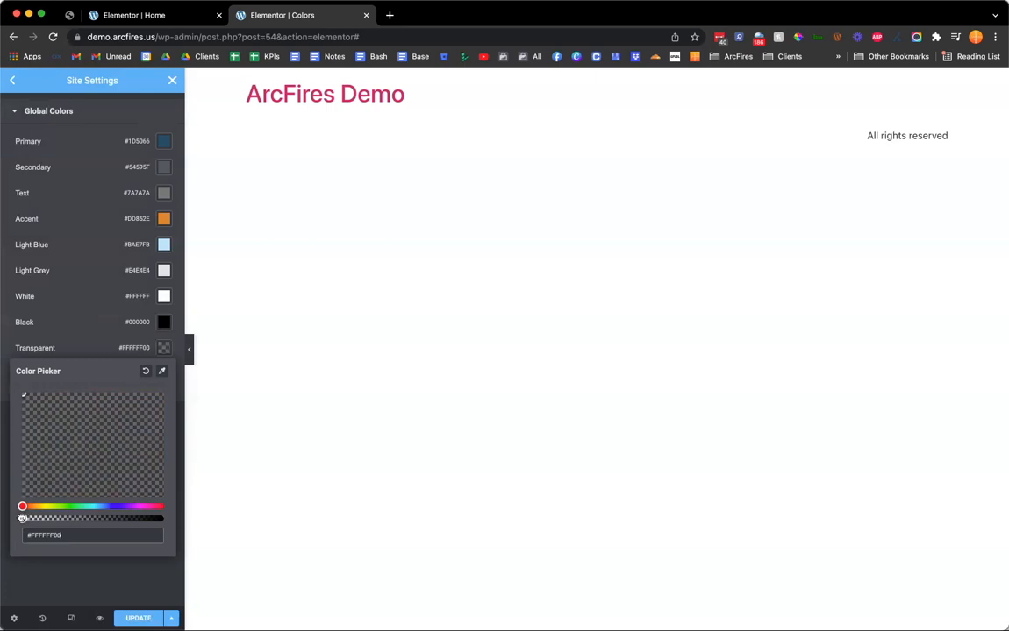
# - Close the Transparent color's picker and save the updated global colors
pyautogui.click(162, 372)
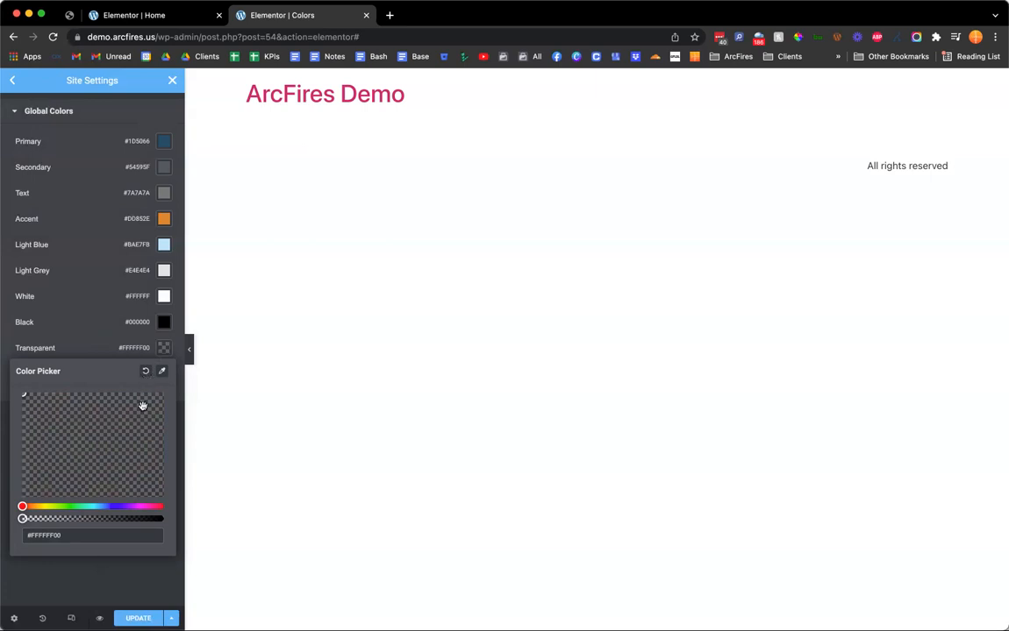
pyautogui.click(111, 573)
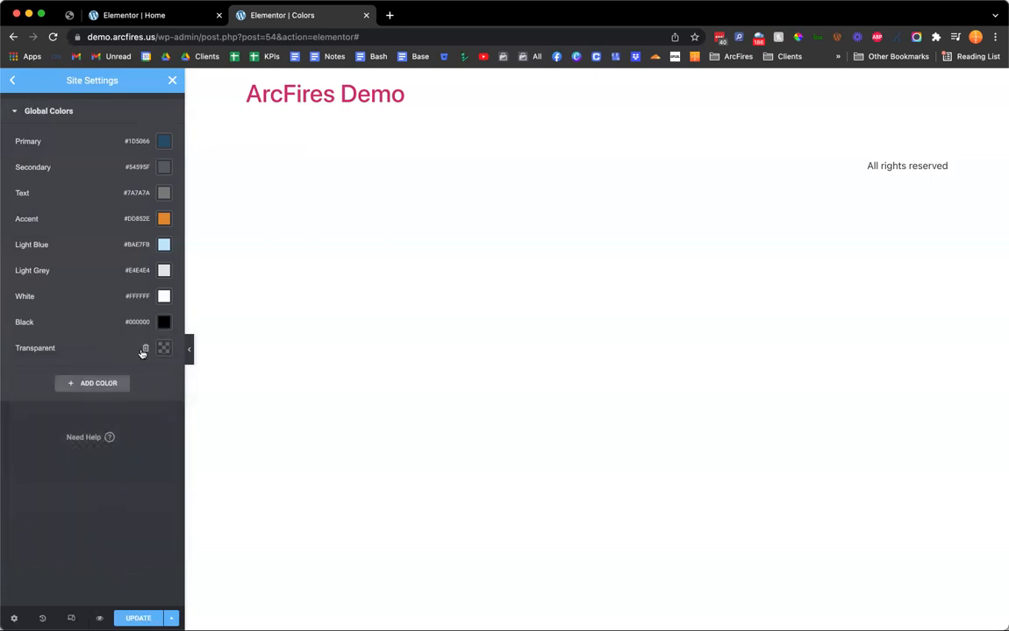
pyautogui.click(143, 618)
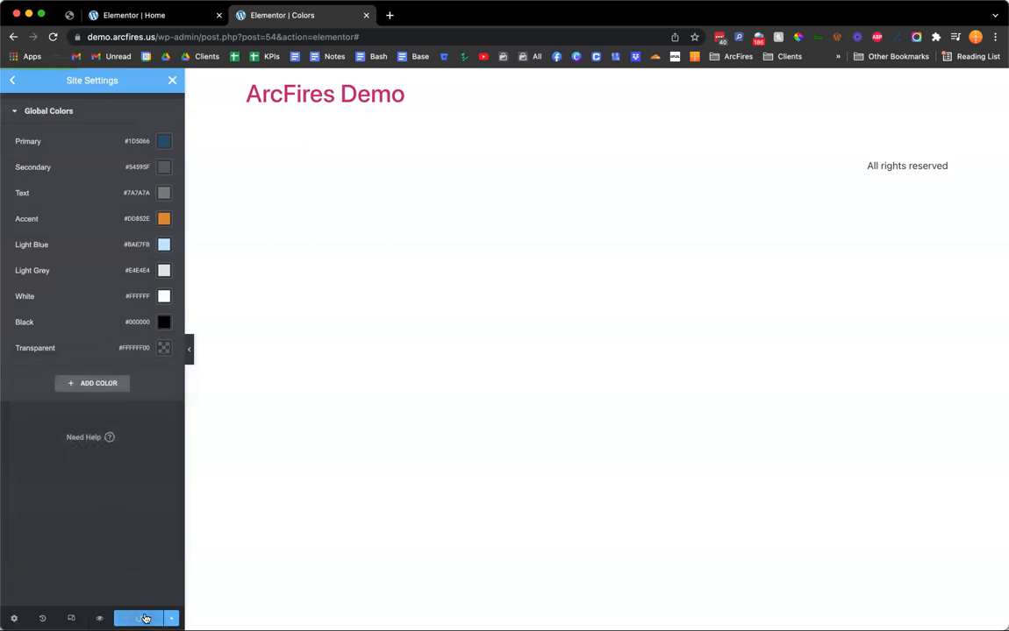
# - Set the body text color in the theme style typography to the global color Text
pyautogui.click(12, 80)
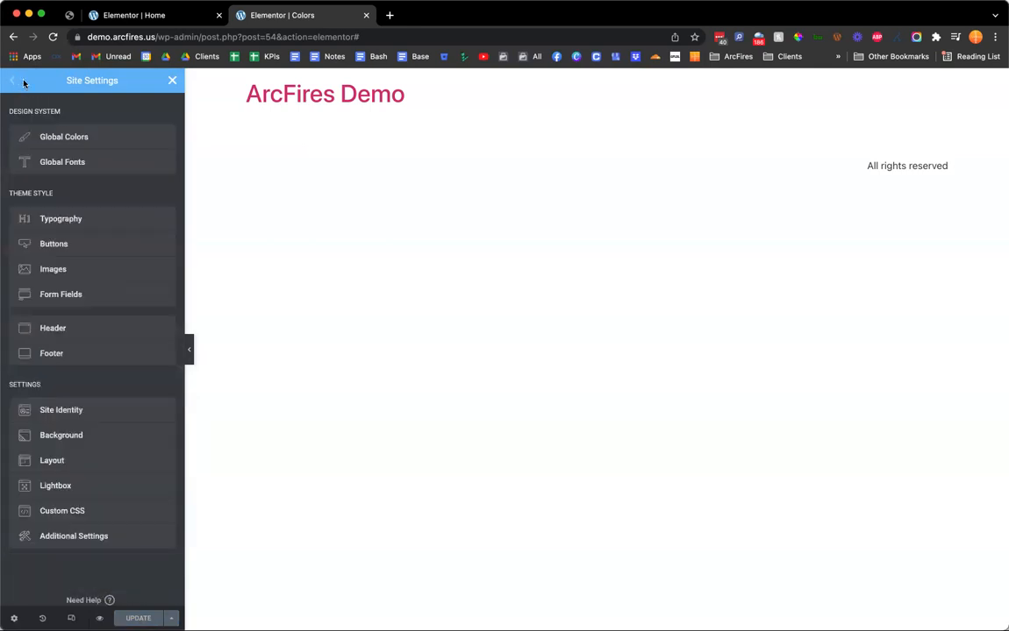
pyautogui.click(96, 160)
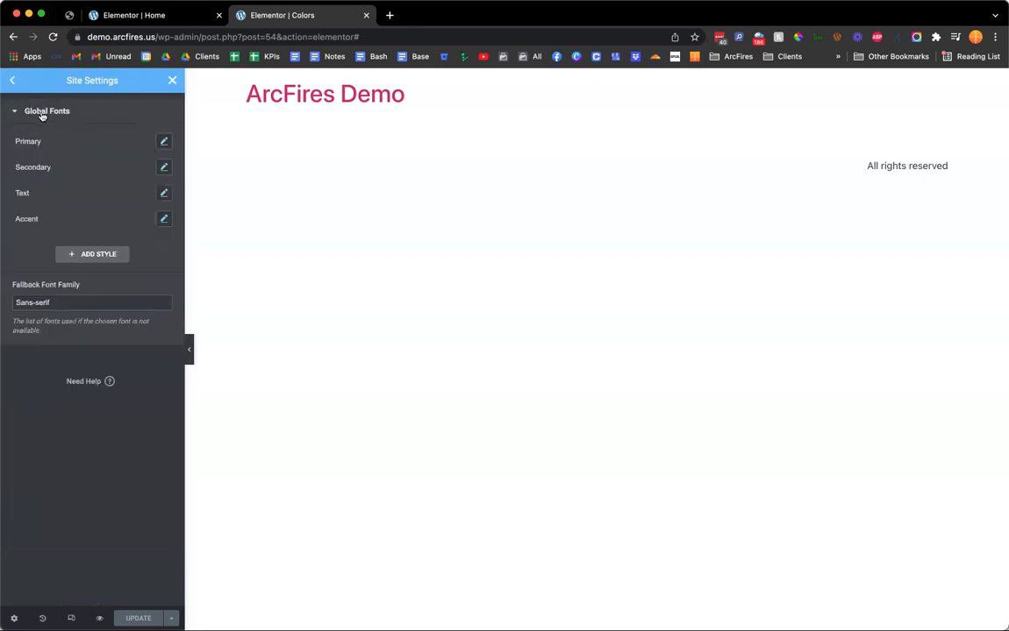
pyautogui.click(14, 81)
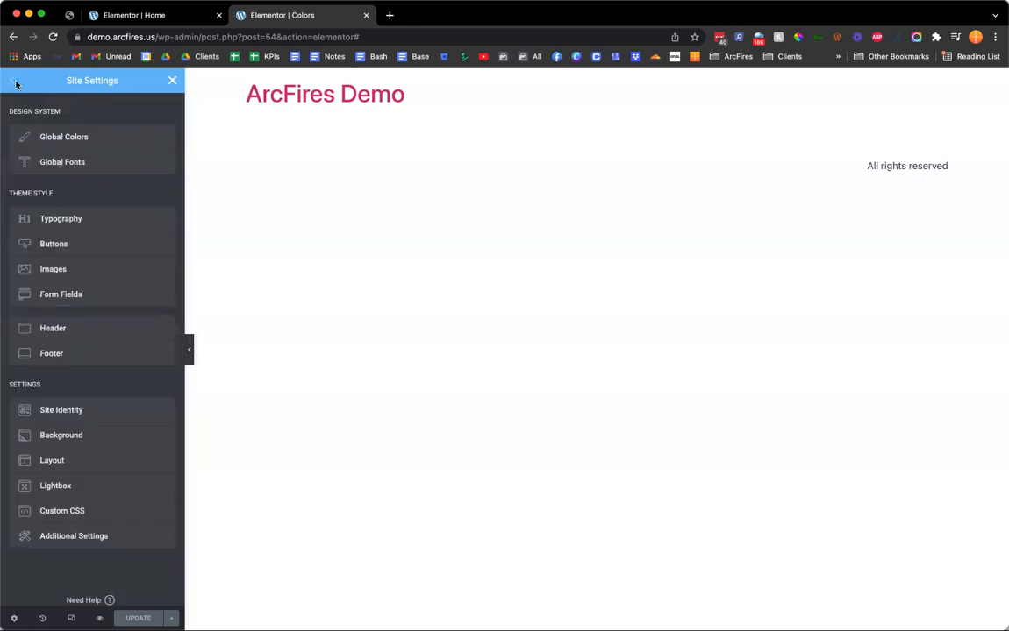
pyautogui.click(100, 221)
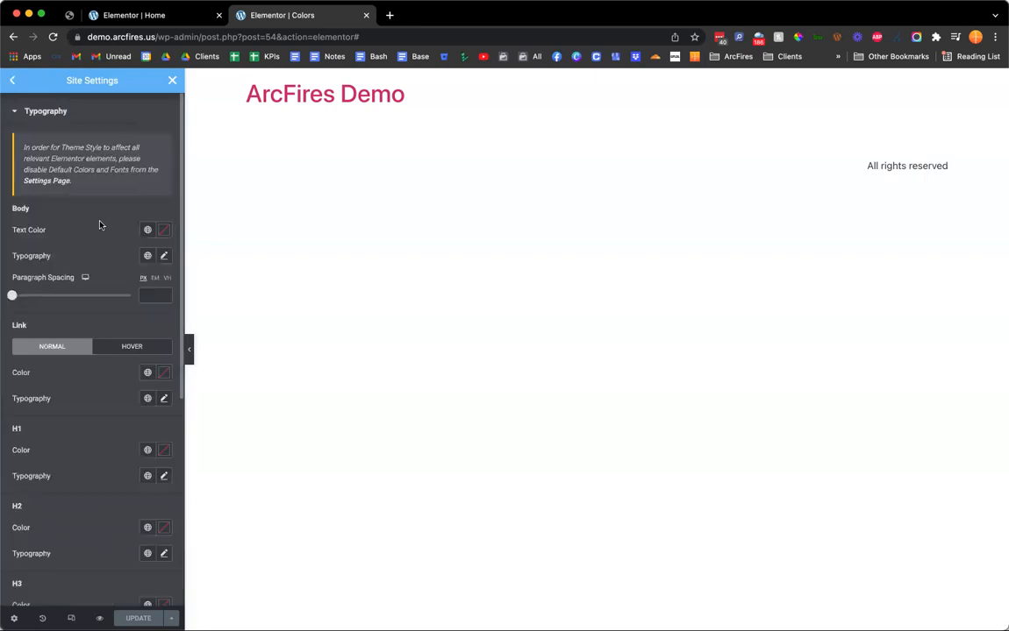
pyautogui.click(147, 231)
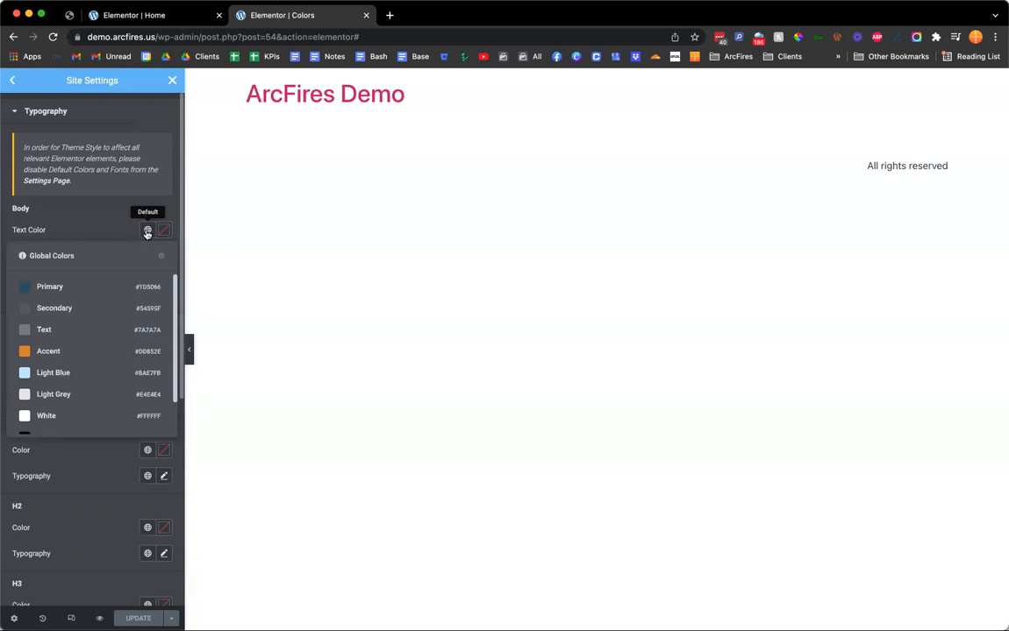
pyautogui.click(95, 332)
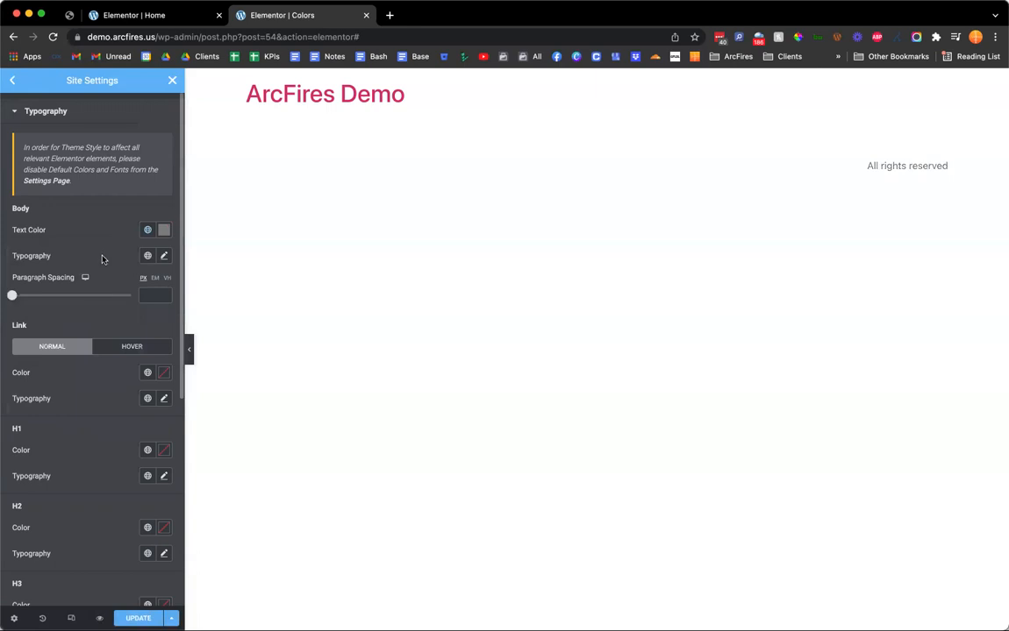
# - Change the global color Text to a darker grey
pyautogui.click(12, 80)
pyautogui.click(108, 145)
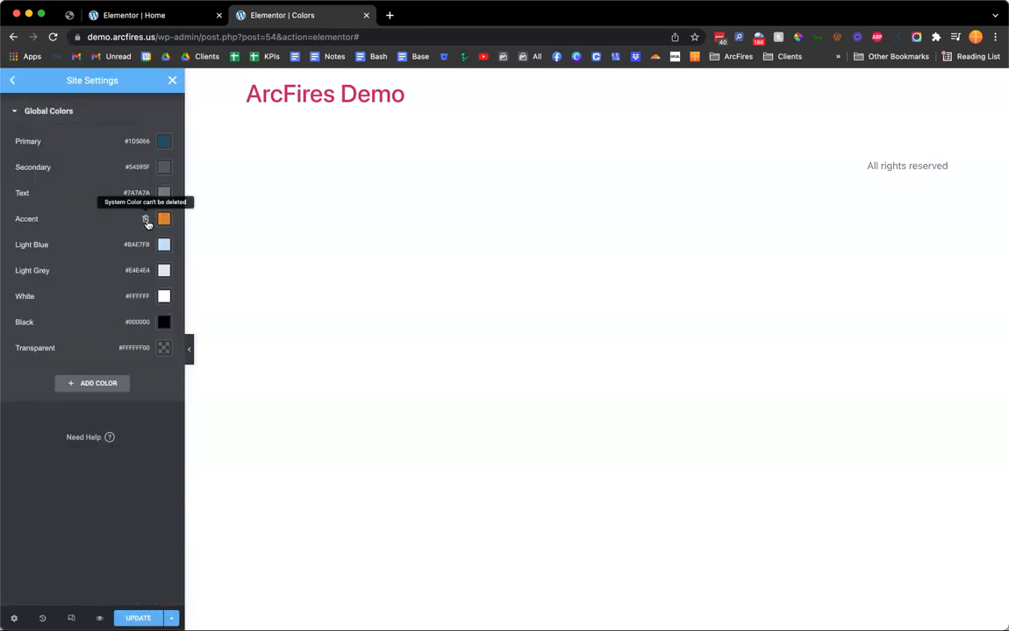
pyautogui.click(164, 193)
pyautogui.moveTo(24, 279); pyautogui.dragTo(21, 315)
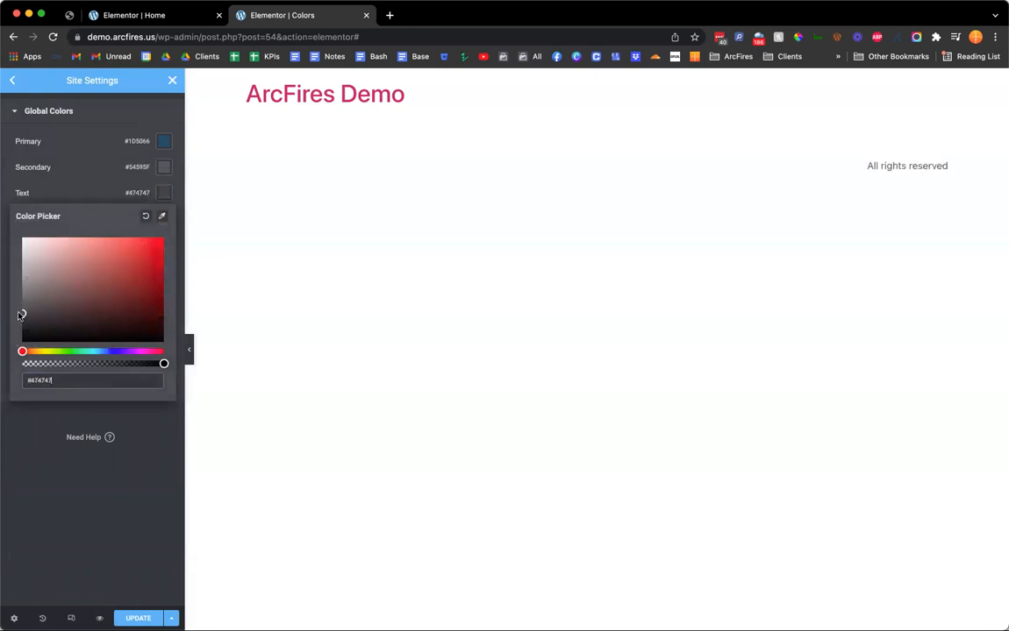
pyautogui.moveTo(24, 314); pyautogui.dragTo(12, 319)
pyautogui.click(48, 431)
# - Return to the theme style typography settings and save the site settings
pyautogui.click(10, 81)
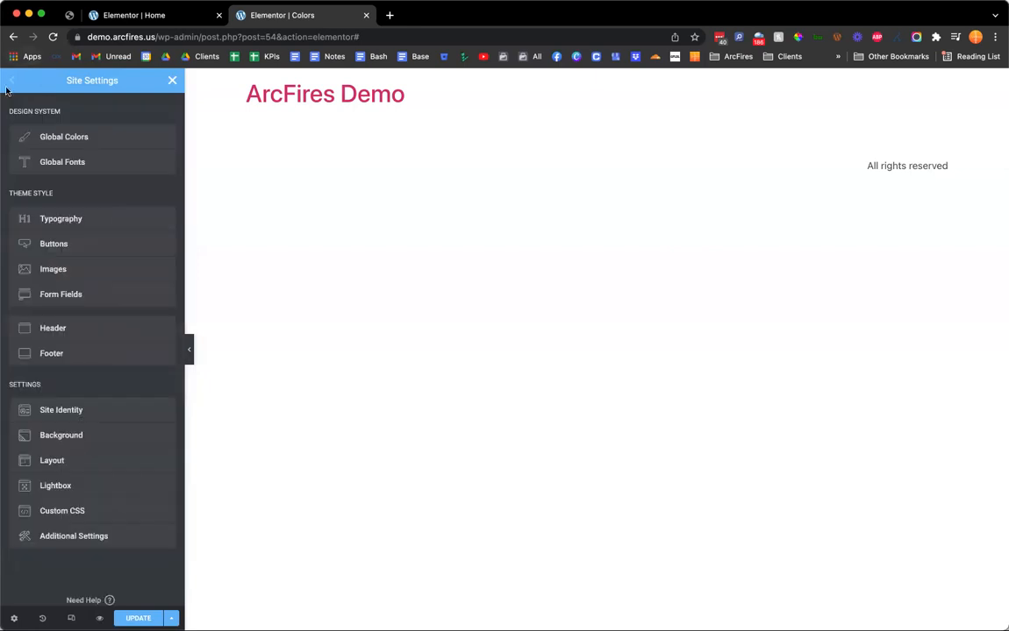
pyautogui.click(81, 225)
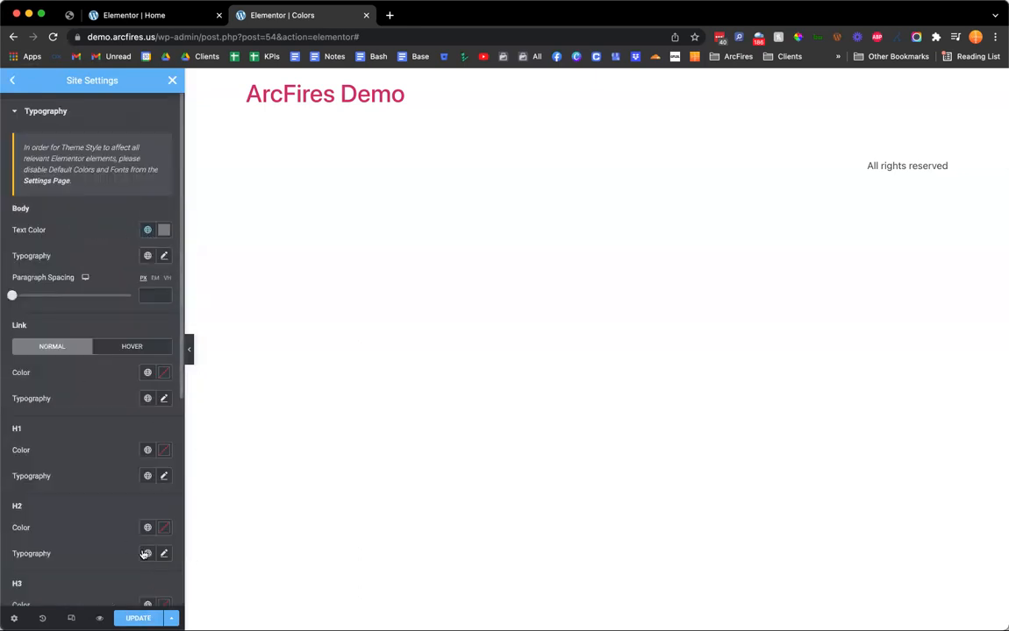
pyautogui.click(138, 619)
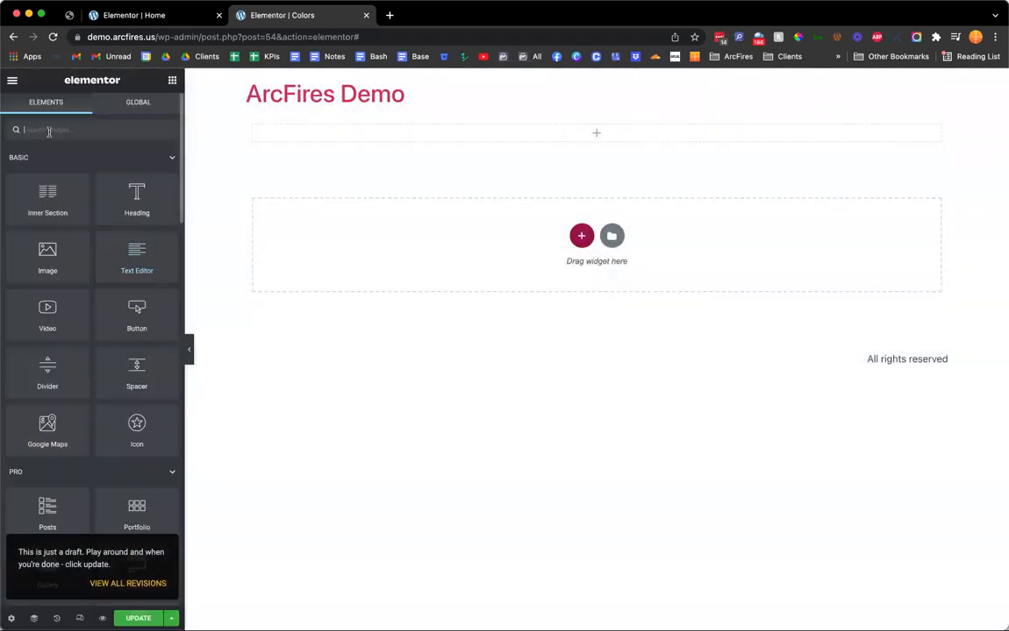
# - Open the theme style typography settings in the site settings
pyautogui.click(12, 80)
pyautogui.click(60, 135)
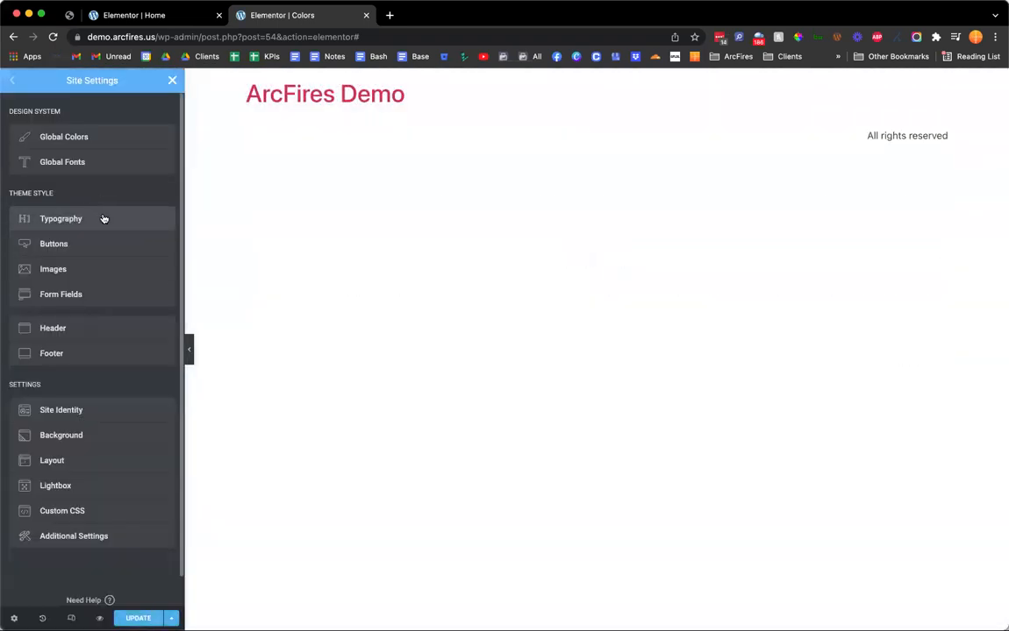
pyautogui.click(102, 219)
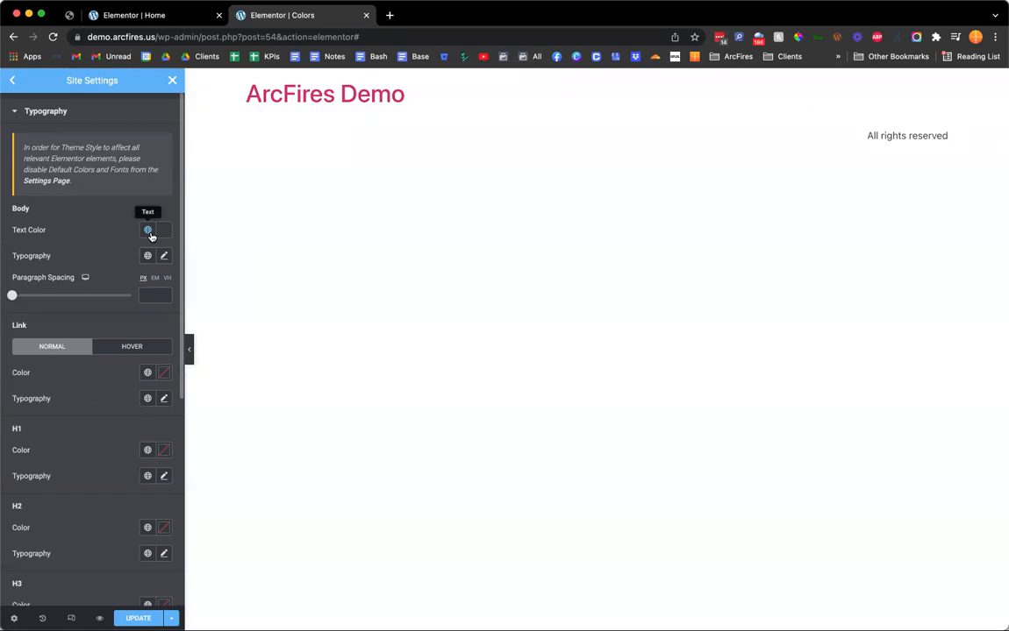
# - Try the custom dark red #5D1818 as the body text color, and reassign the global color Text
pyautogui.click(166, 231)
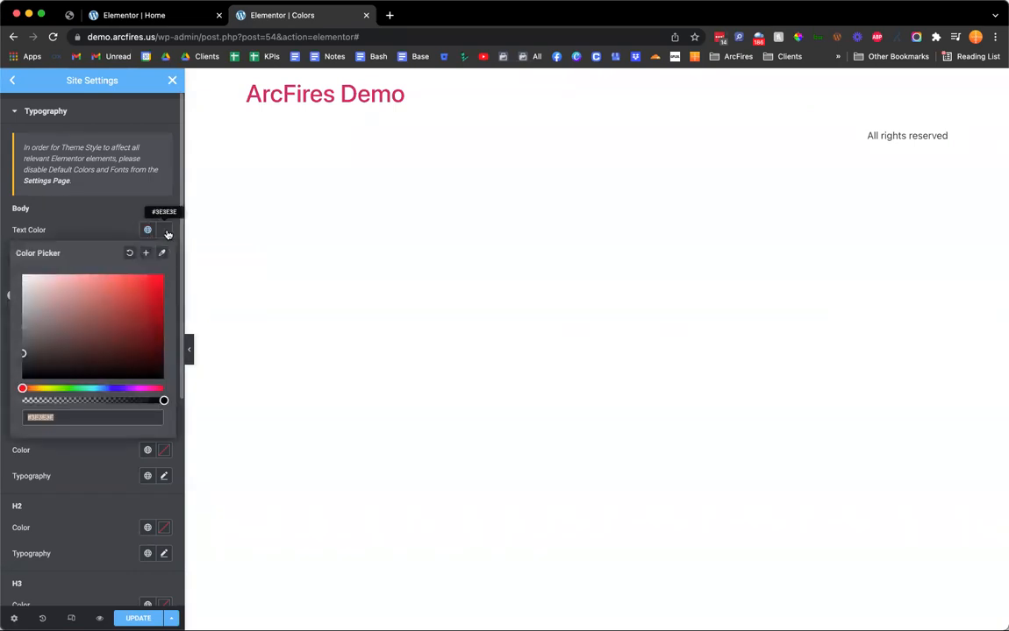
pyautogui.moveTo(98, 319); pyautogui.dragTo(127, 341)
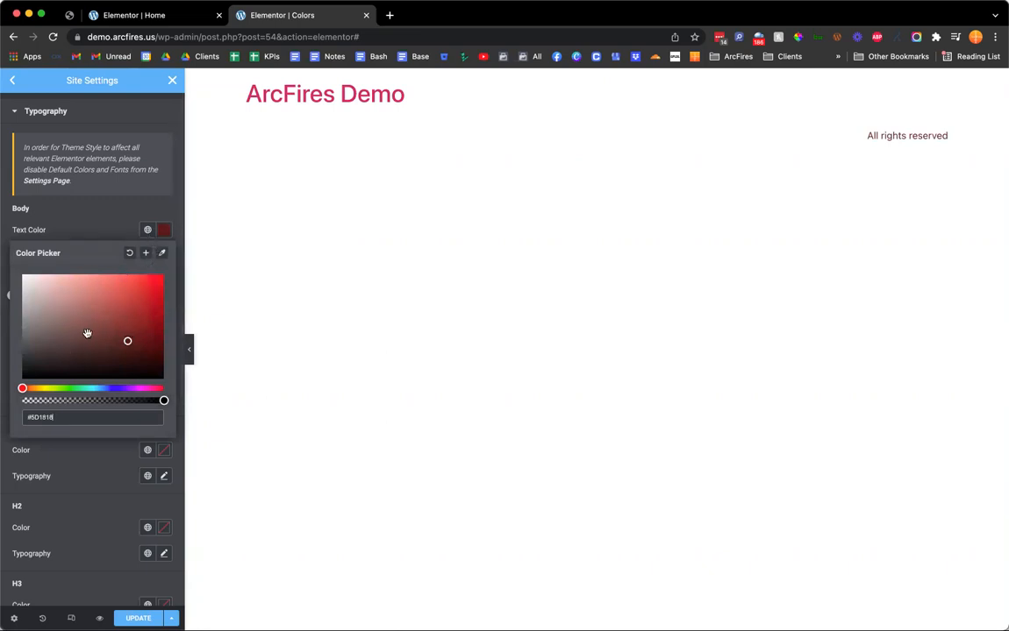
pyautogui.click(147, 230)
pyautogui.scroll(-3, 79, 386)
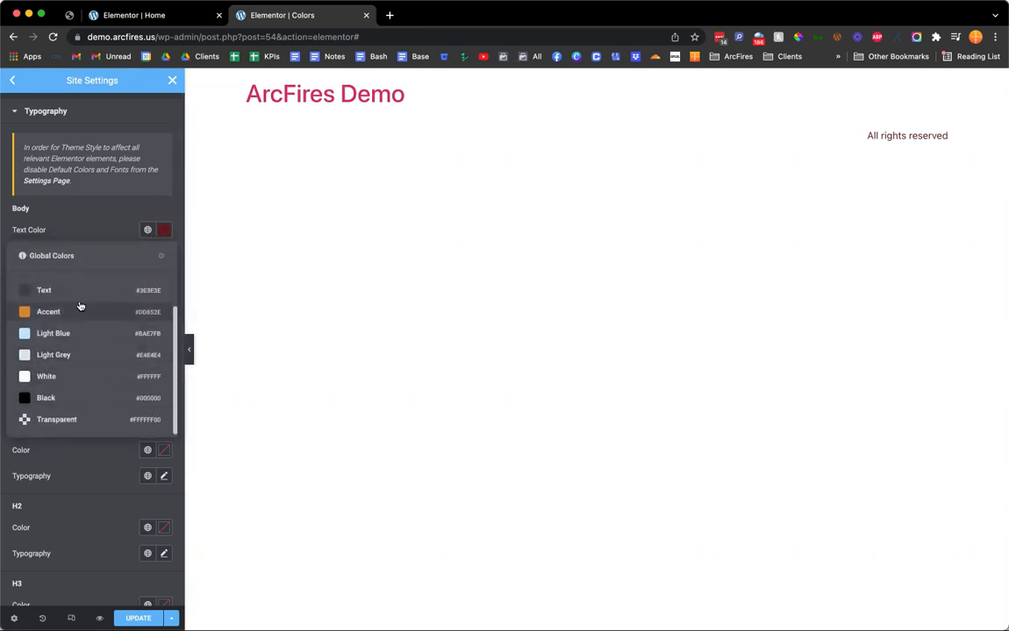
pyautogui.scroll(3, 79, 320)
pyautogui.click(76, 330)
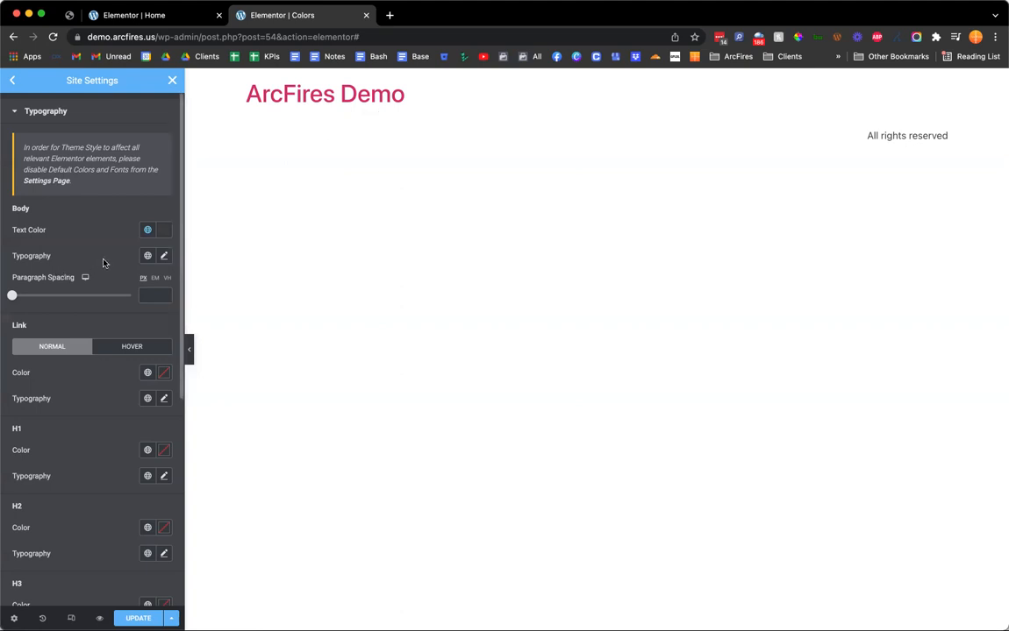
# - Set the link color to the global color Accent for the normal state and Primary for the hover state
pyautogui.click(147, 373)
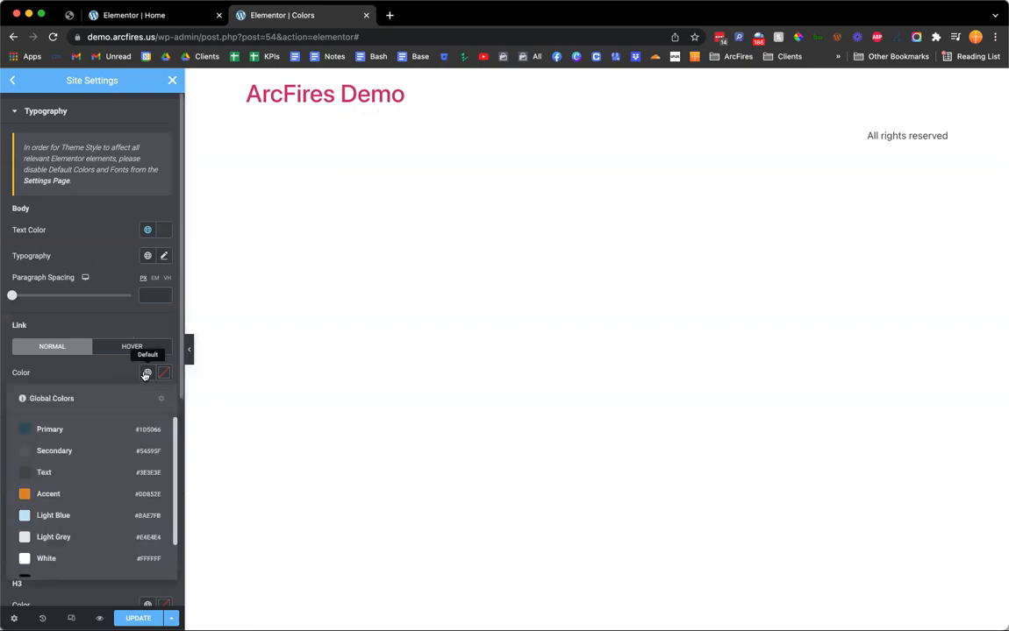
pyautogui.click(97, 493)
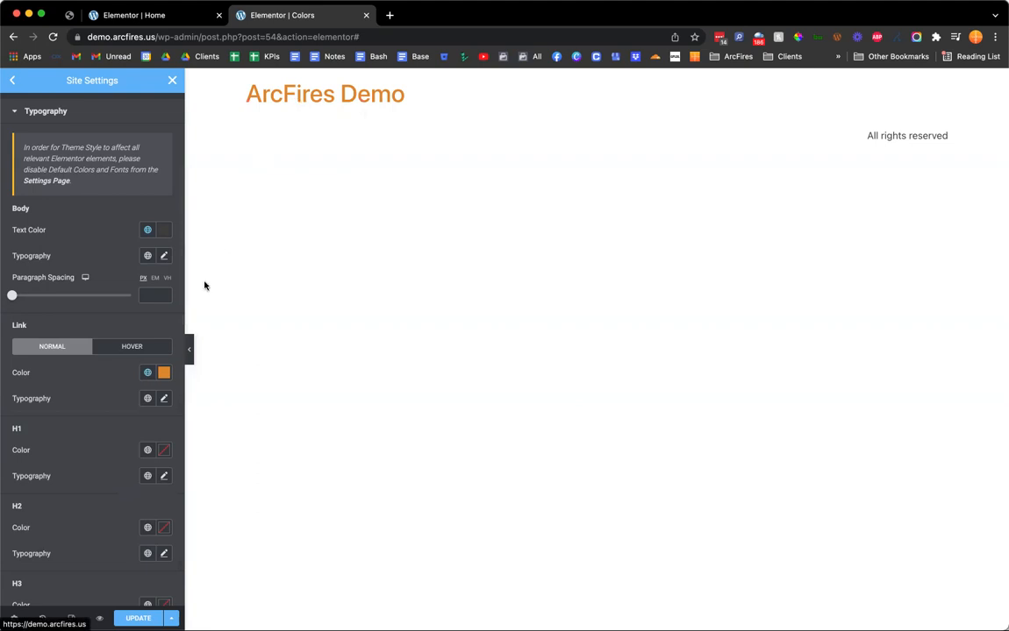
pyautogui.click(131, 346)
pyautogui.click(147, 372)
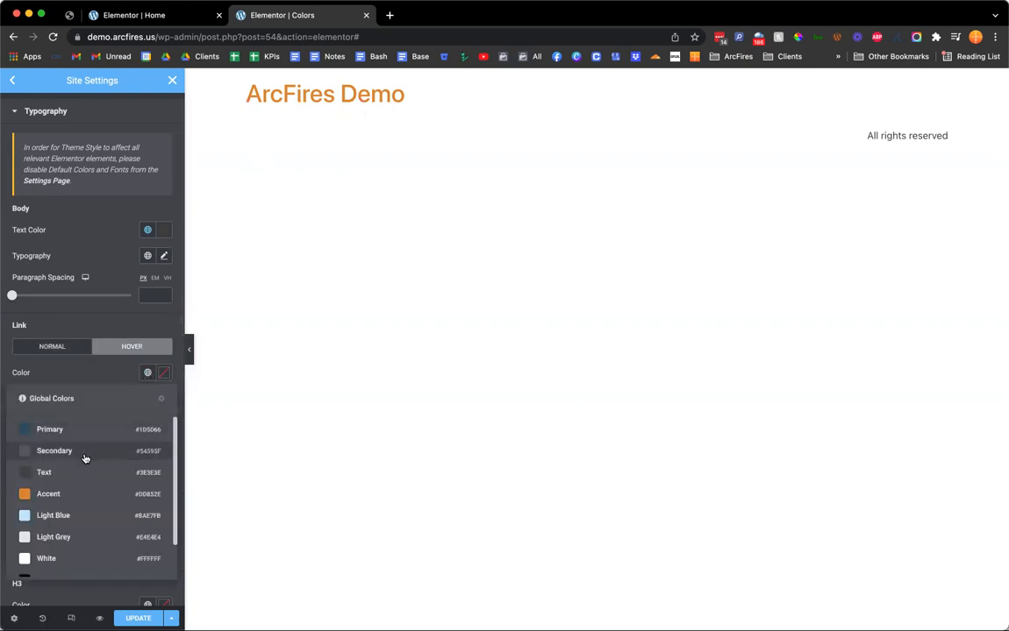
pyautogui.scroll(-2, 74, 493)
pyautogui.scroll(2, 87, 454)
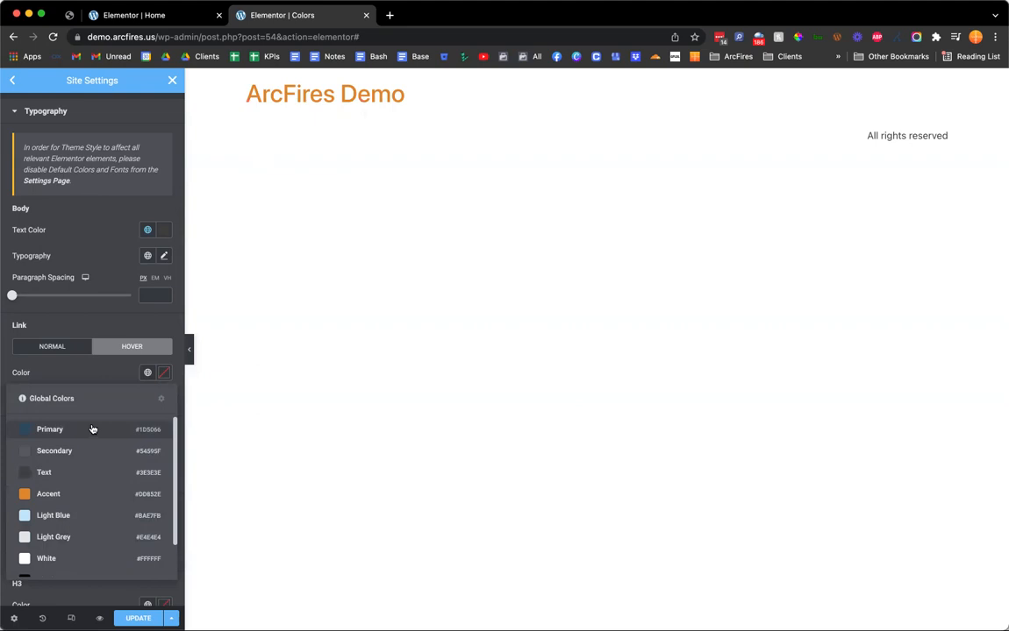
pyautogui.click(92, 429)
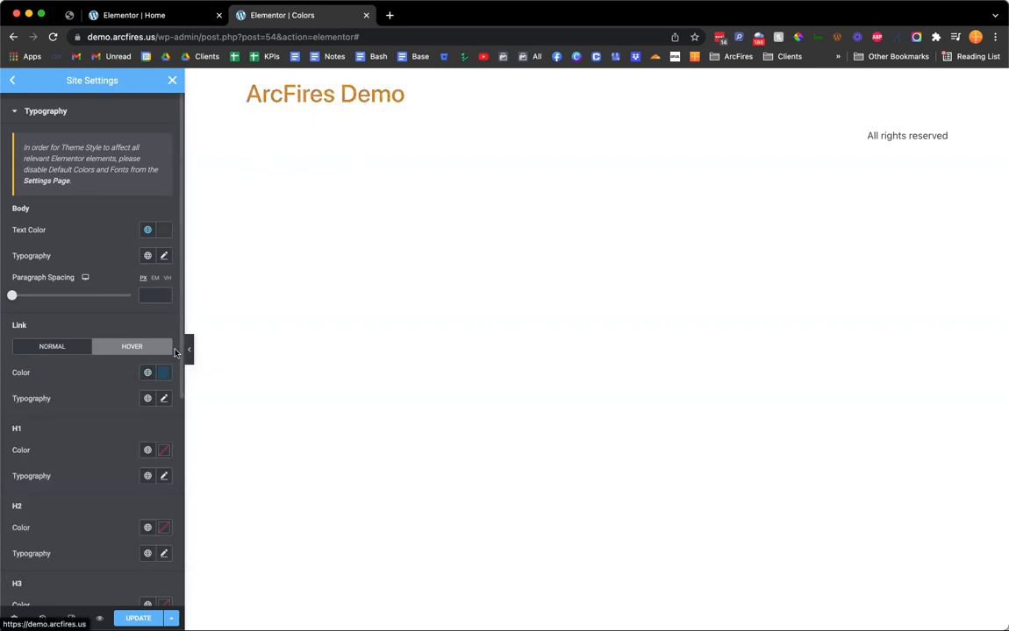
# - Compare the link colors of the normal and hover states, and review the color settings for headings H1 to H6
pyautogui.click(82, 351)
pyautogui.click(124, 352)
pyautogui.click(81, 350)
pyautogui.click(132, 349)
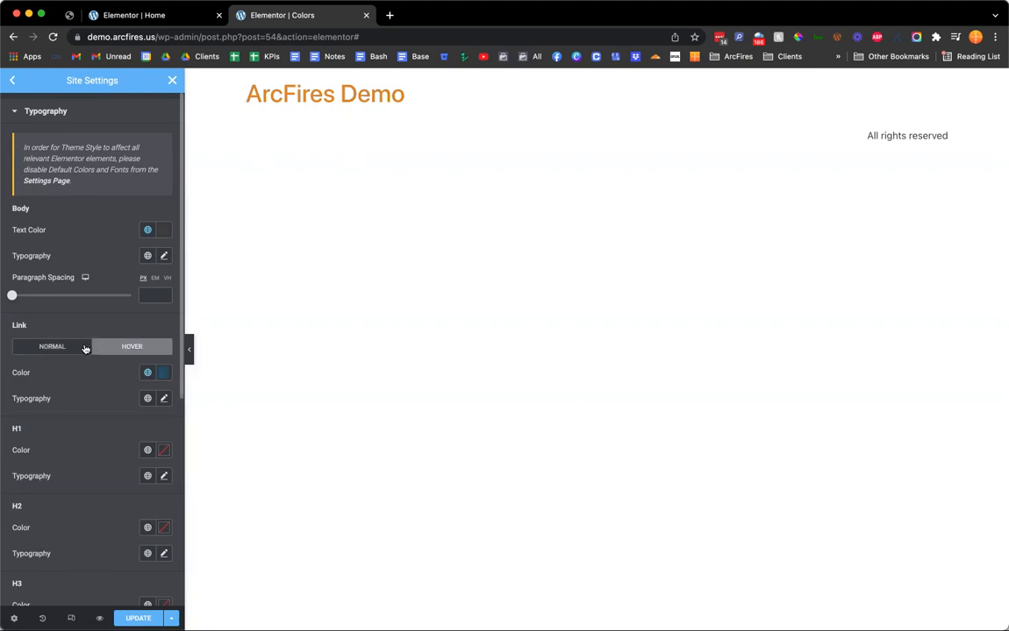
pyautogui.click(82, 346)
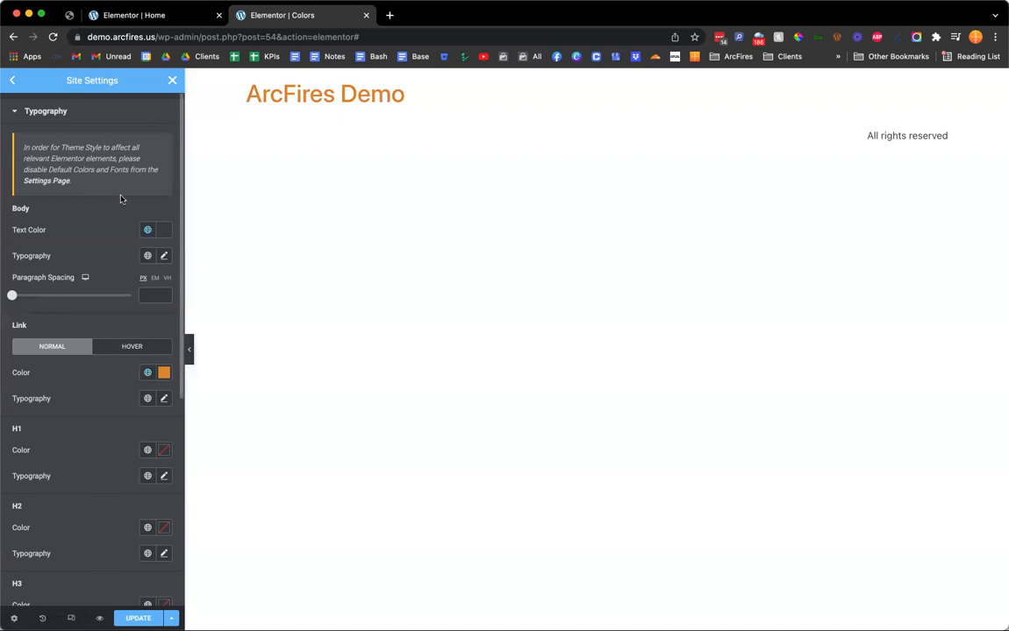
pyautogui.scroll(-5, 47, 227)
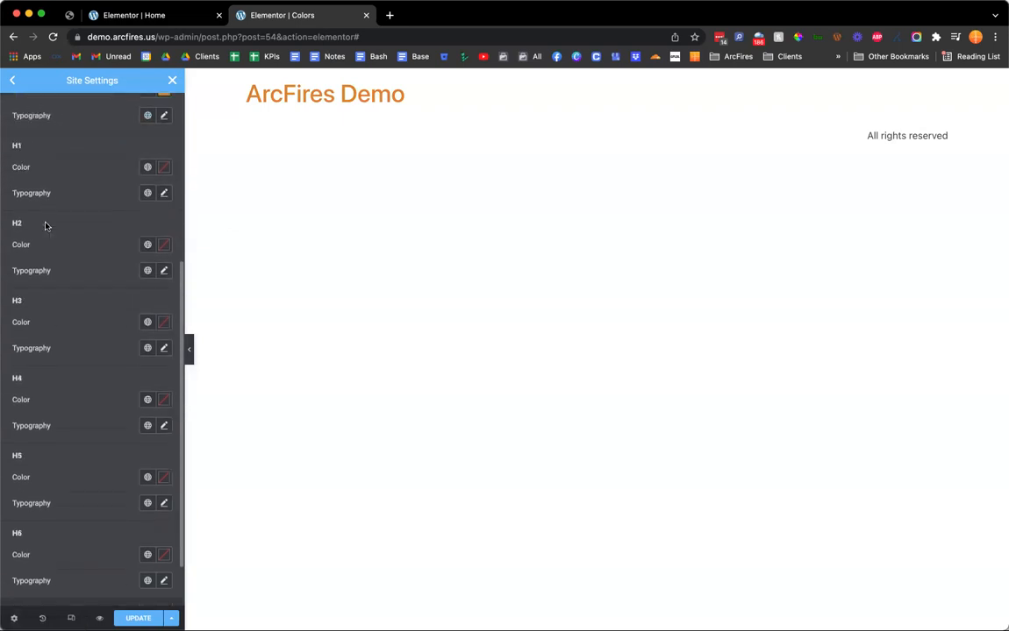
pyautogui.scroll(5, 47, 226)
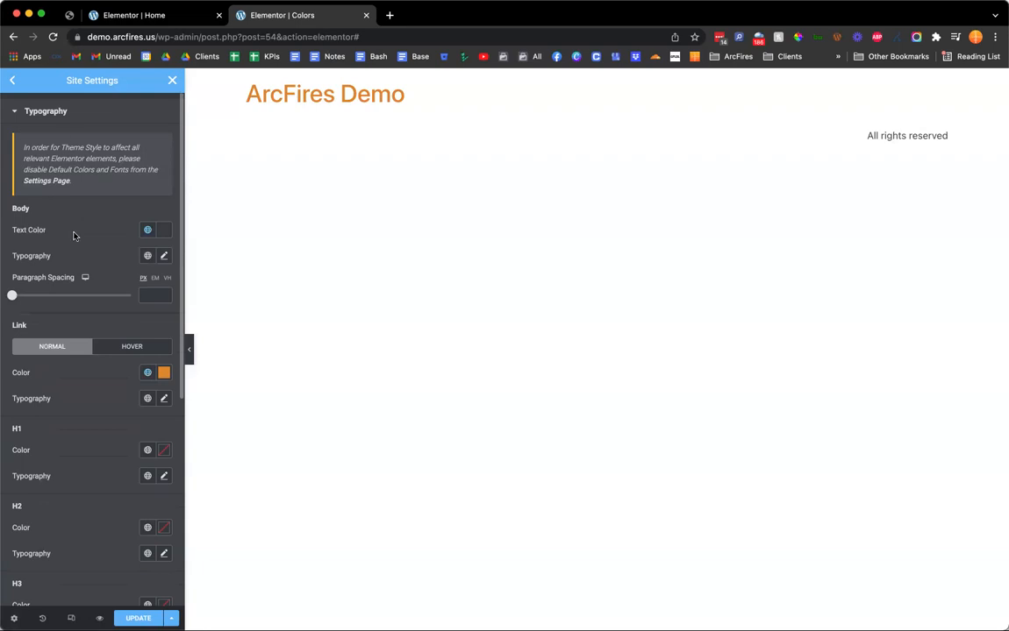
pyautogui.scroll(-3, 97, 210)
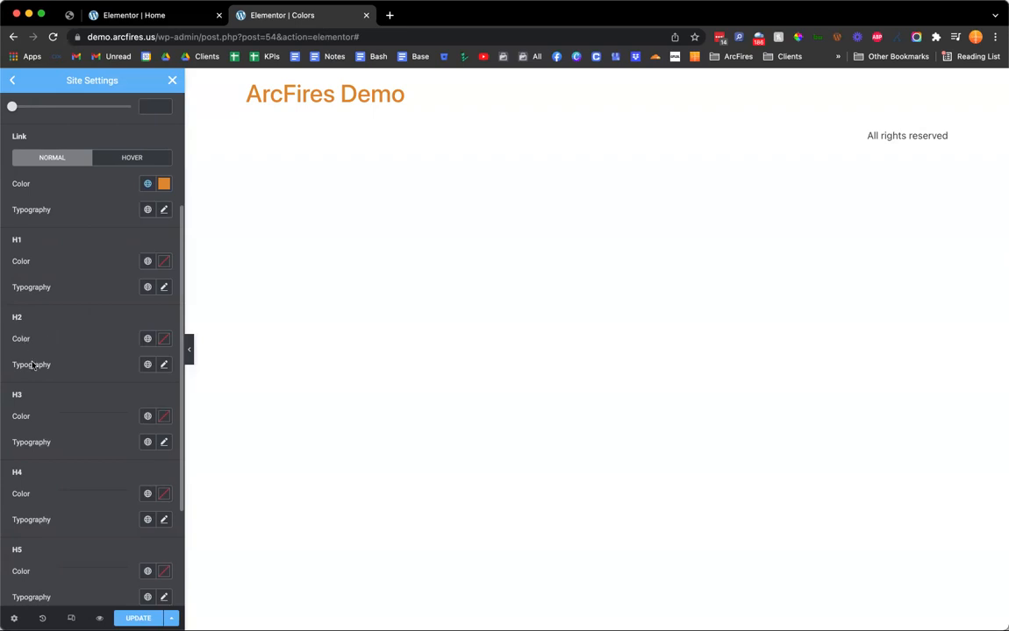
pyautogui.scroll(3, 83, 348)
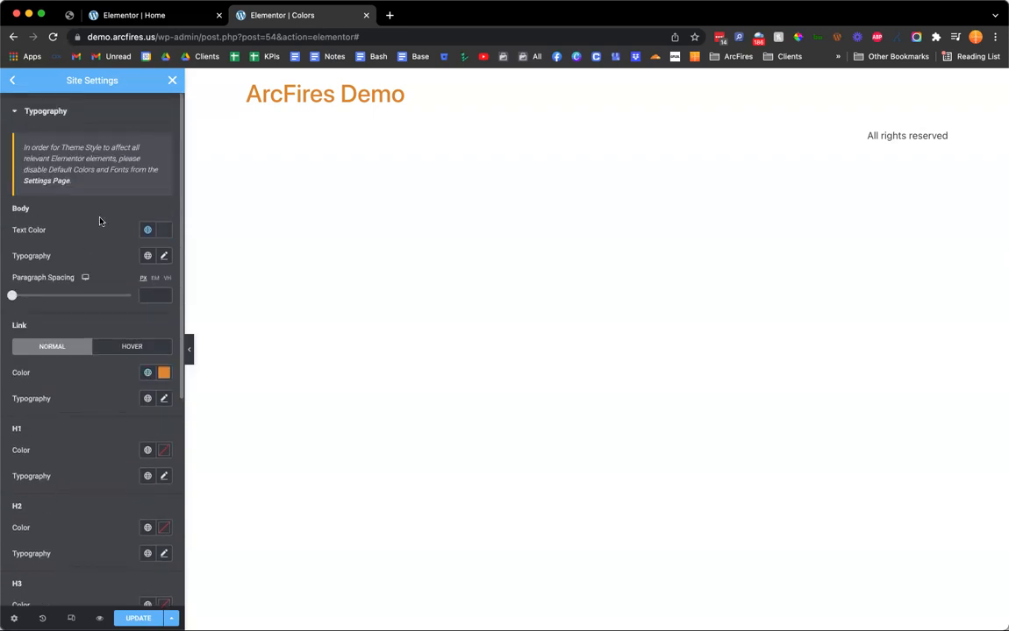
# - Set the theme style button background to the global color Accent for the normal state and Primary for hover
pyautogui.click(12, 80)
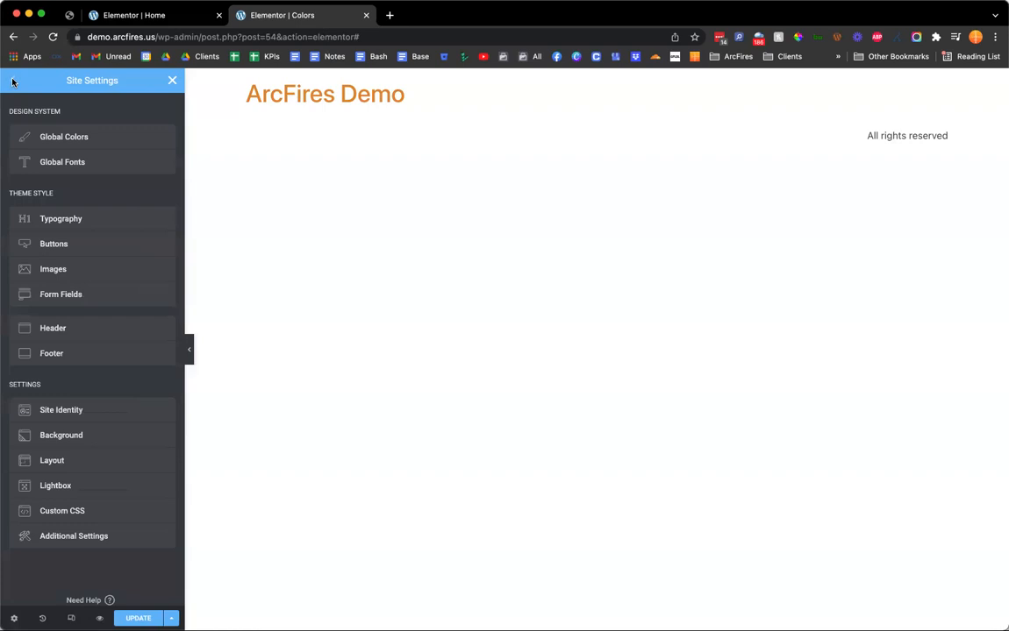
pyautogui.click(84, 250)
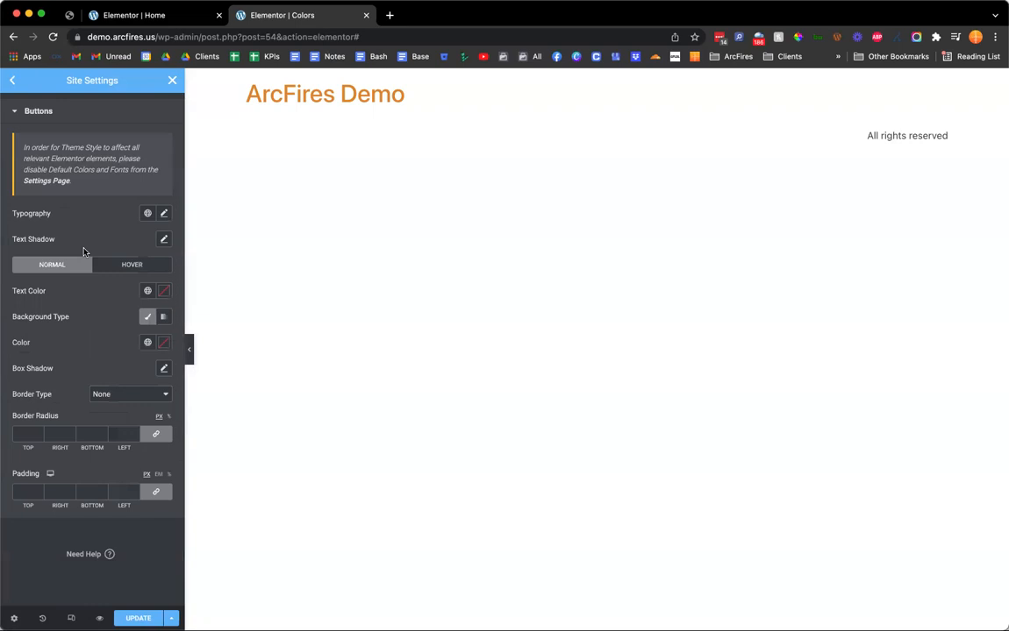
pyautogui.click(149, 344)
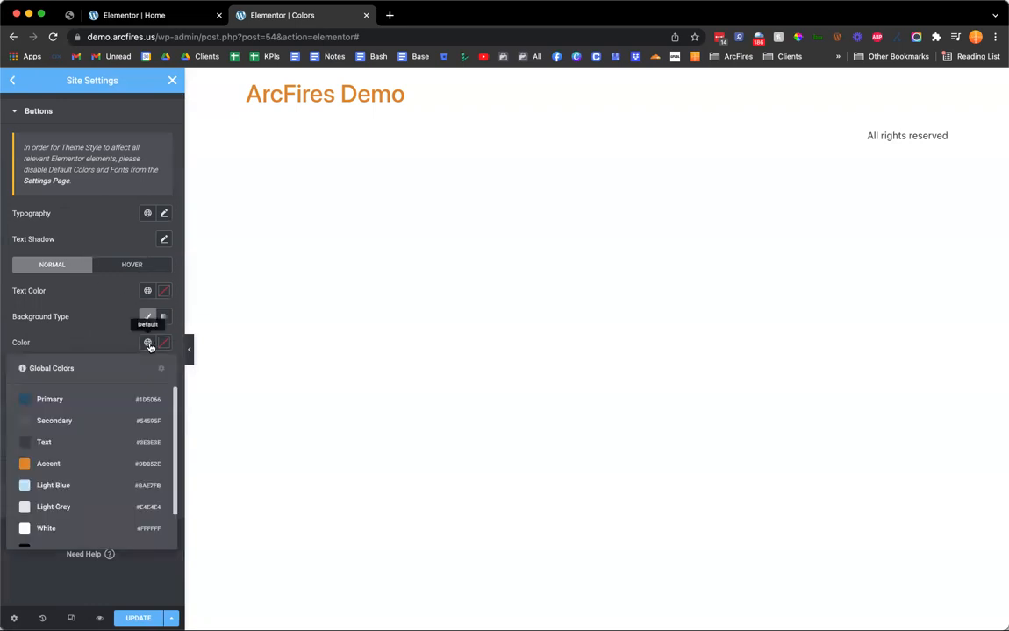
pyautogui.click(108, 462)
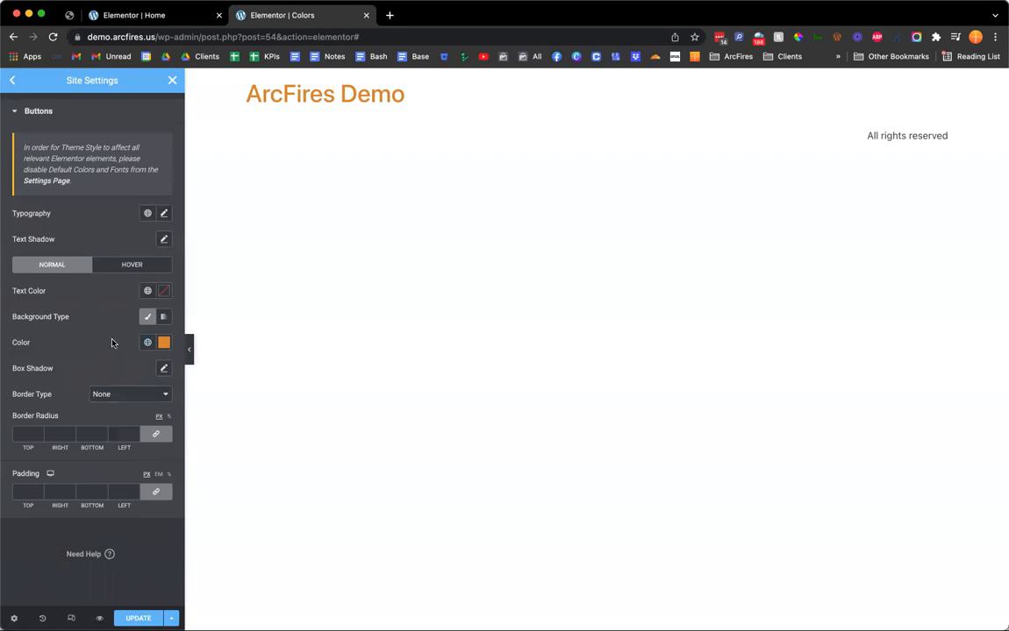
pyautogui.click(120, 263)
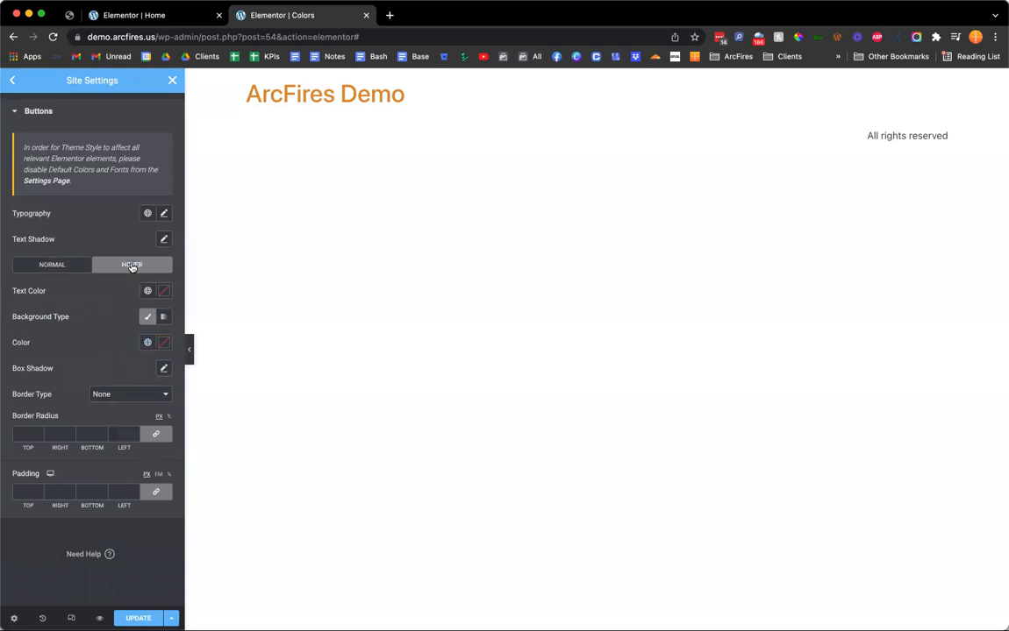
pyautogui.click(149, 341)
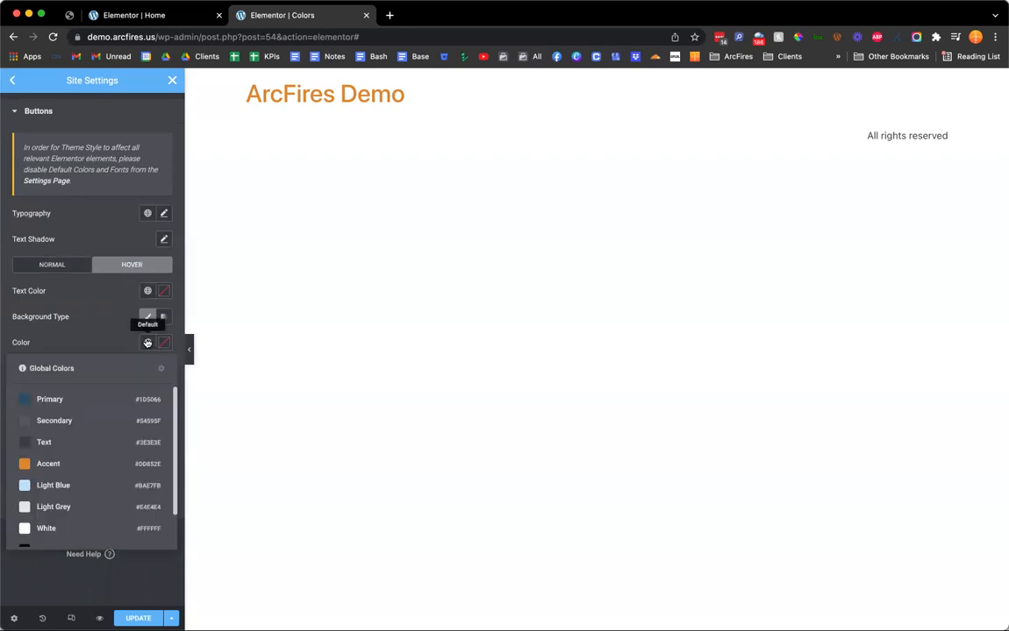
pyautogui.click(91, 396)
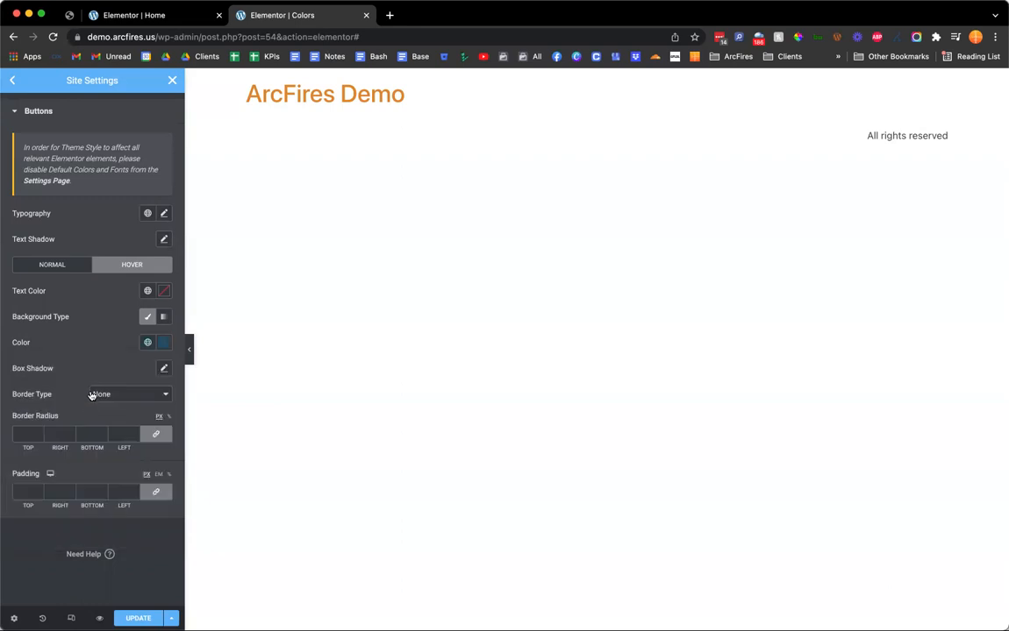
# - Set the button text color to the global color White for both the hover and normal states
pyautogui.click(148, 291)
pyautogui.click(75, 476)
pyautogui.click(65, 264)
pyautogui.click(148, 290)
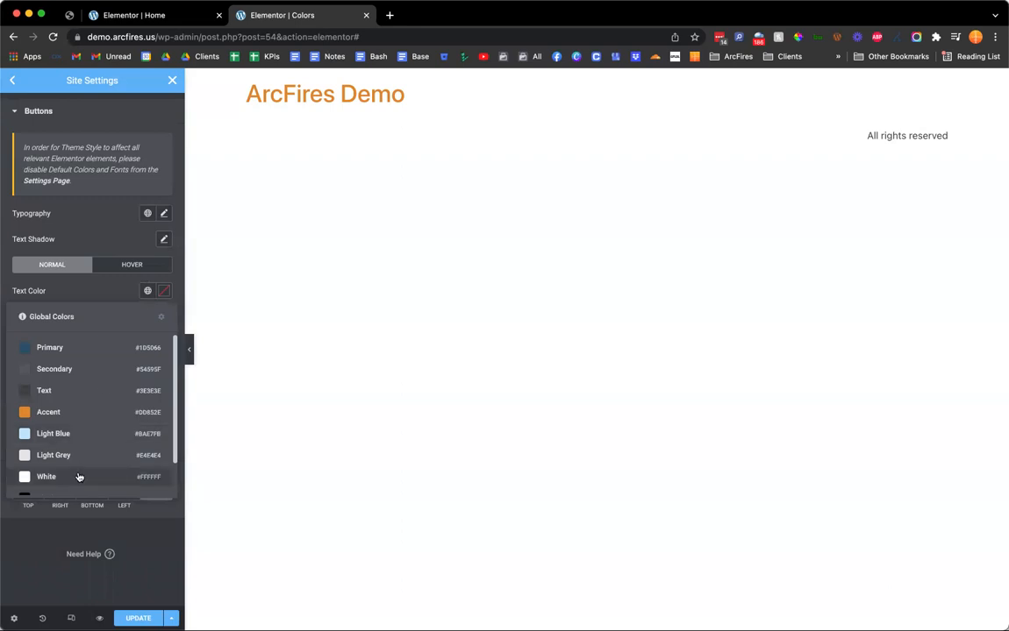
pyautogui.click(77, 475)
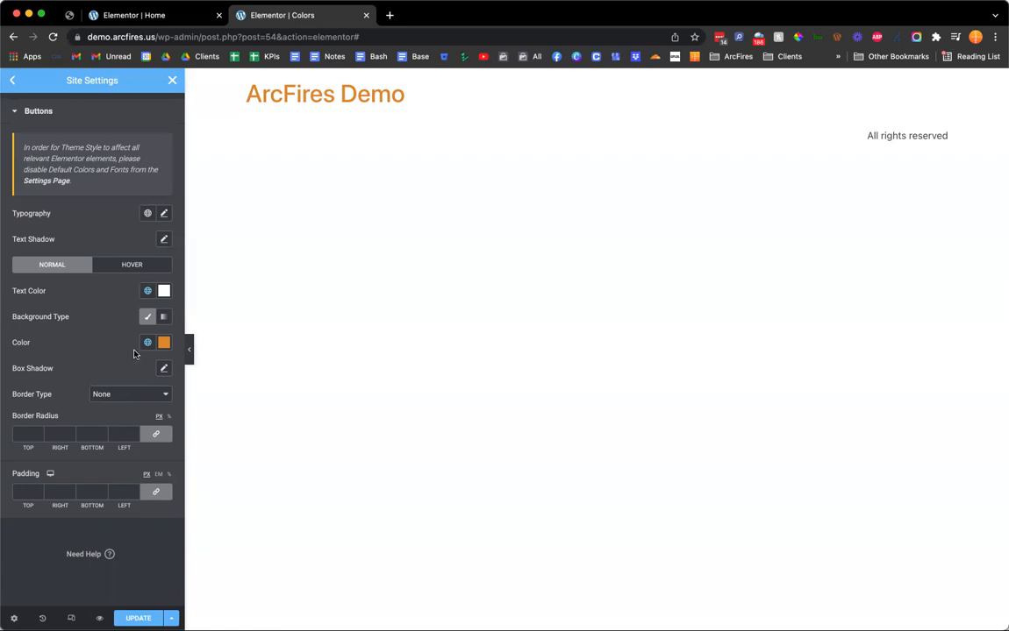
# - Set the label color in the theme style form fields to the global color Primary
pyautogui.click(13, 81)
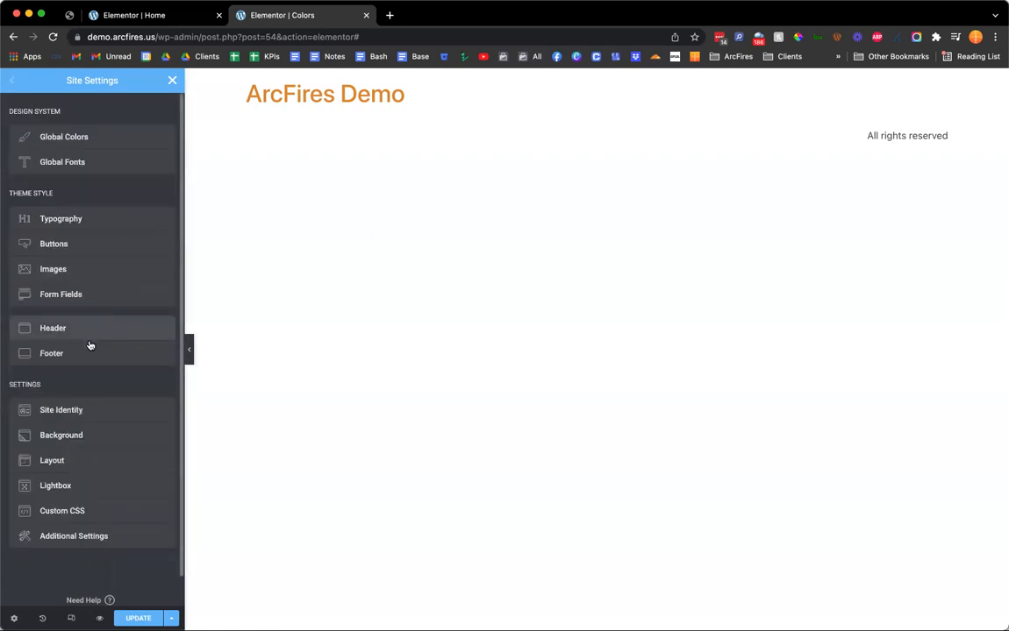
pyautogui.click(99, 296)
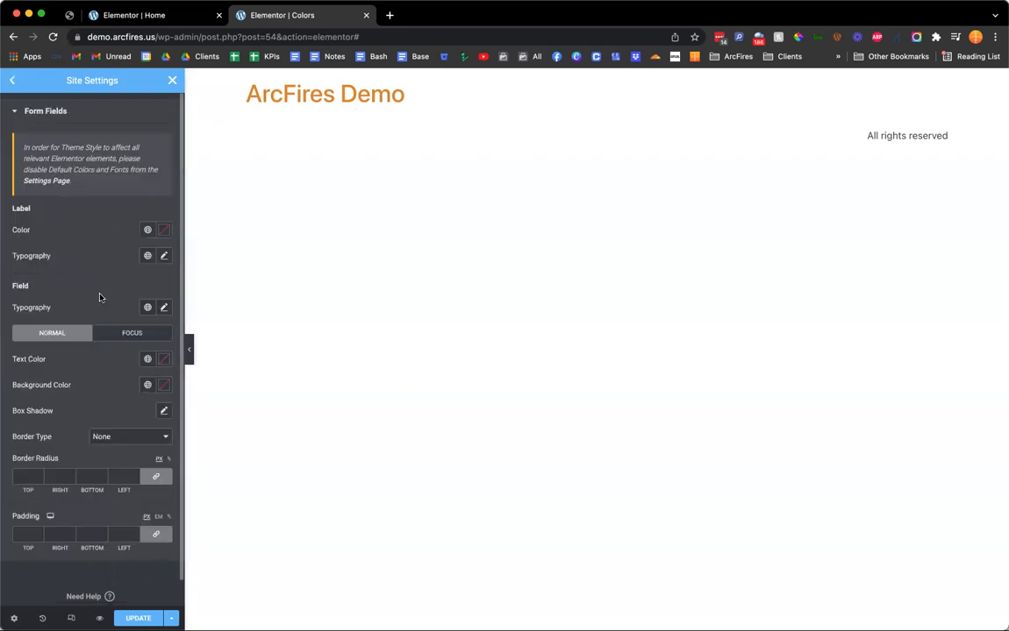
pyautogui.click(149, 231)
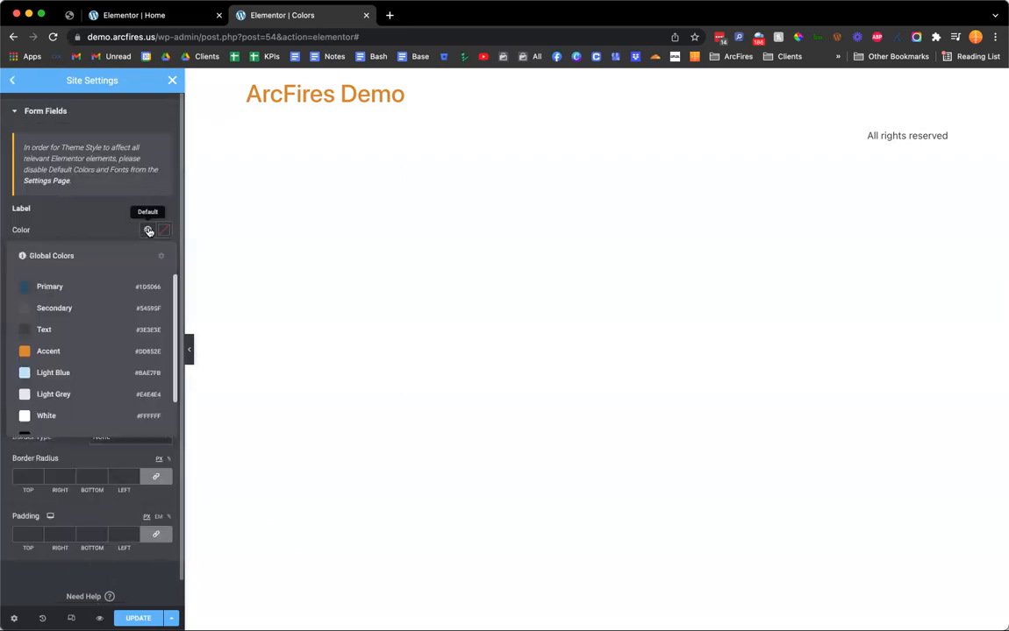
pyautogui.click(113, 284)
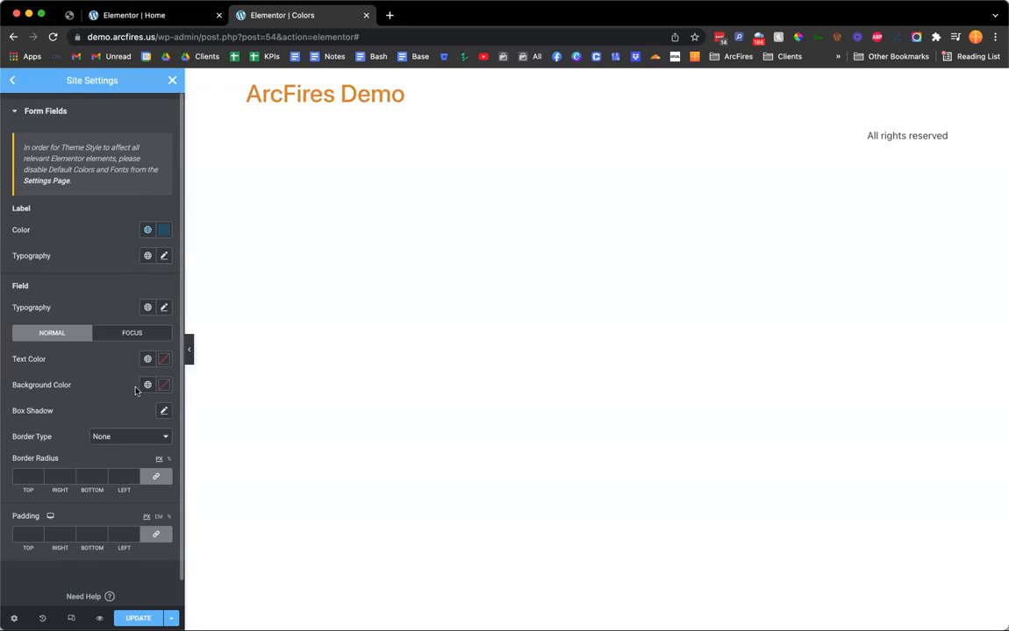
# - Set the form field background to the global color Light Grey and its text color to Text, and return to the site settings overview
pyautogui.click(148, 385)
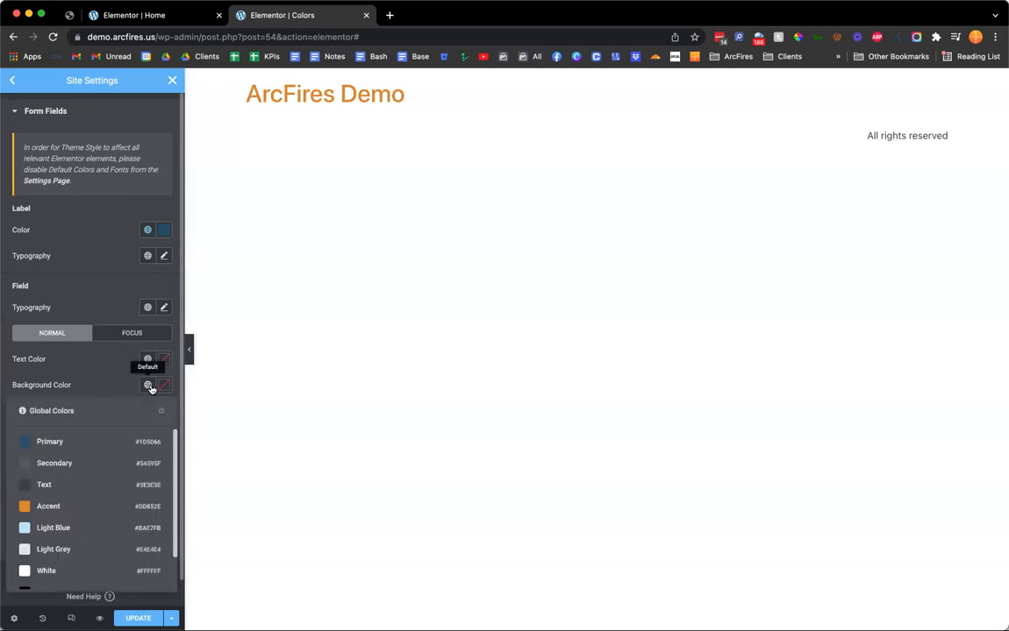
pyautogui.click(98, 549)
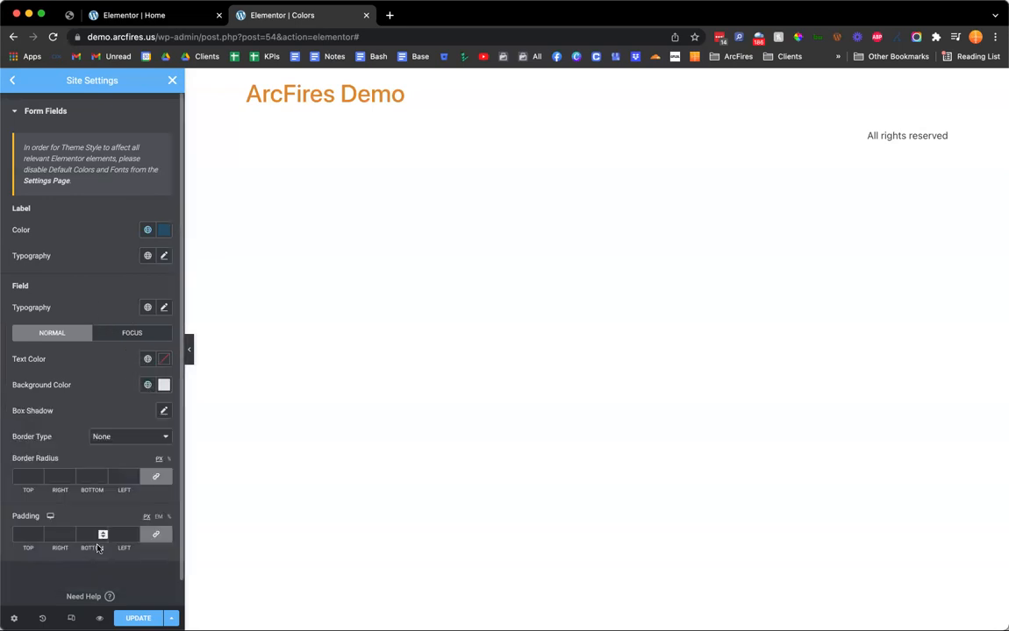
pyautogui.click(147, 361)
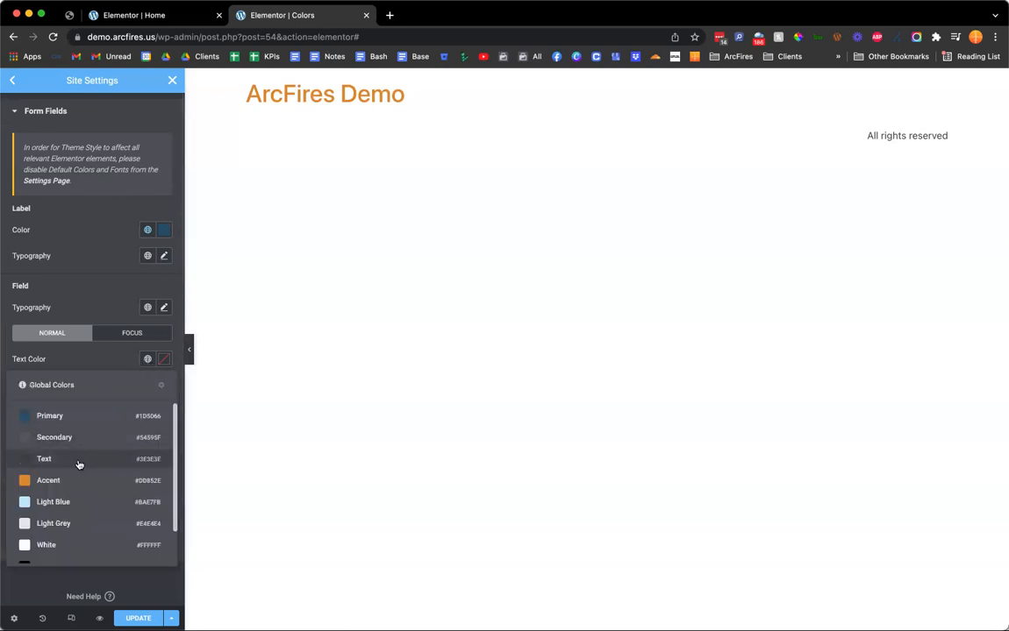
pyautogui.click(79, 460)
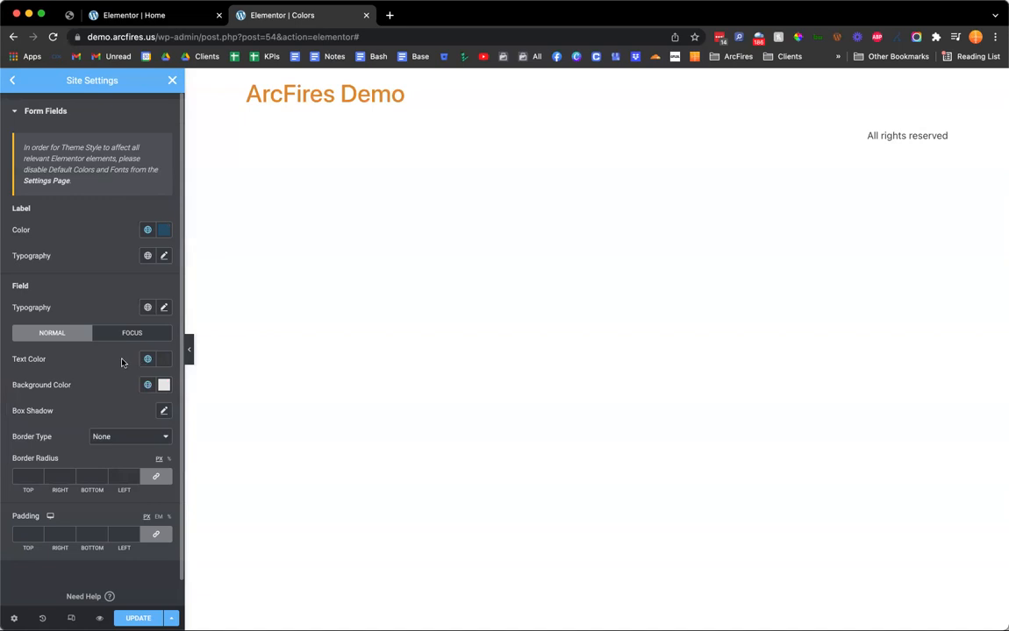
pyautogui.click(12, 81)
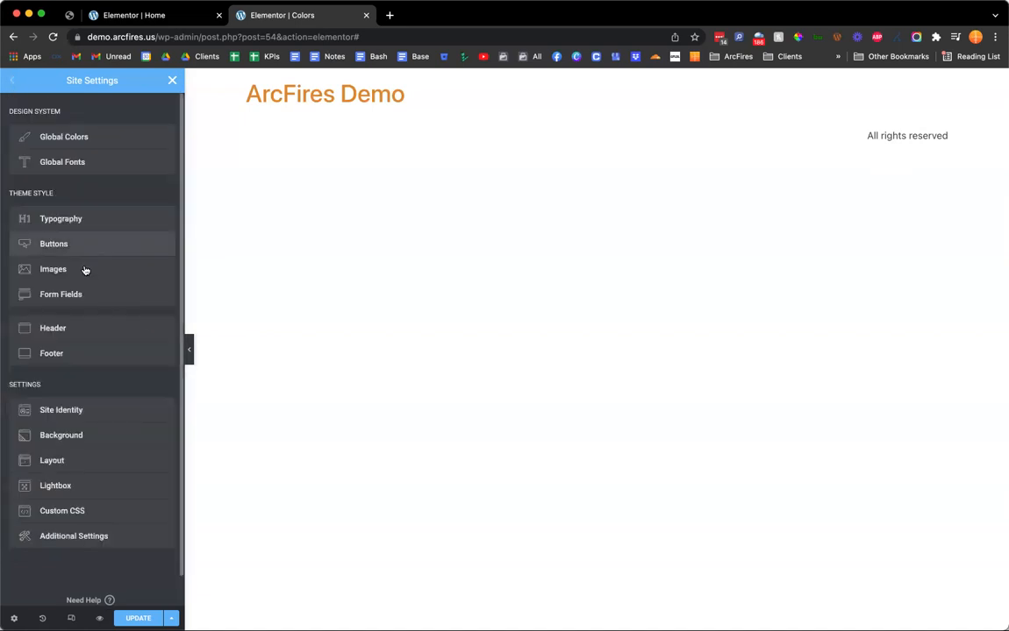
# - Open the site-wide background settings and set the background type to Classic
pyautogui.click(107, 436)
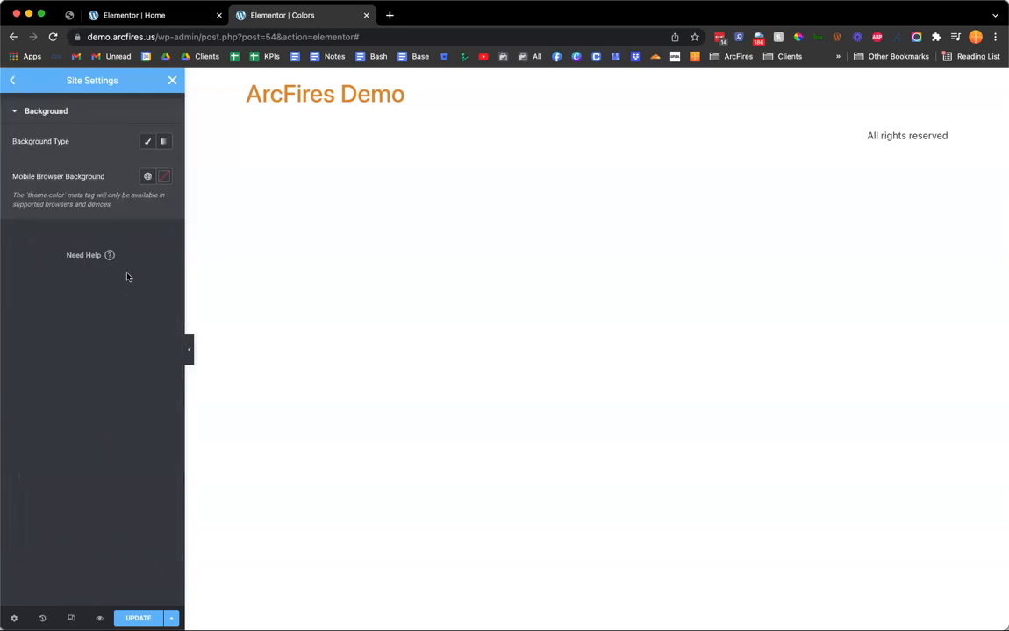
pyautogui.click(150, 144)
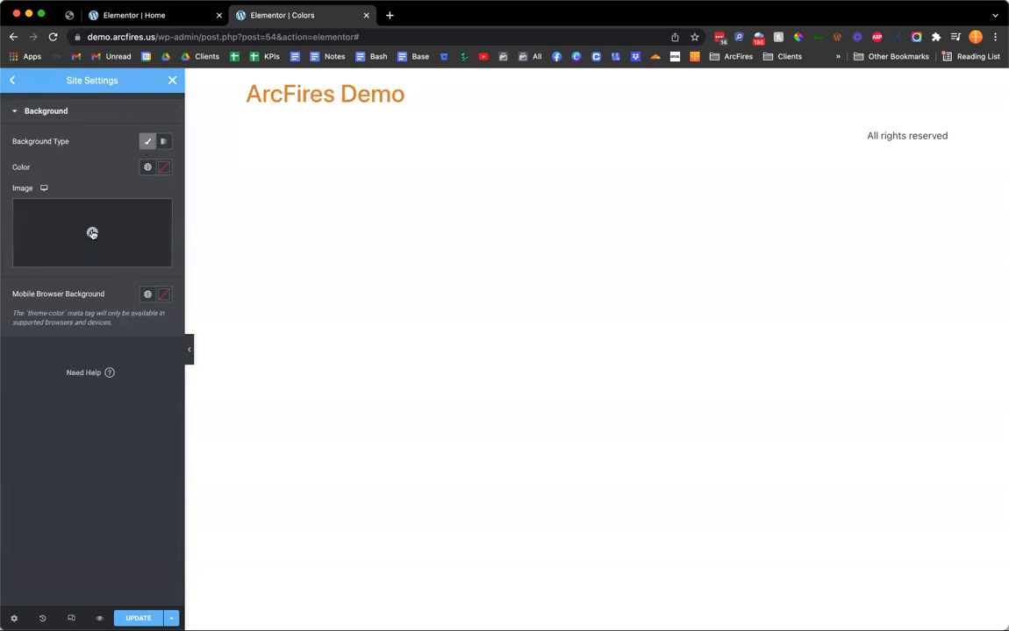
pyautogui.click(149, 142)
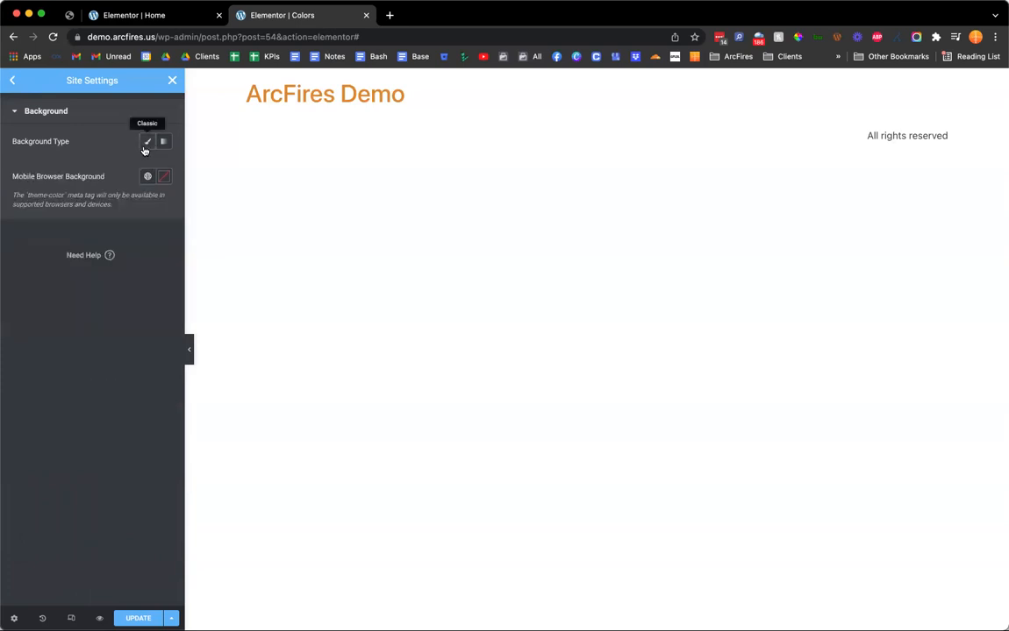
pyautogui.click(149, 142)
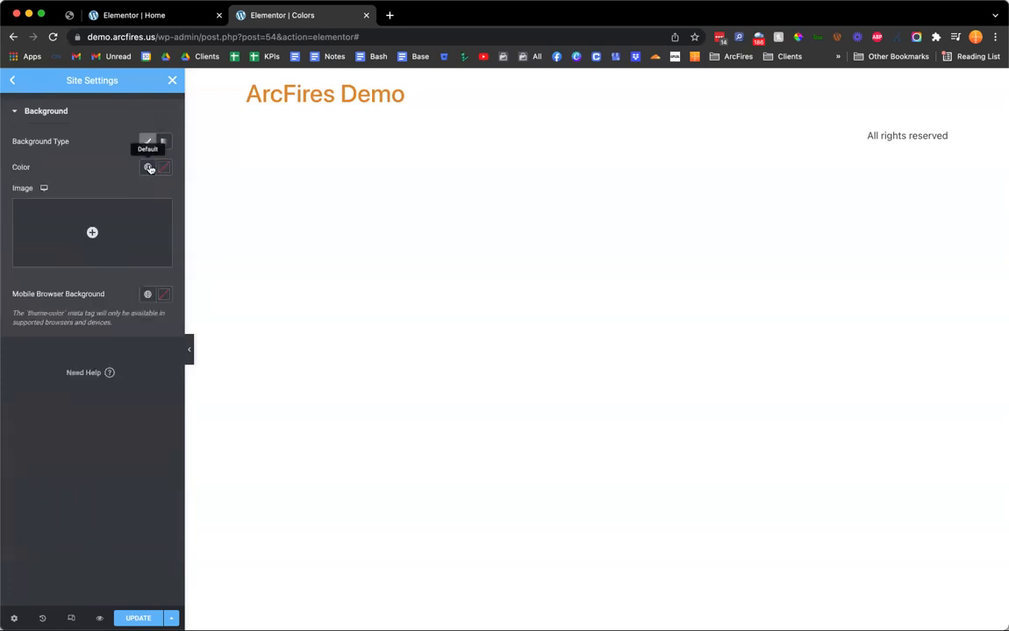
# - Try the global colors Light Blue and Secondary as the site background color
pyautogui.click(148, 167)
pyautogui.click(92, 313)
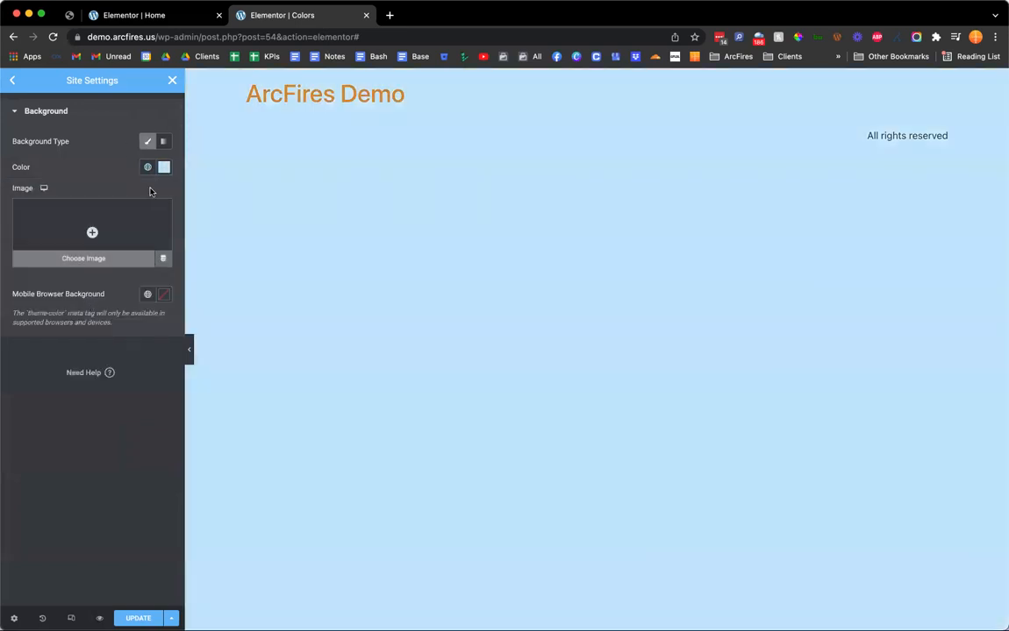
pyautogui.click(148, 166)
pyautogui.click(88, 246)
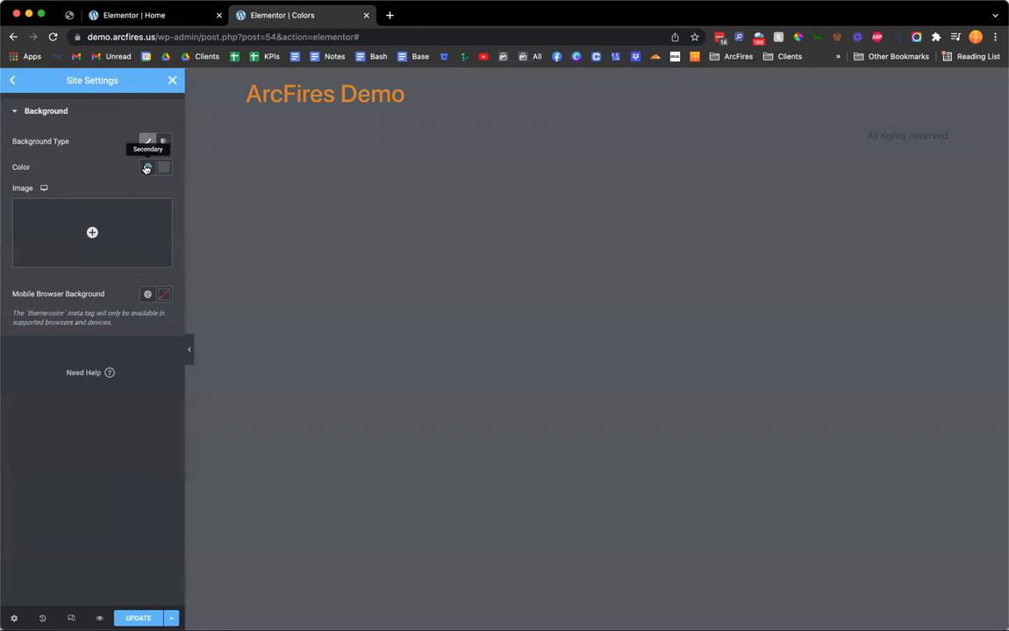
# - Set the site background color to the global color White, preview the gradient type and go back to Classic
pyautogui.click(147, 168)
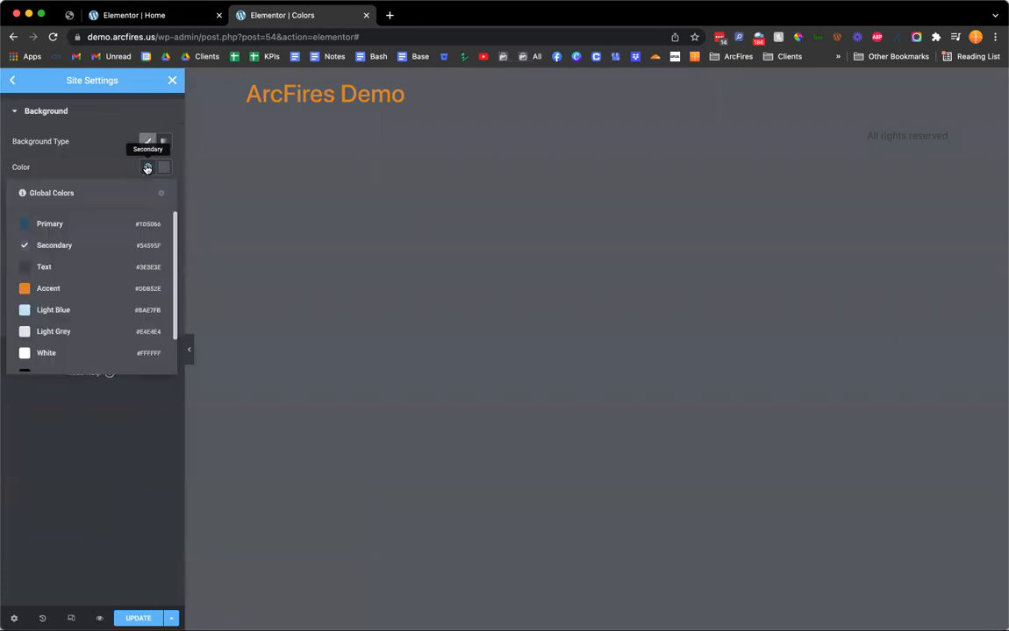
pyautogui.scroll(-2, 118, 316)
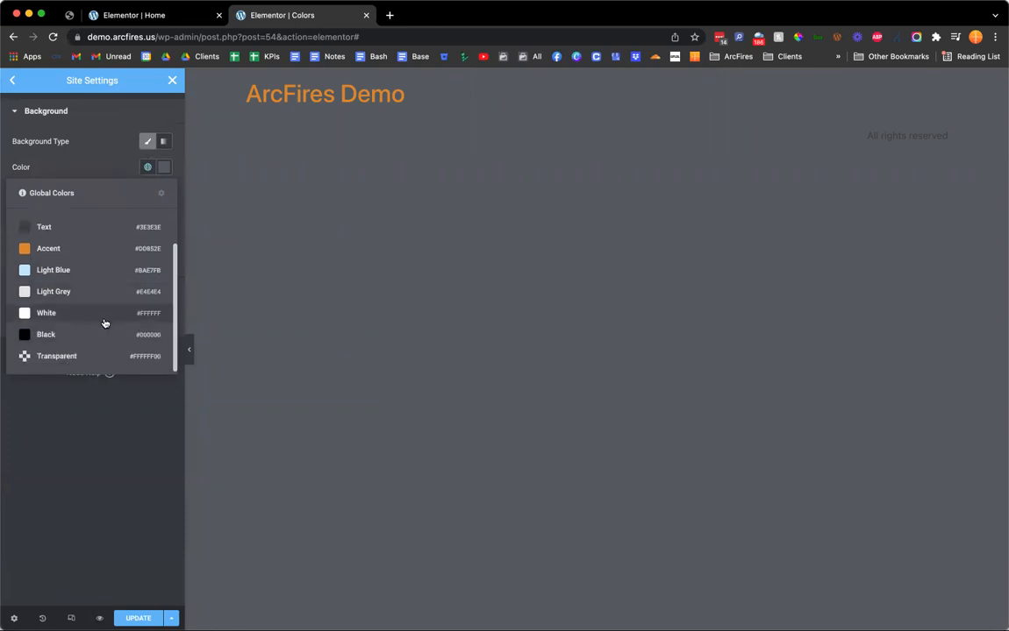
pyautogui.click(103, 321)
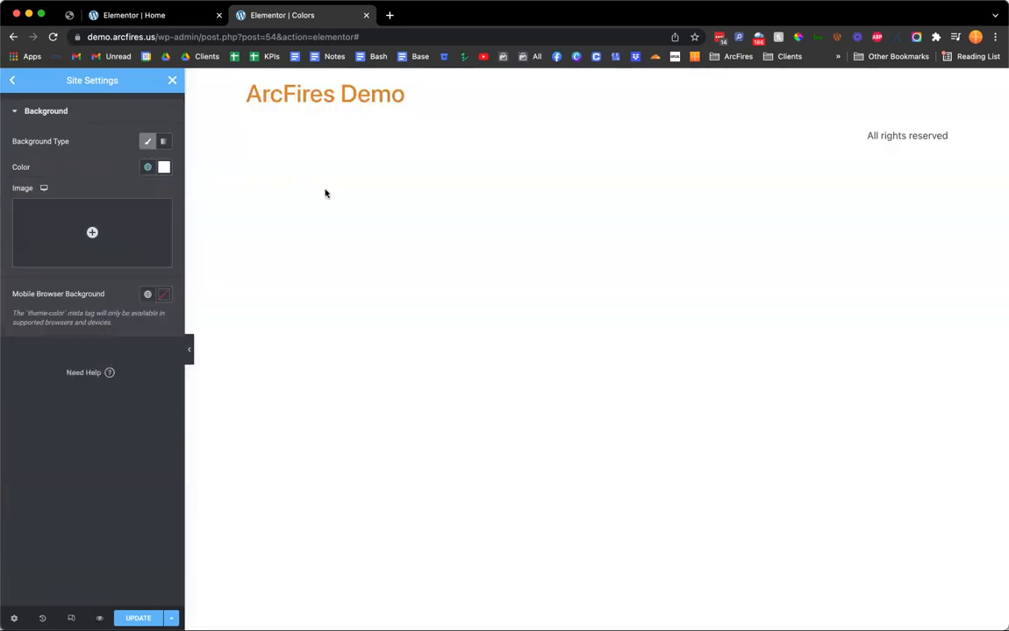
pyautogui.click(166, 144)
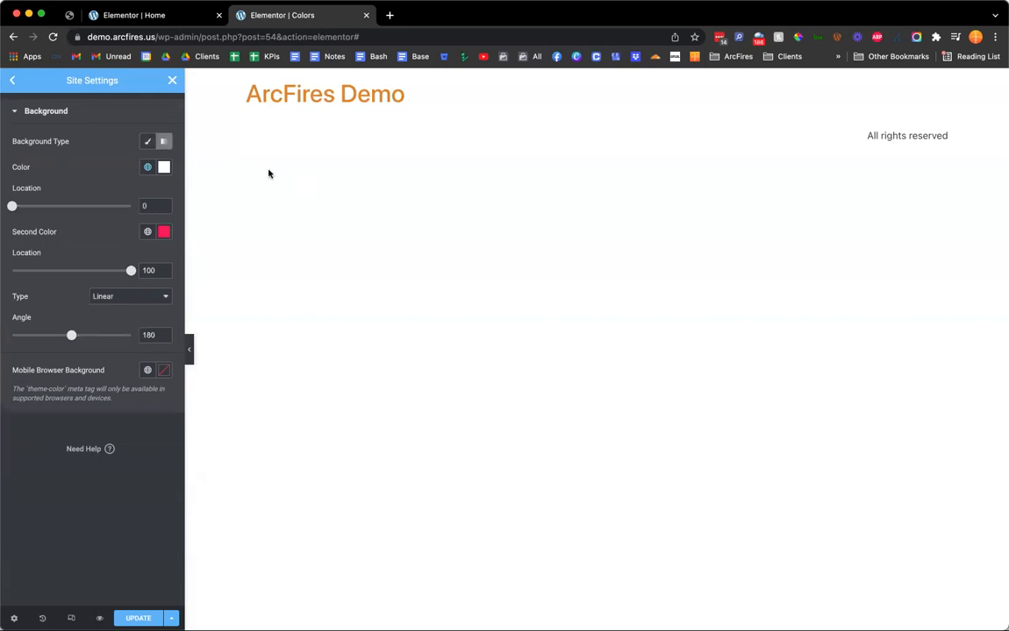
pyautogui.click(148, 143)
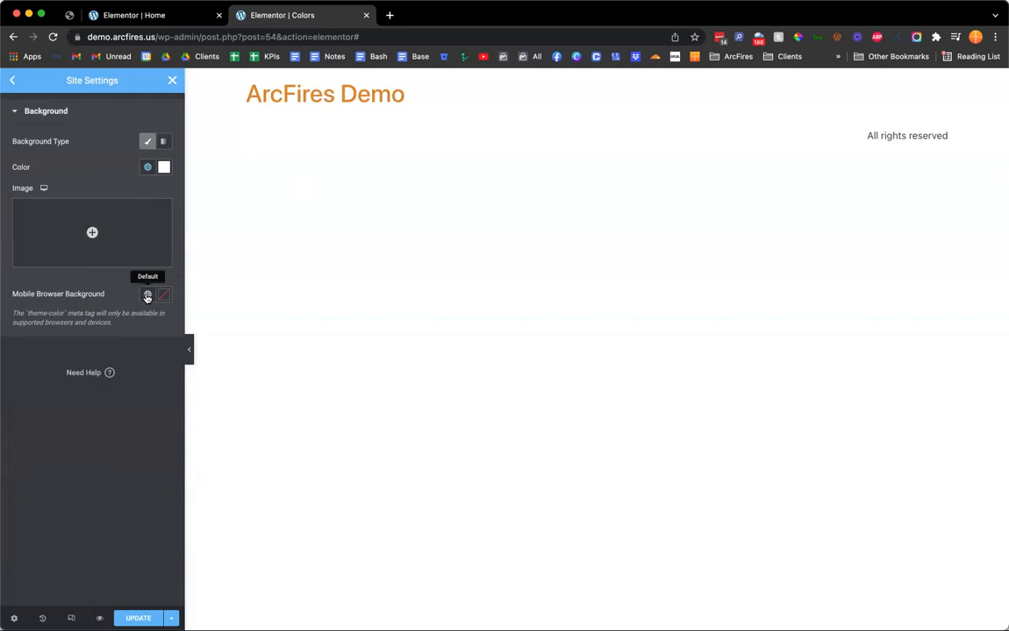
pyautogui.click(11, 82)
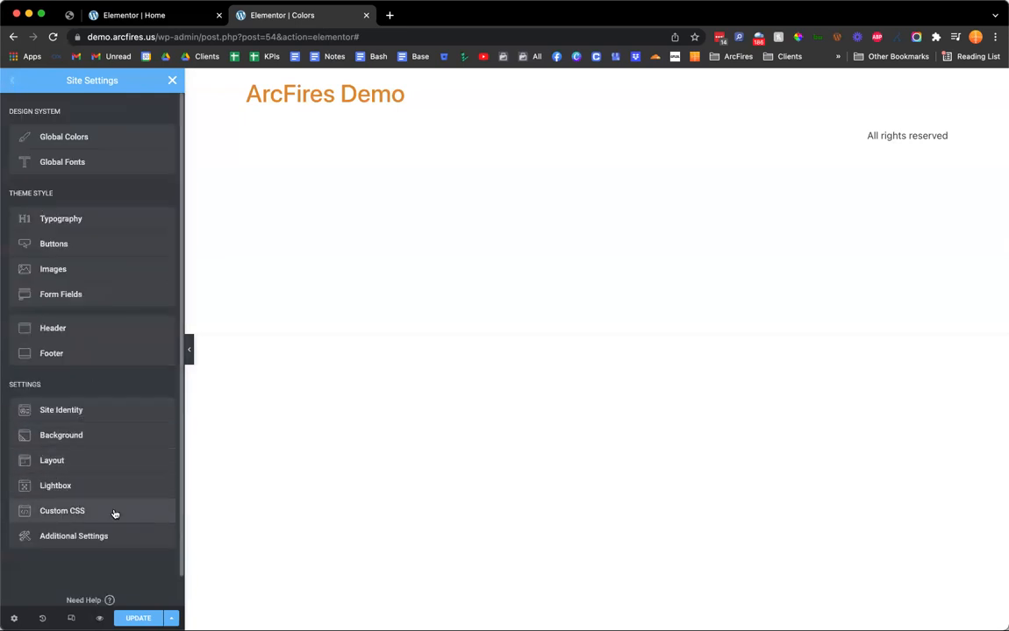
# - Give the site header a Classic background in the global color Primary and return to the site settings overview
pyautogui.click(113, 333)
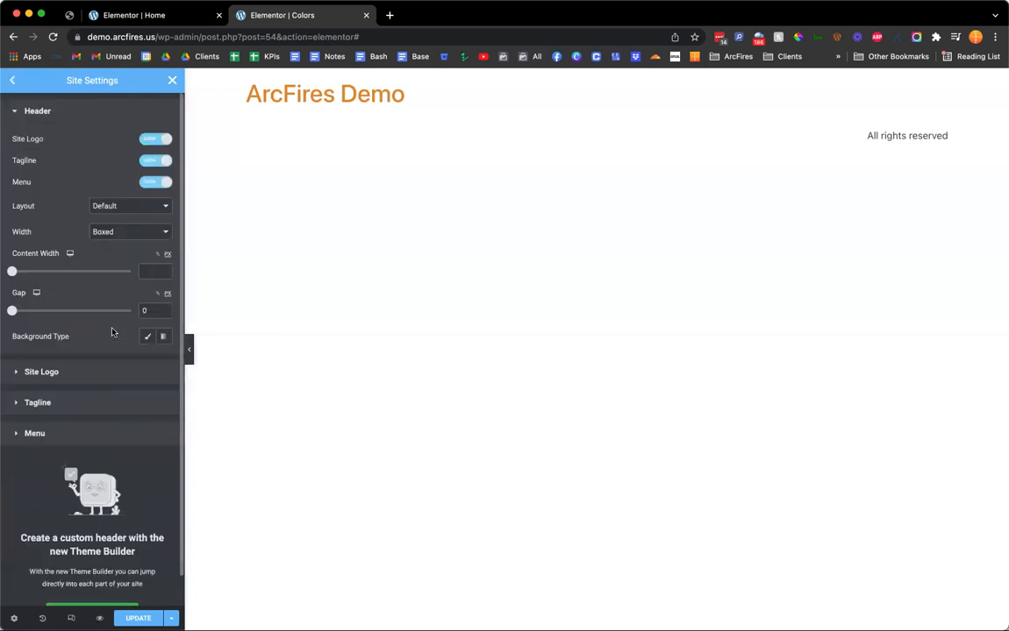
pyautogui.click(148, 336)
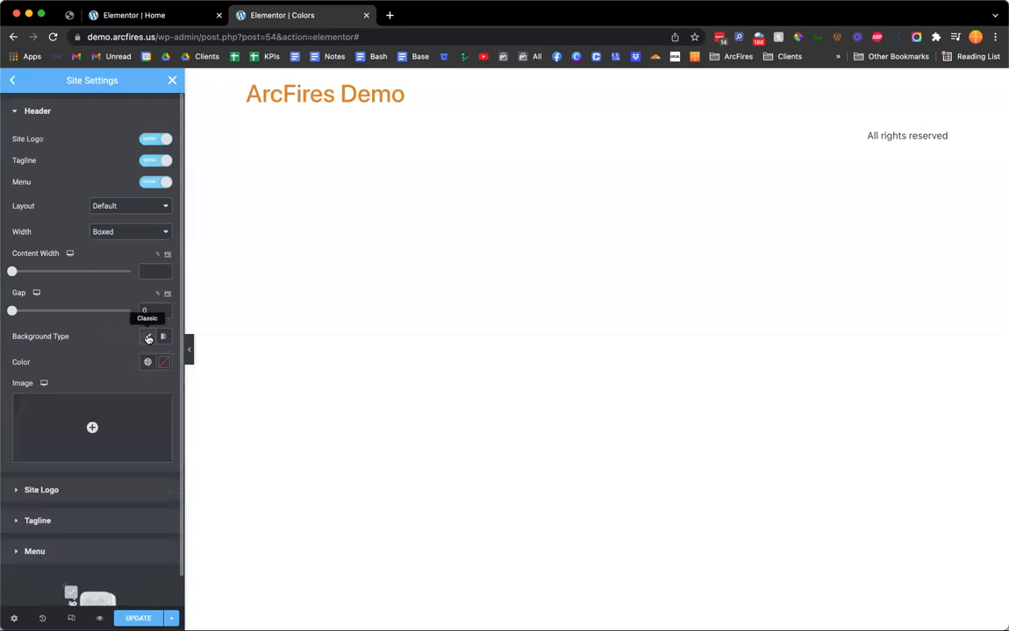
pyautogui.click(148, 363)
pyautogui.click(104, 417)
pyautogui.moveTo(100, 427)
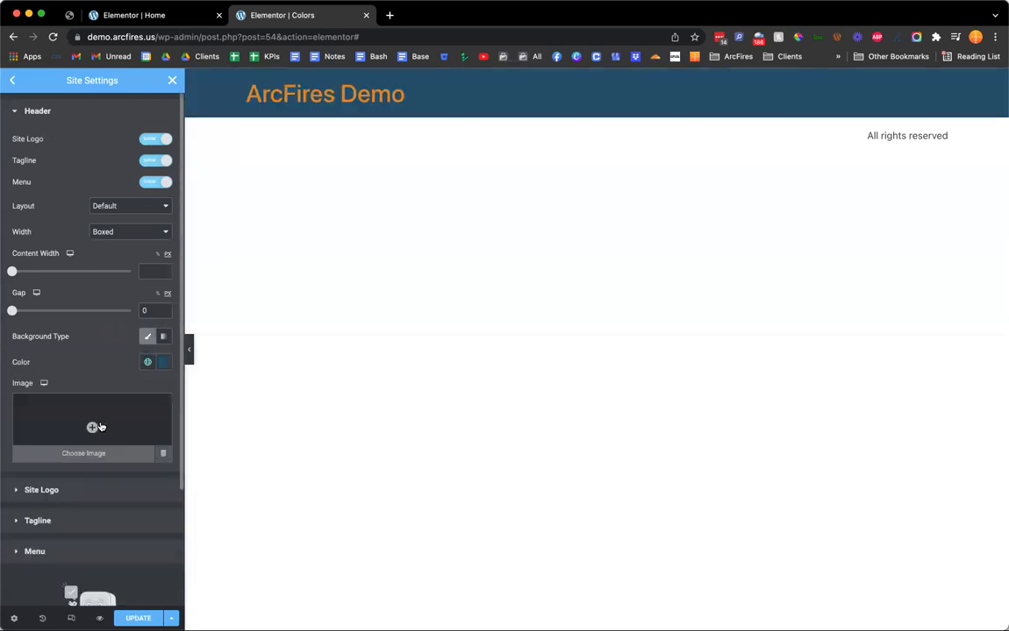
pyautogui.click(52, 111)
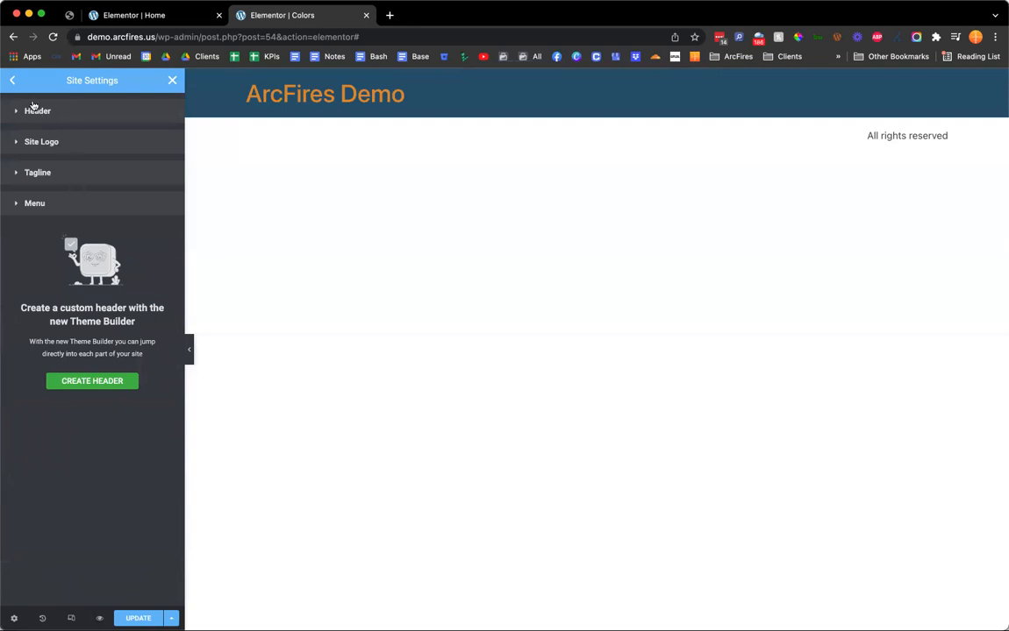
pyautogui.click(13, 81)
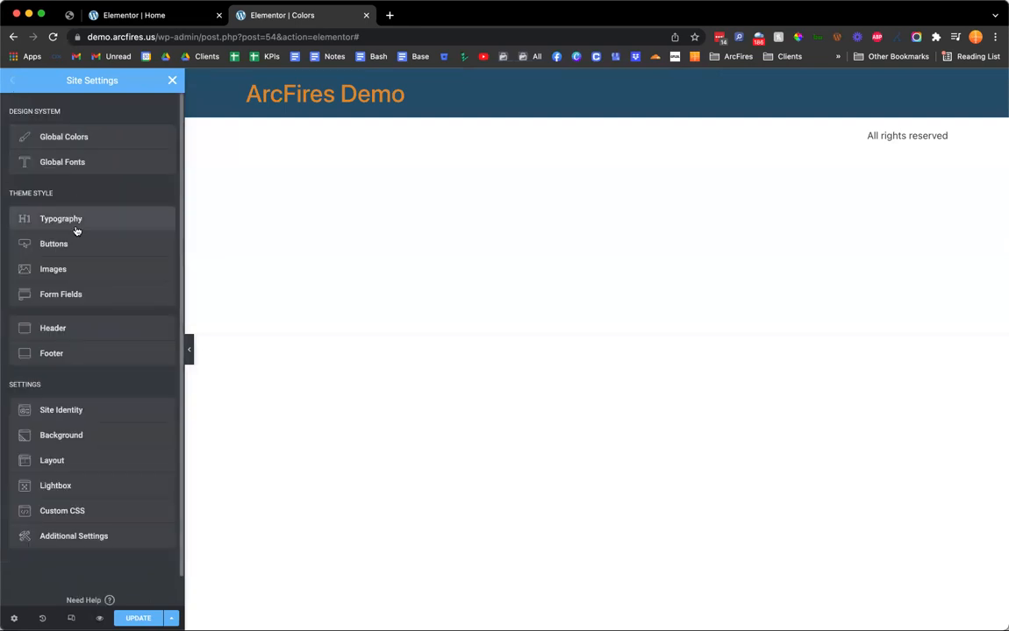
# - Give the site footer a Classic background in the global color Primary
pyautogui.click(69, 351)
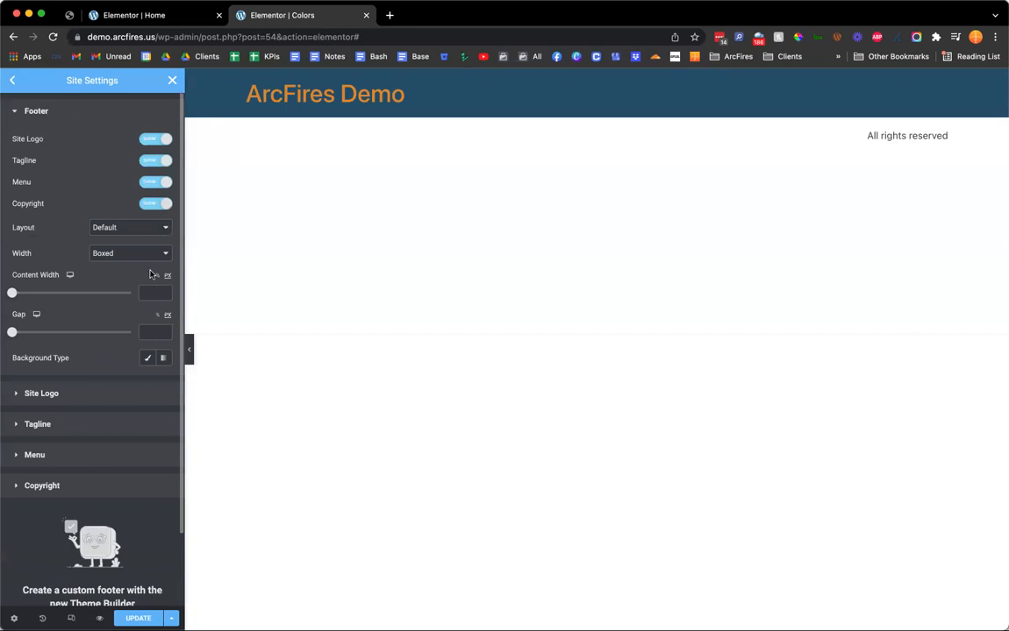
pyautogui.click(146, 358)
pyautogui.click(148, 383)
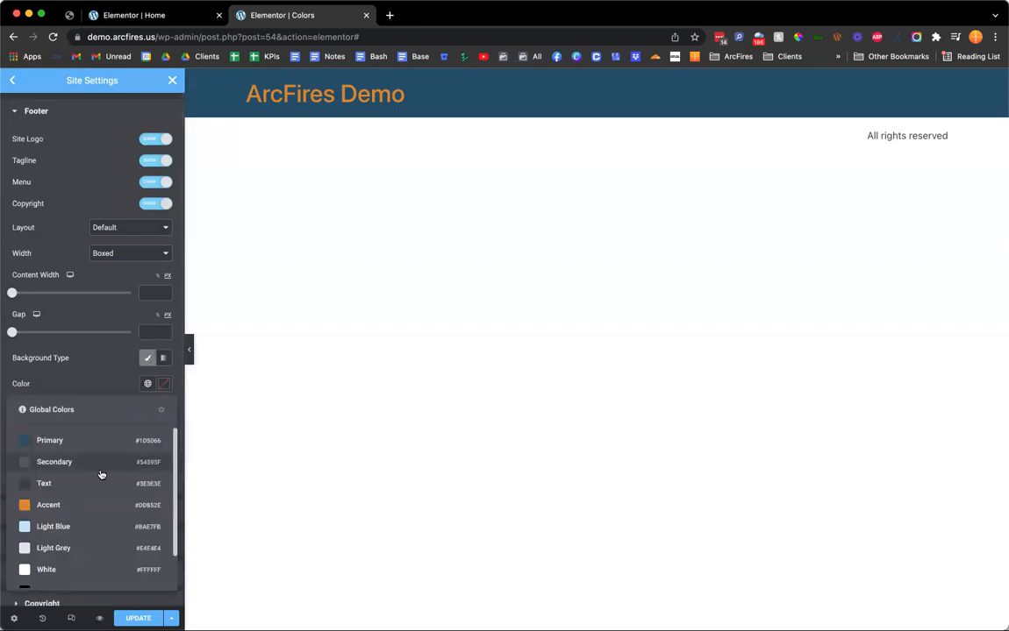
pyautogui.click(97, 443)
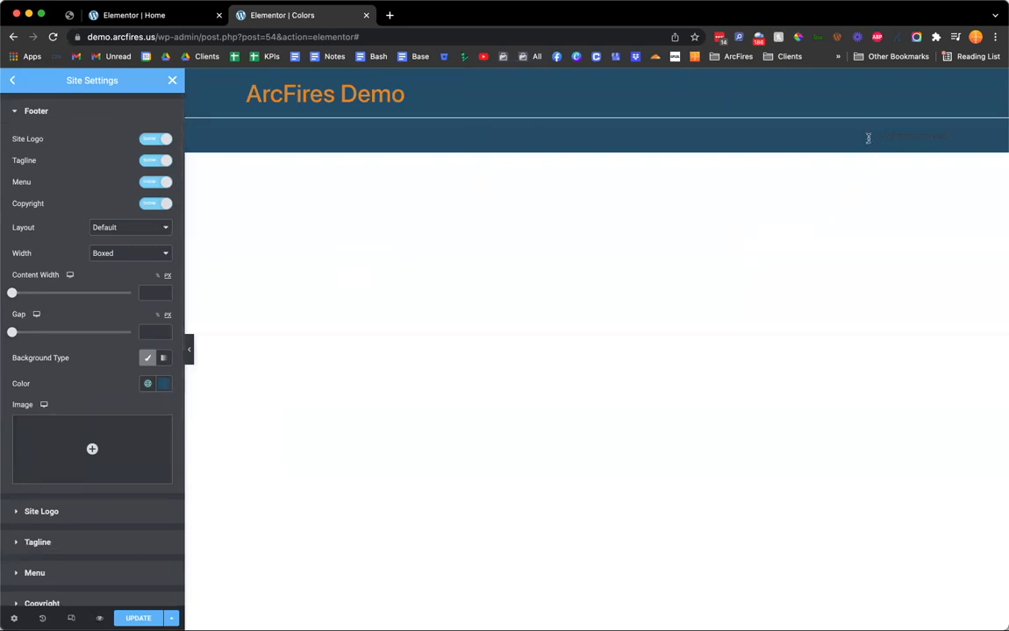
# - Set the footer's copyright text color to the global color White
pyautogui.moveTo(868, 138); pyautogui.dragTo(952, 140)
pyautogui.click(760, 135)
pyautogui.scroll(-4, 63, 399)
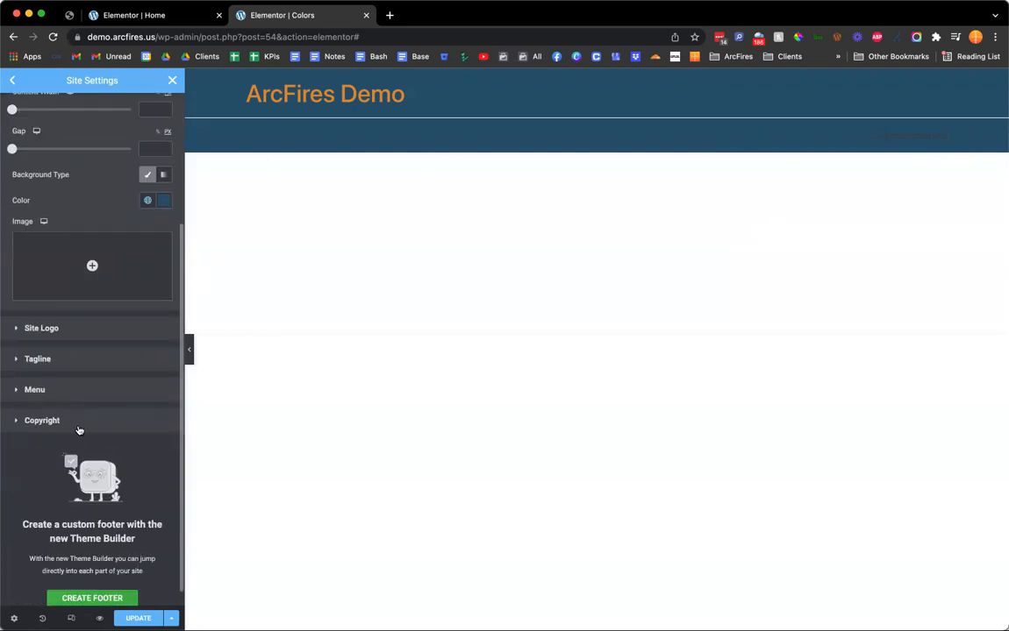
pyautogui.click(79, 428)
pyautogui.click(148, 330)
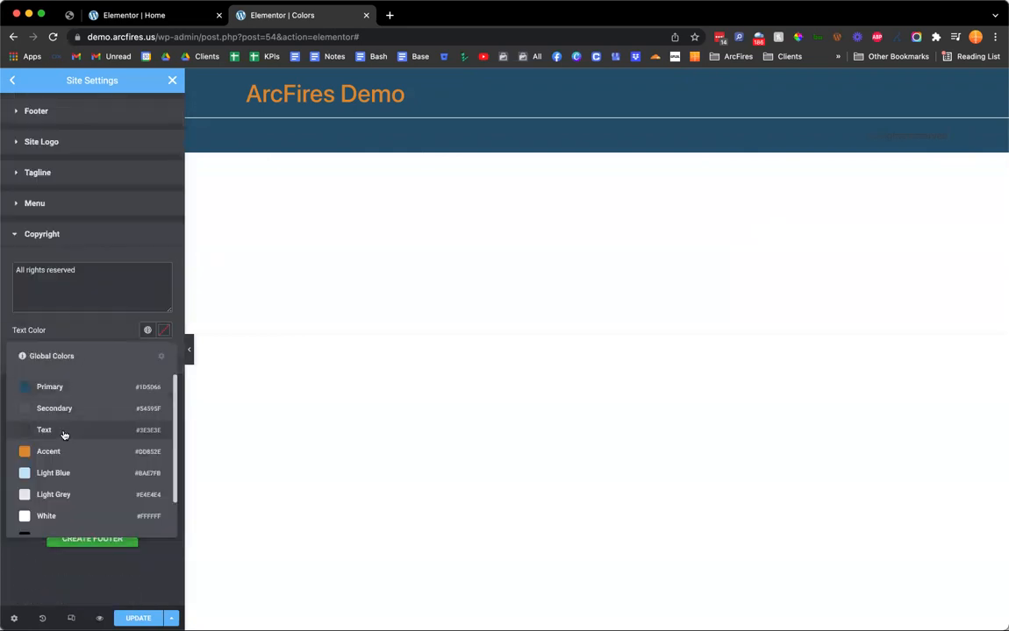
pyautogui.click(64, 515)
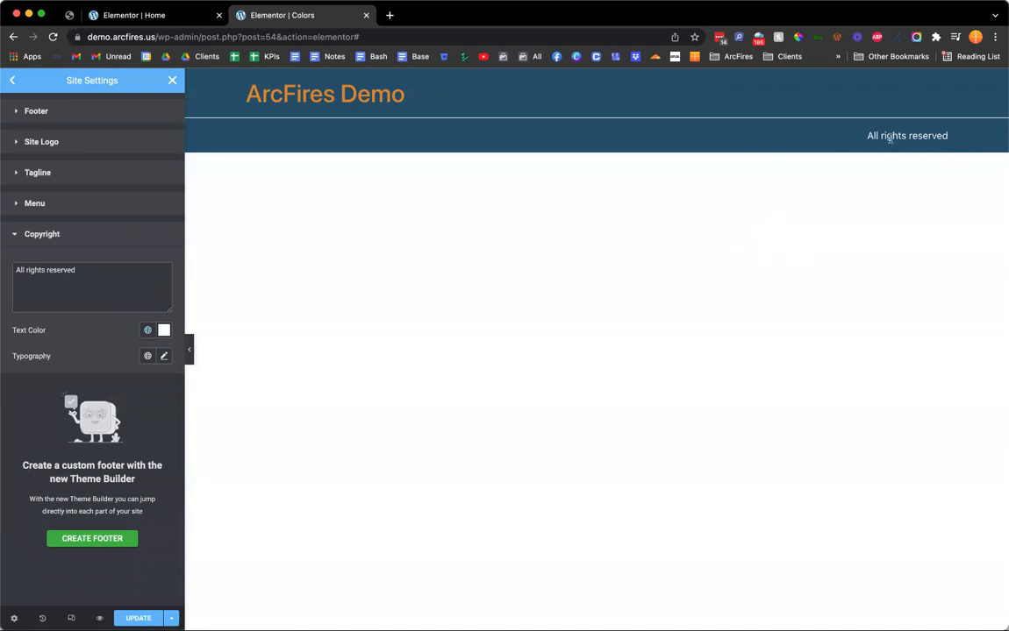
# - Save the site settings, close them and update the page
pyautogui.click(137, 619)
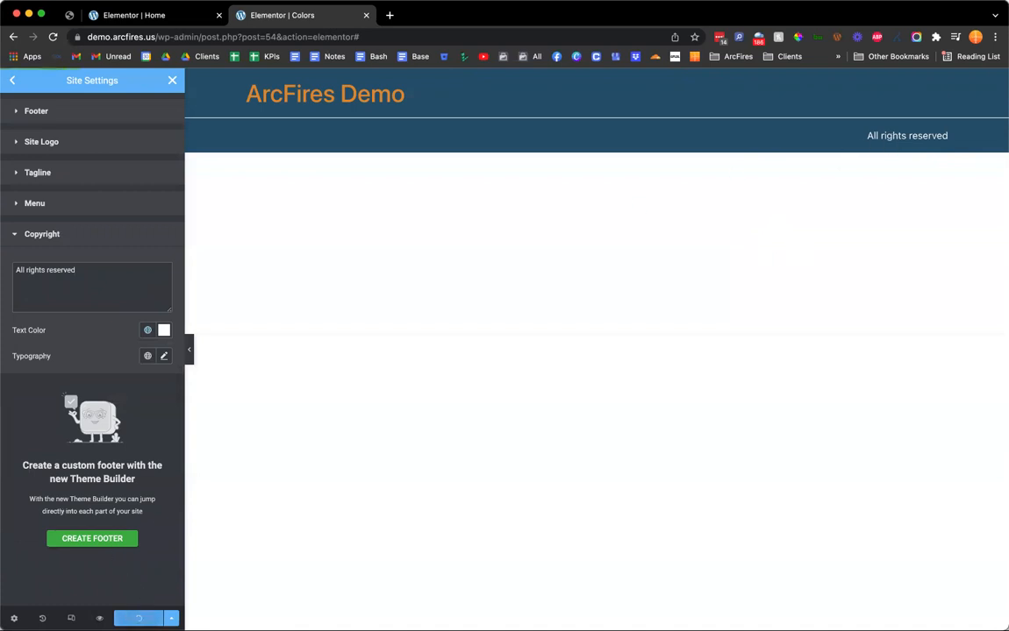
pyautogui.click(172, 82)
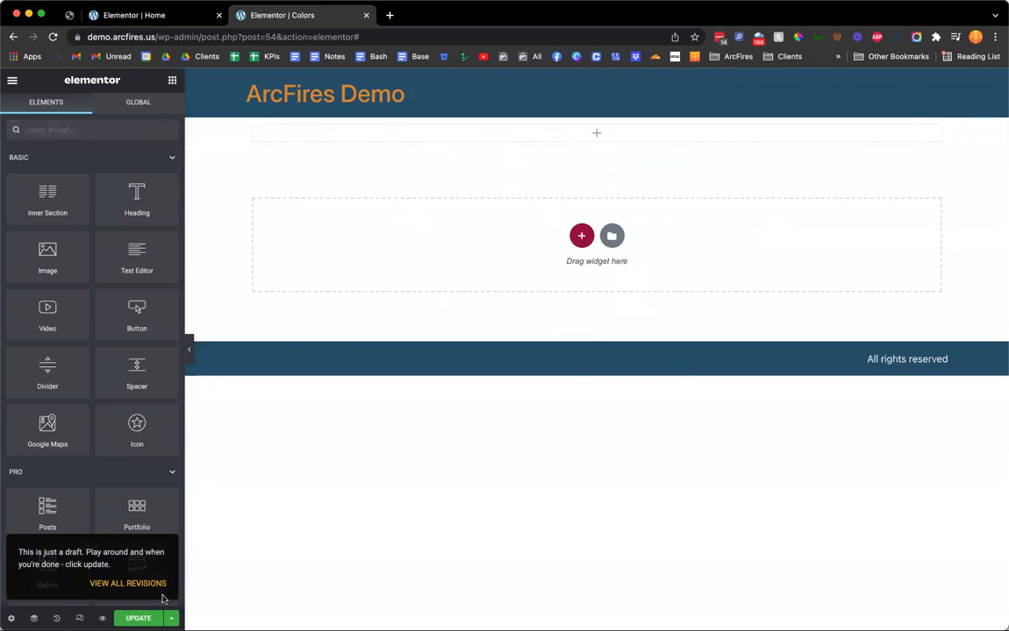
pyautogui.click(138, 618)
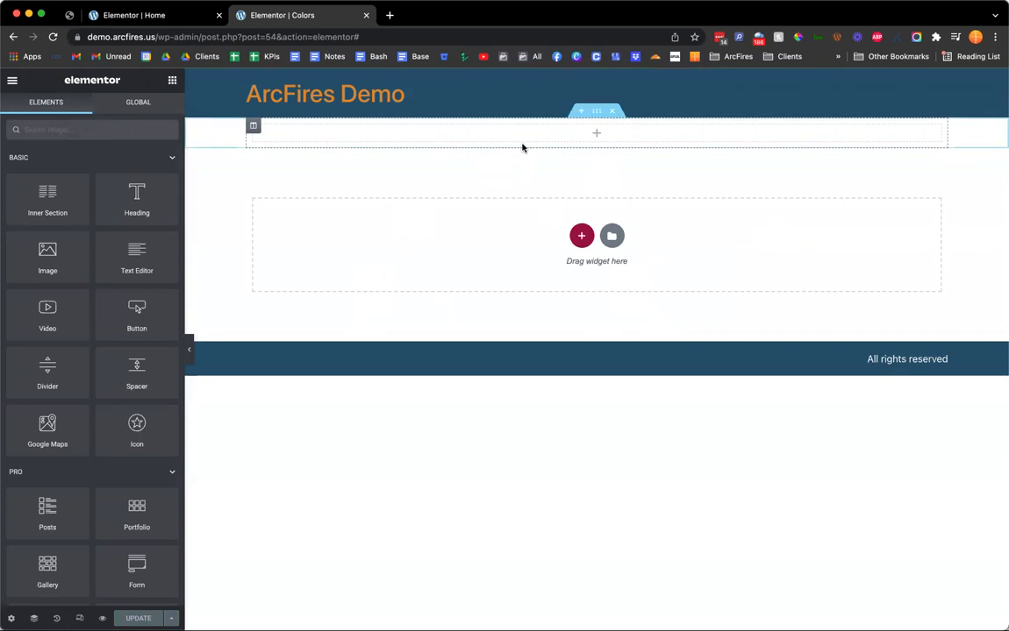
# - Add a new single-column section to the page
pyautogui.click(583, 112)
pyautogui.click(580, 173)
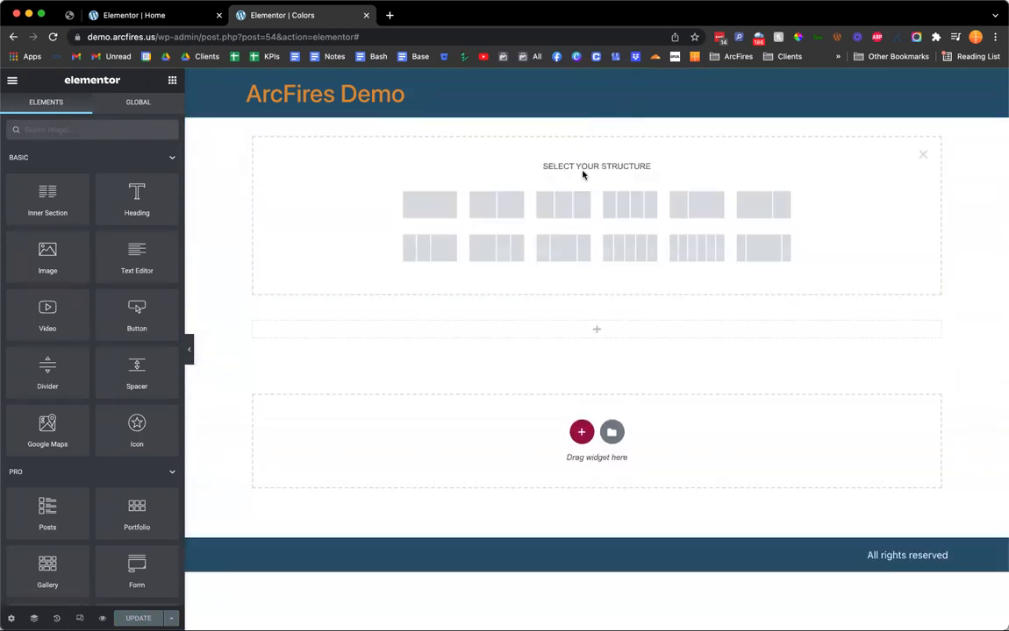
pyautogui.click(413, 205)
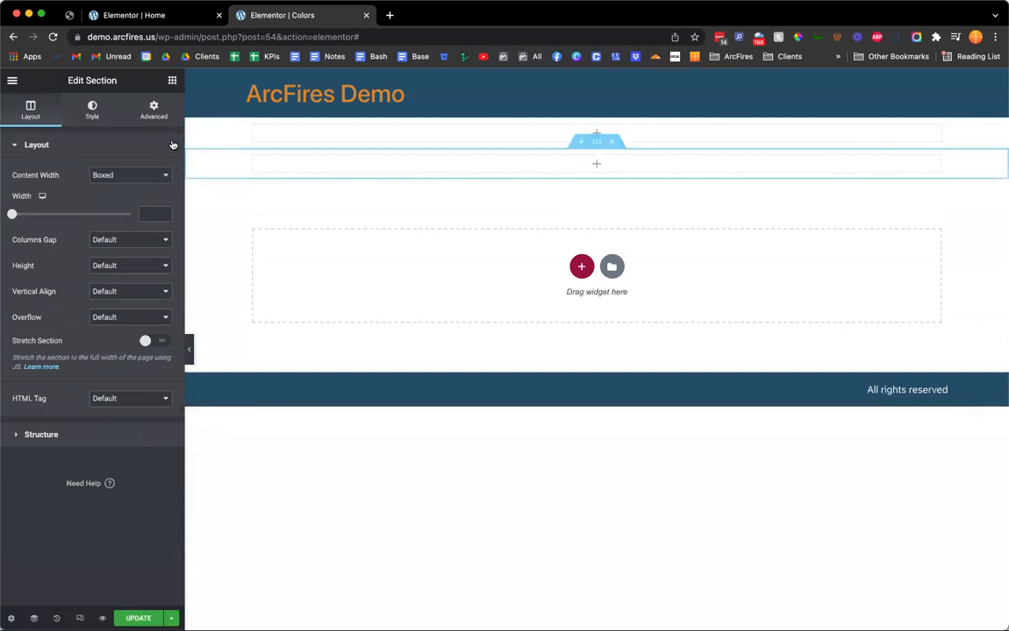
# - Give the selected section a Classic background in the global color Light Blue
pyautogui.click(96, 112)
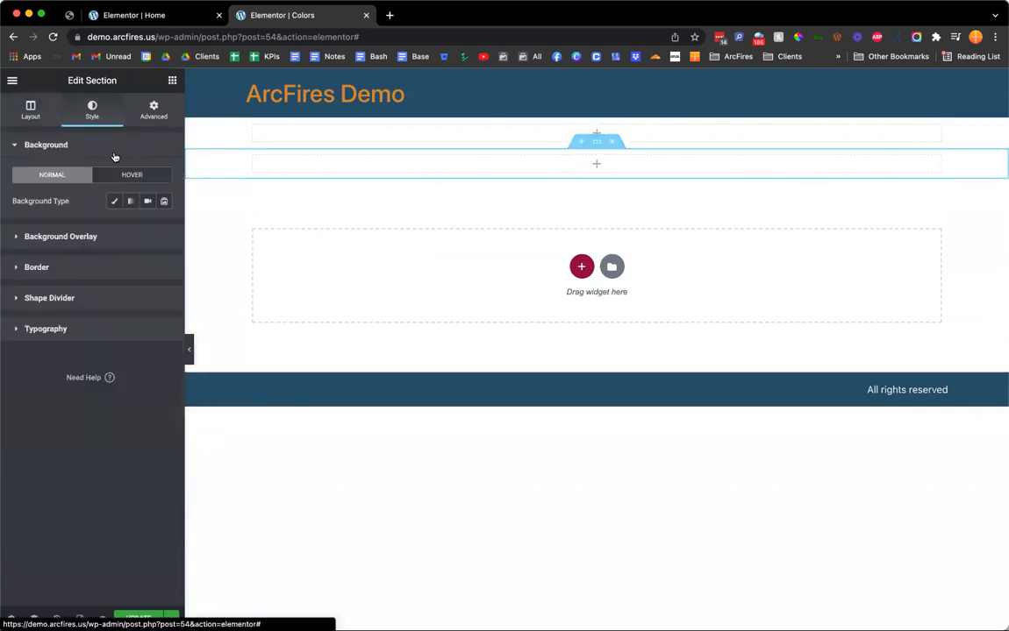
pyautogui.click(116, 202)
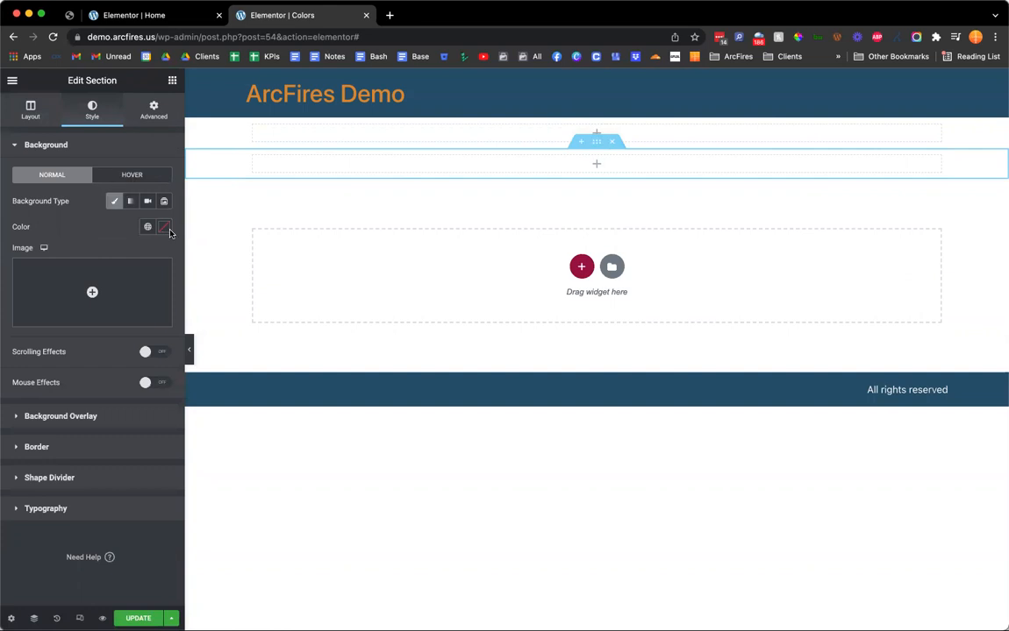
pyautogui.click(148, 226)
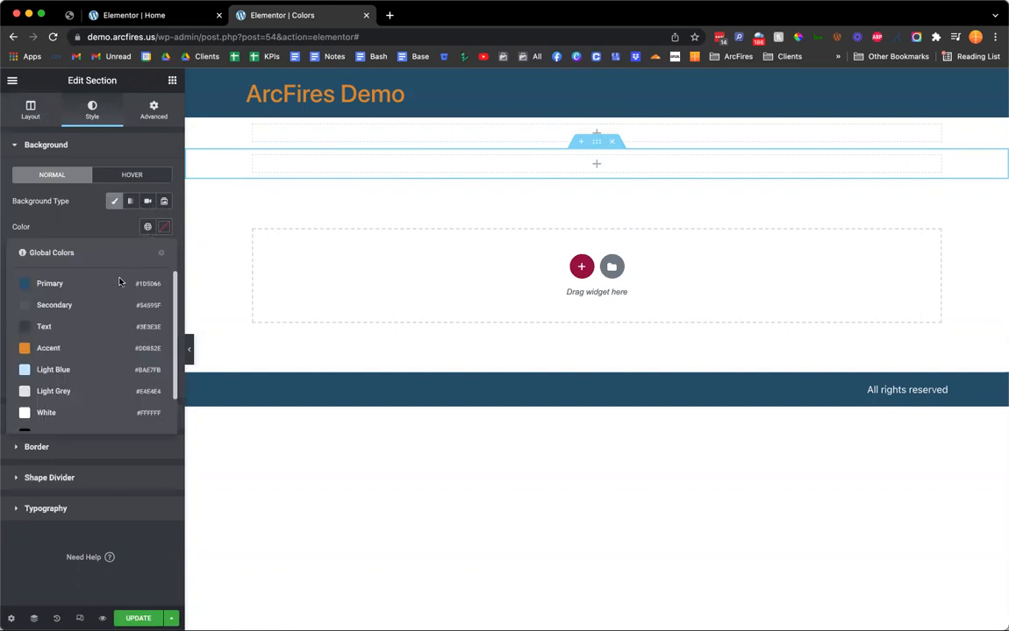
pyautogui.click(91, 370)
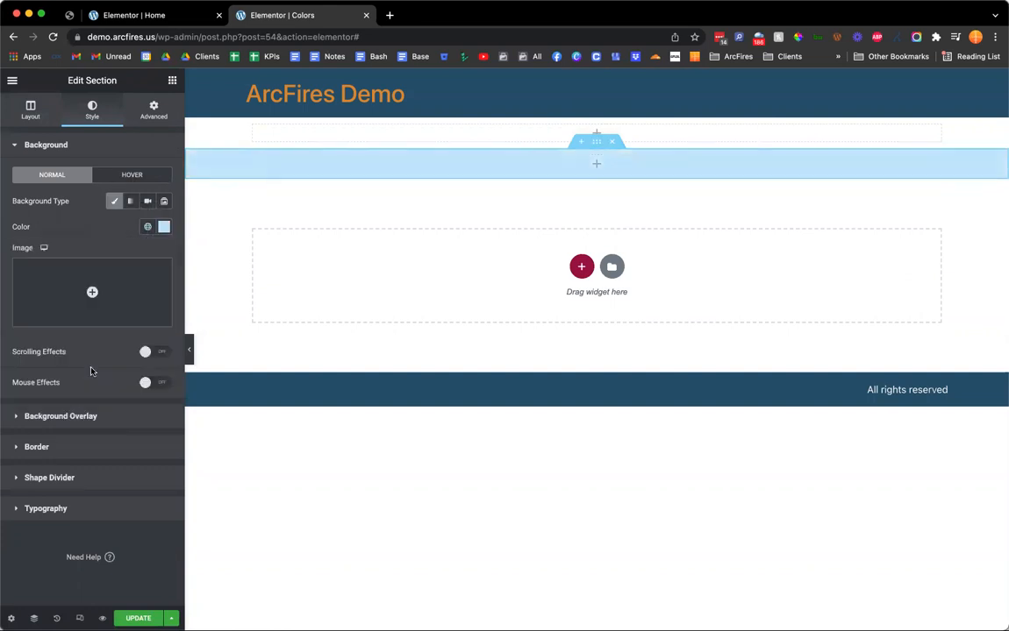
# - Lower the opacity of the section's background color to reach #BAE7FB45
pyautogui.click(163, 227)
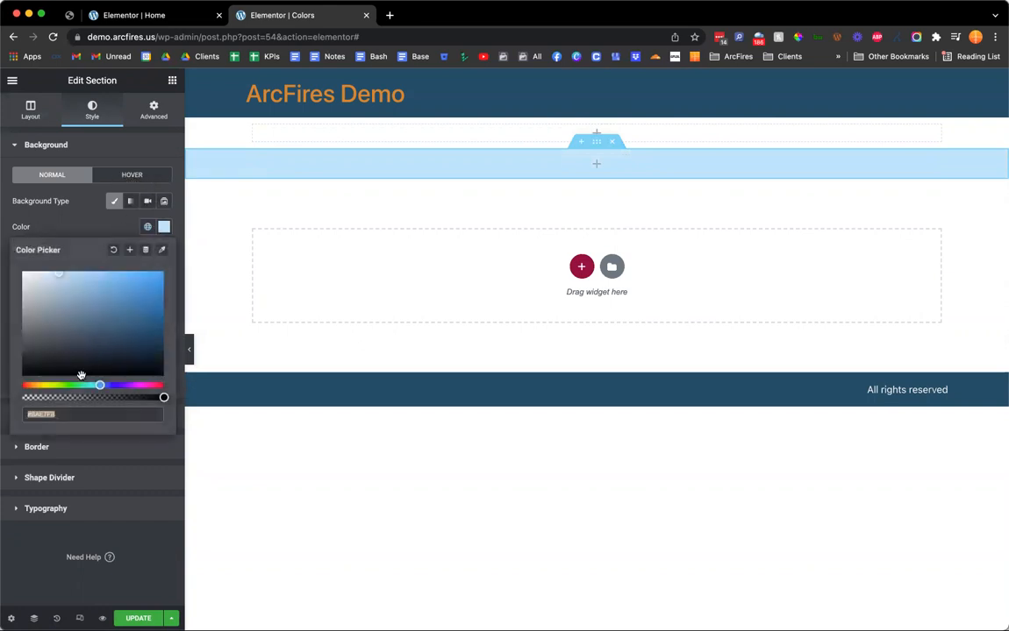
pyautogui.moveTo(162, 398); pyautogui.dragTo(58, 399)
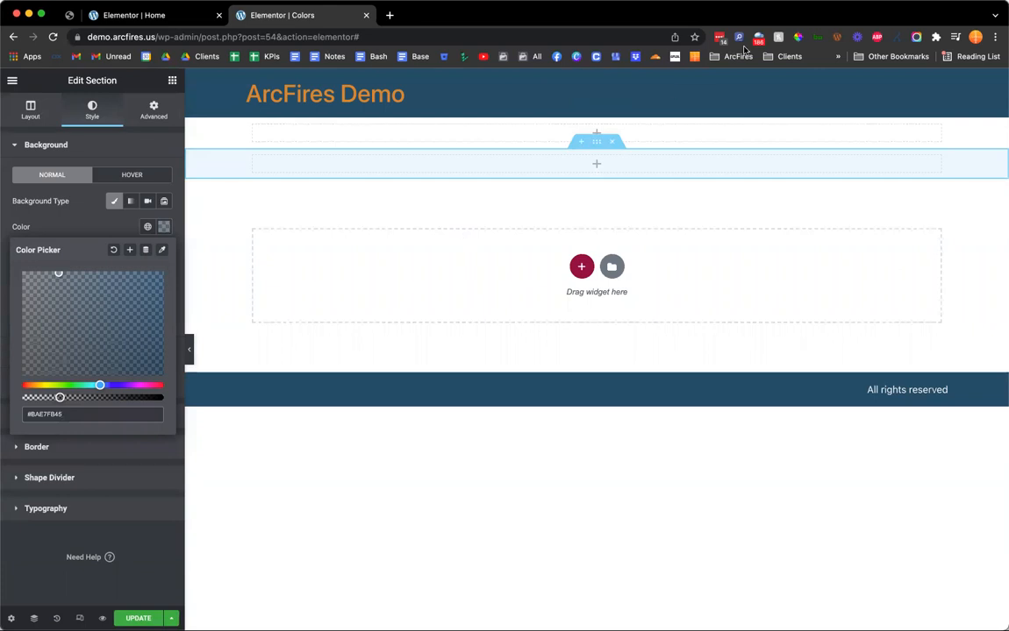
# - Sample the tinted section's displayed color on the page with the ColorPick Eyedropper
pyautogui.click(798, 38)
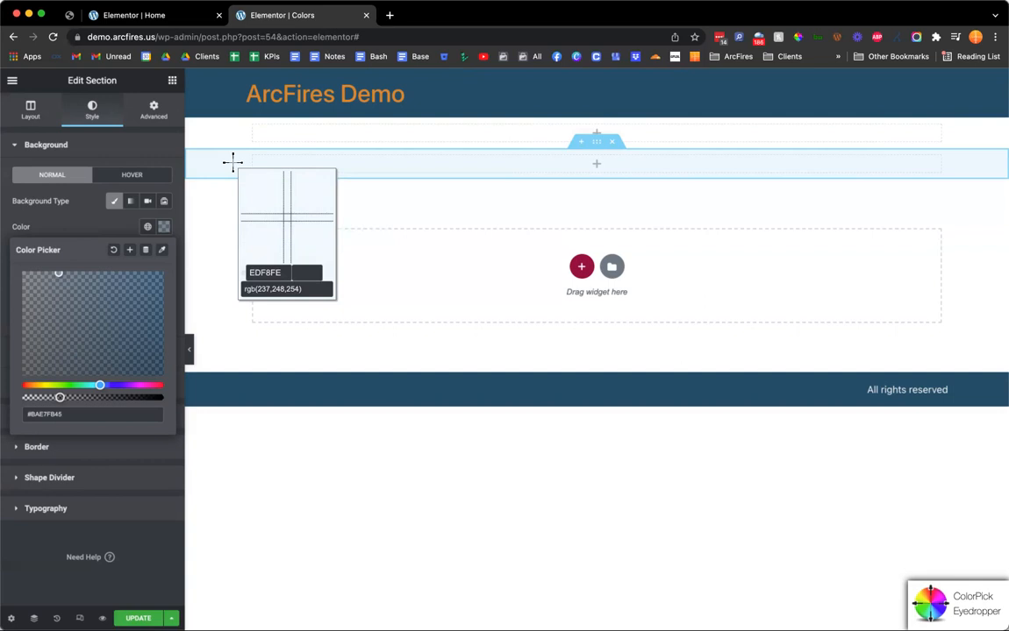
pyautogui.click(232, 162)
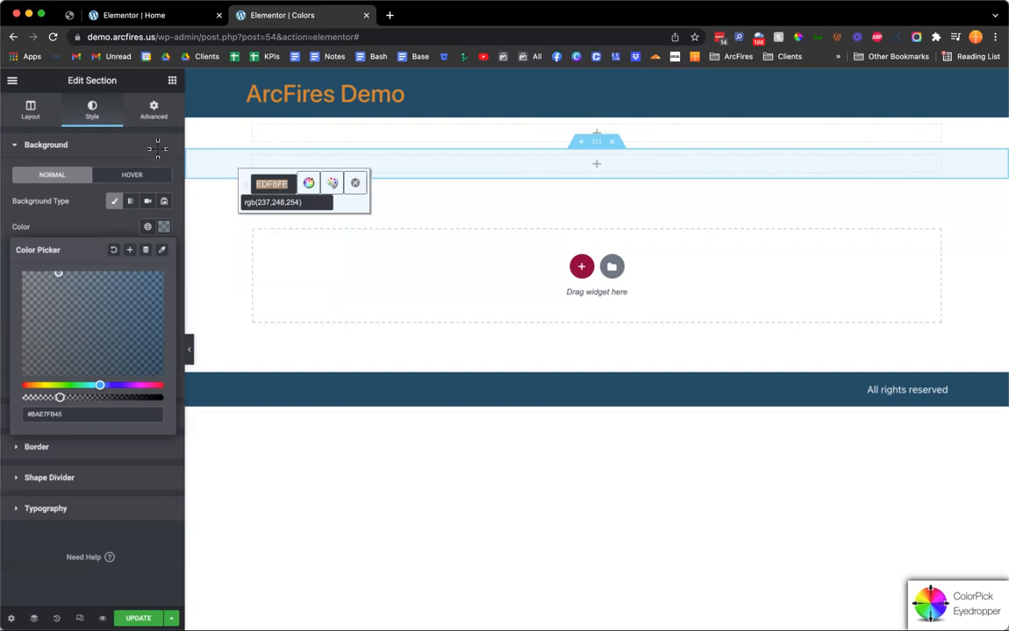
pyautogui.press('Escape')
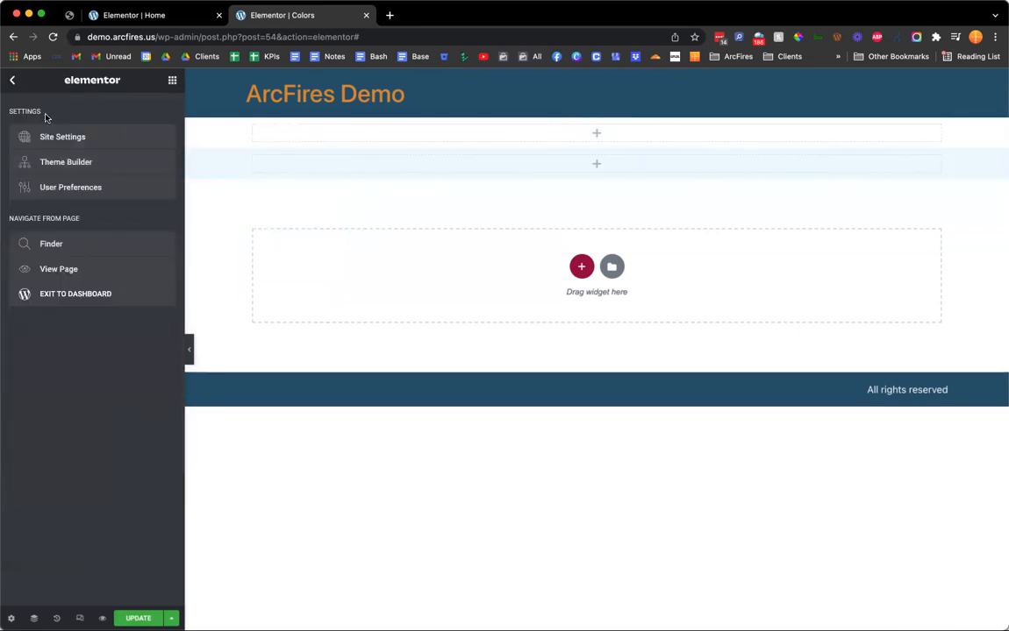
# - Restore the tinted section's background color to full opacity and change it to a medium blue
pyautogui.click(172, 79)
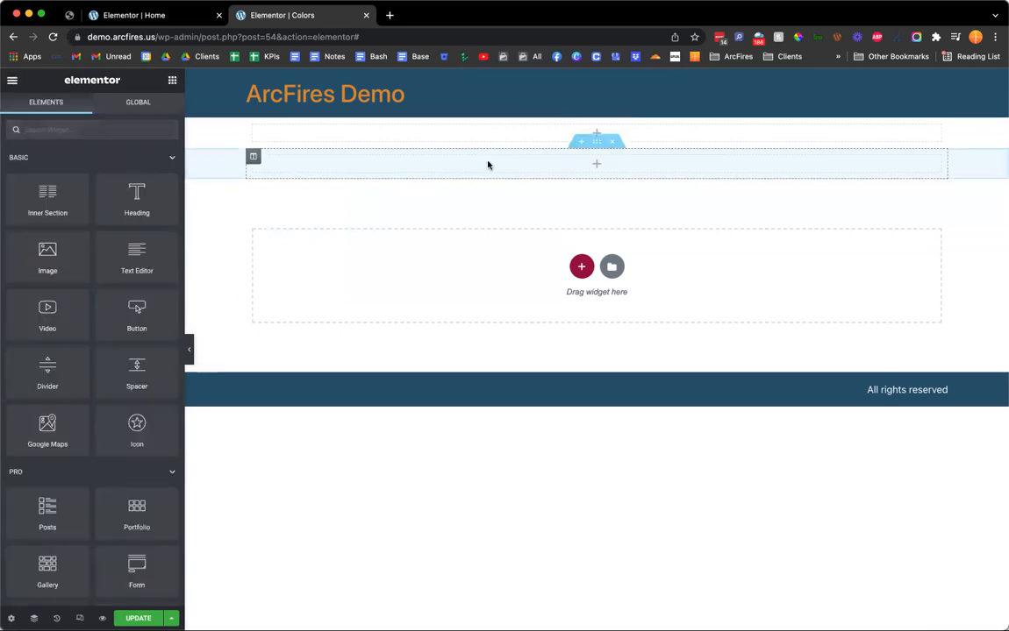
pyautogui.click(597, 143)
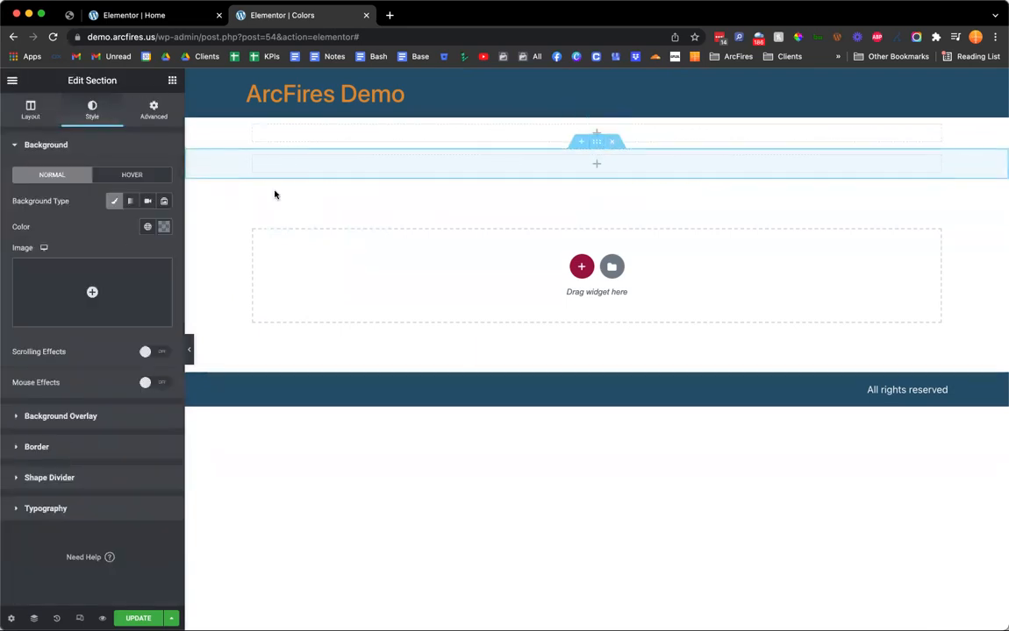
pyautogui.click(163, 226)
pyautogui.moveTo(57, 402); pyautogui.dragTo(173, 402)
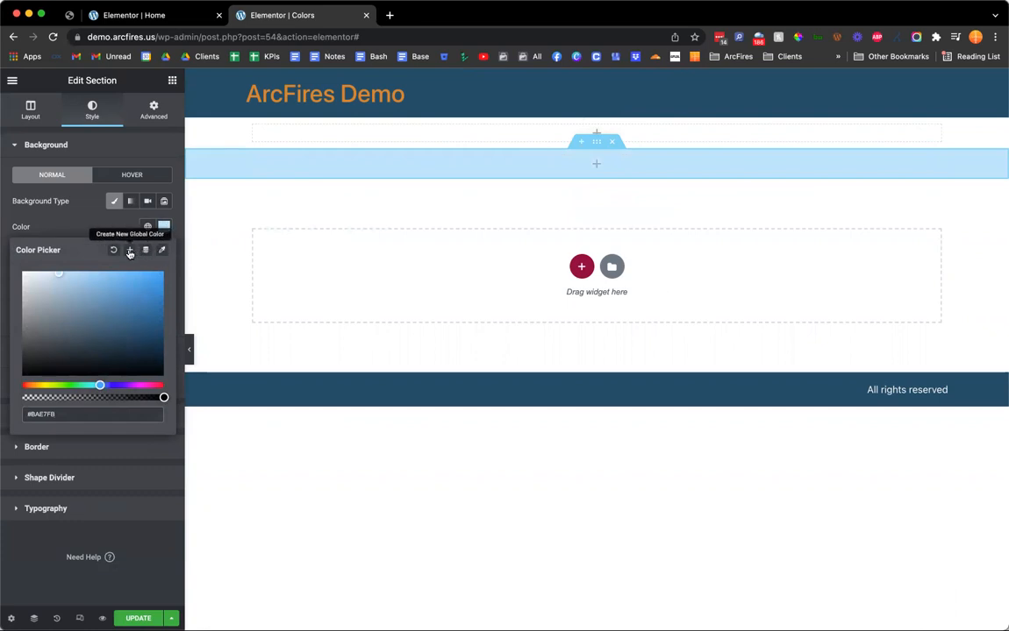
pyautogui.moveTo(97, 303)
pyautogui.mouseDown()
pyautogui.moveTo(124, 311)
pyautogui.moveTo(100, 280)
pyautogui.moveTo(94, 290)
pyautogui.mouseUp()
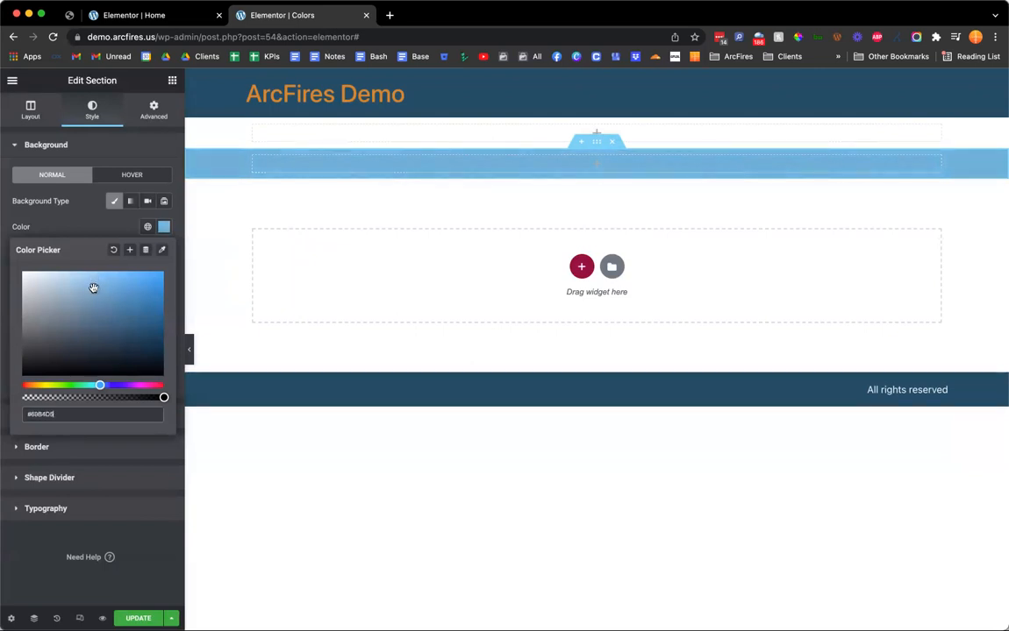
pyautogui.click(130, 251)
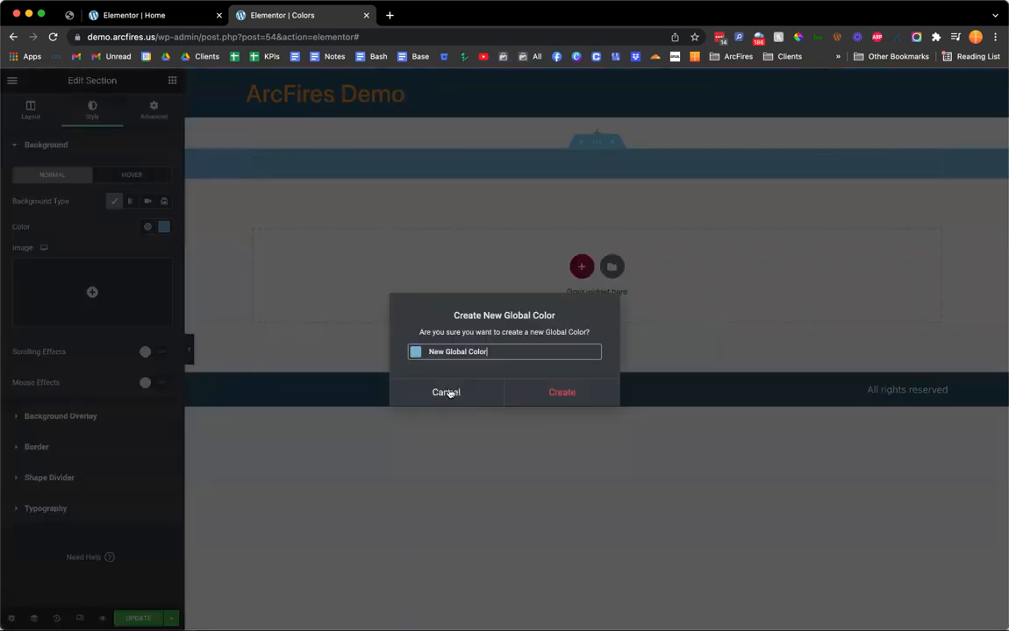
pyautogui.moveTo(516, 353); pyautogui.dragTo(425, 353)
pyautogui.click(447, 392)
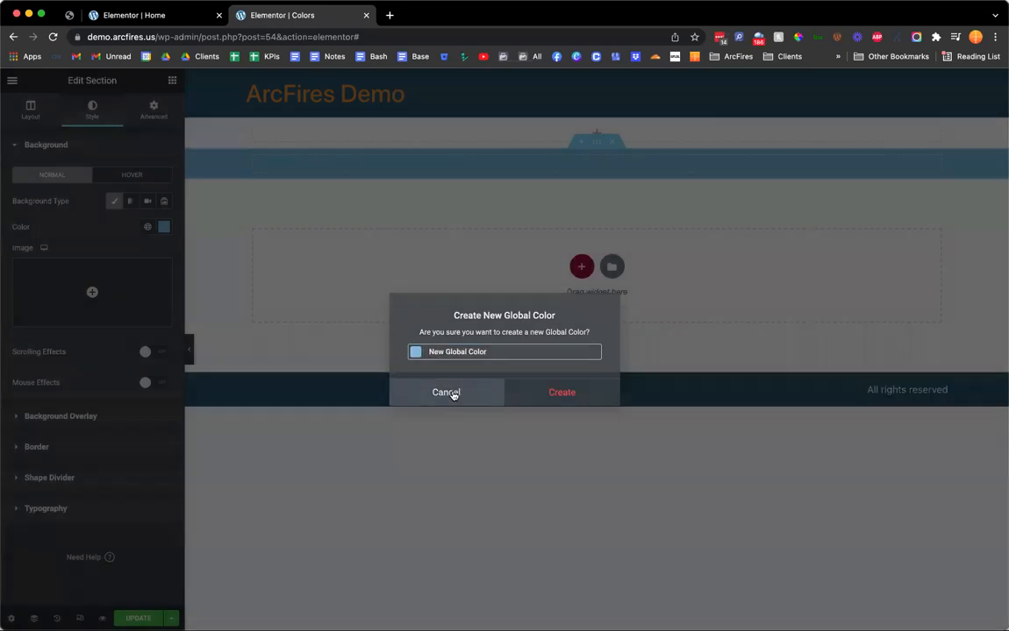
pyautogui.click(13, 80)
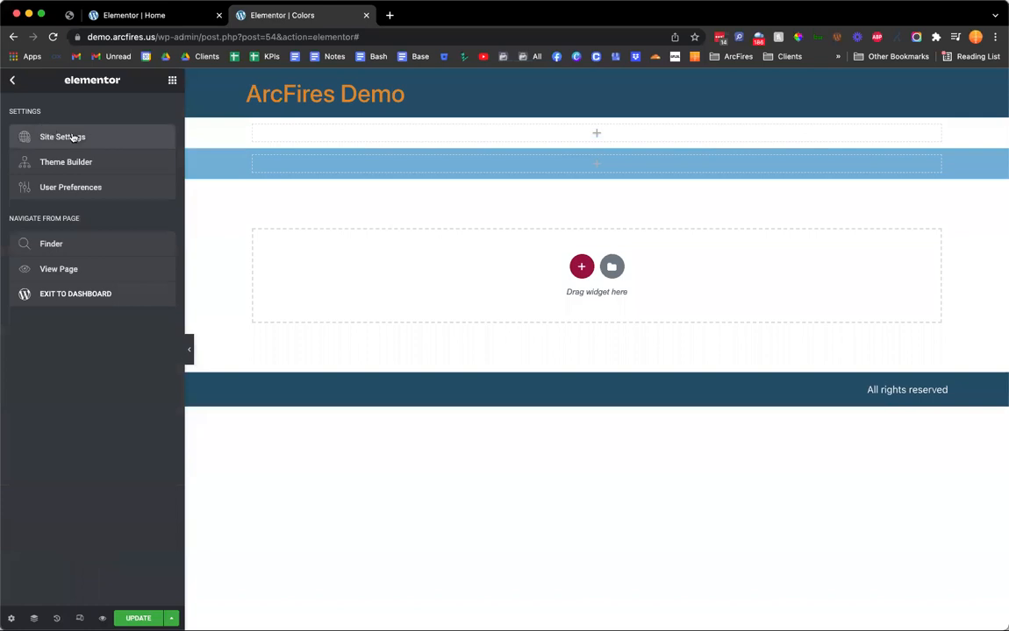
pyautogui.click(169, 83)
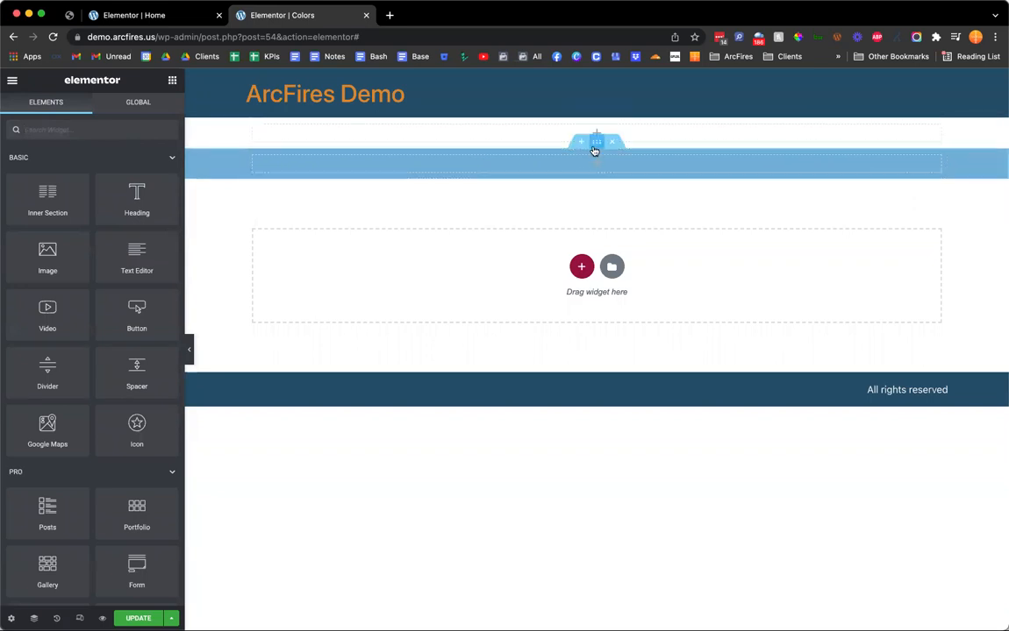
# - Add a Heading widget to the blue section and place a Button widget below it
pyautogui.click(596, 143)
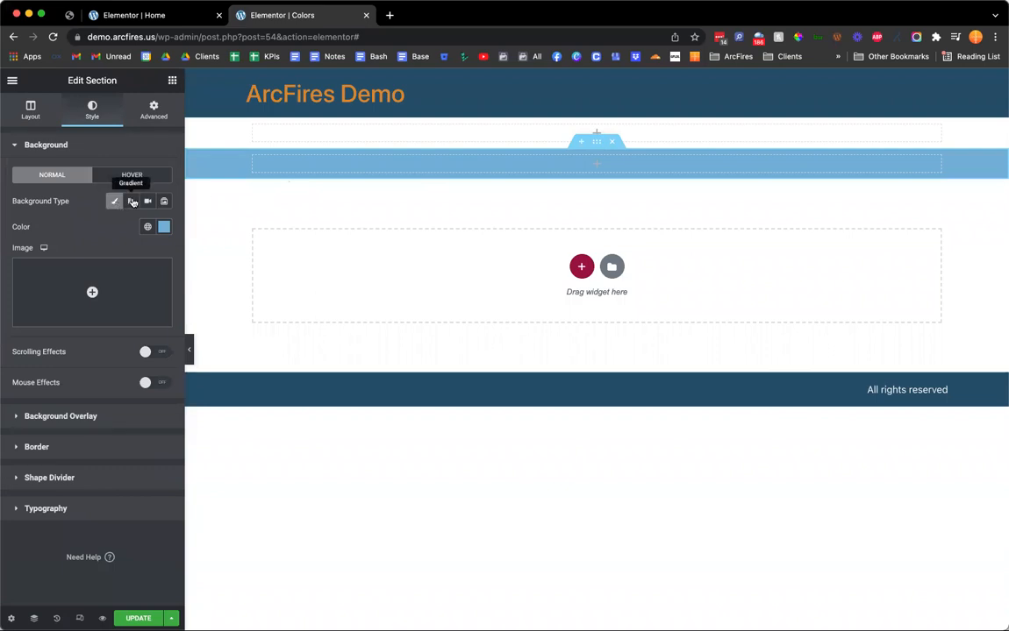
pyautogui.click(170, 80)
pyautogui.moveTo(138, 204); pyautogui.dragTo(313, 175)
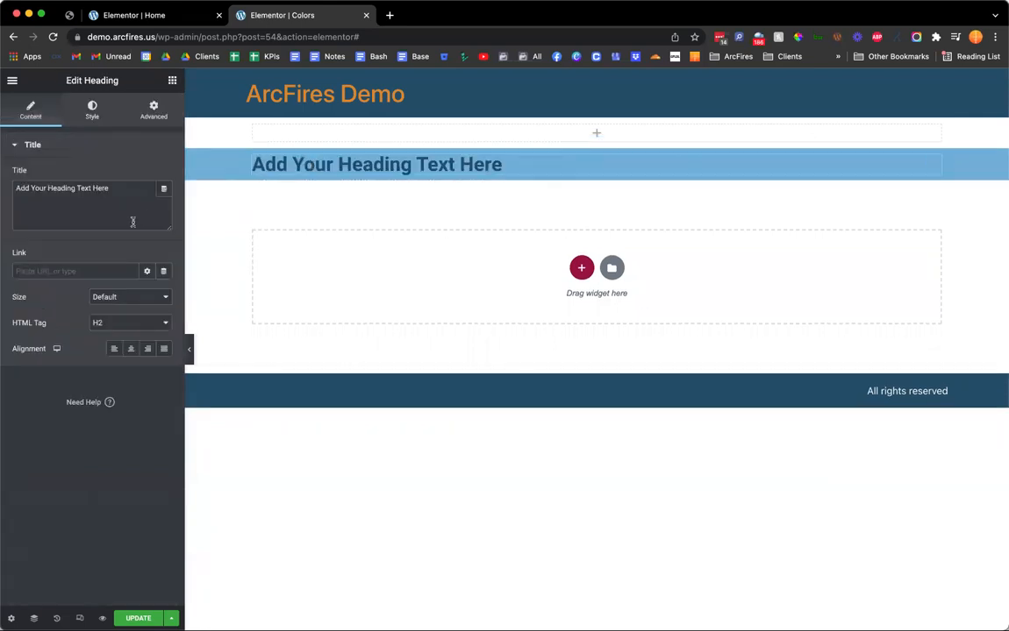
pyautogui.click(170, 80)
pyautogui.moveTo(272, 214); pyautogui.dragTo(309, 178)
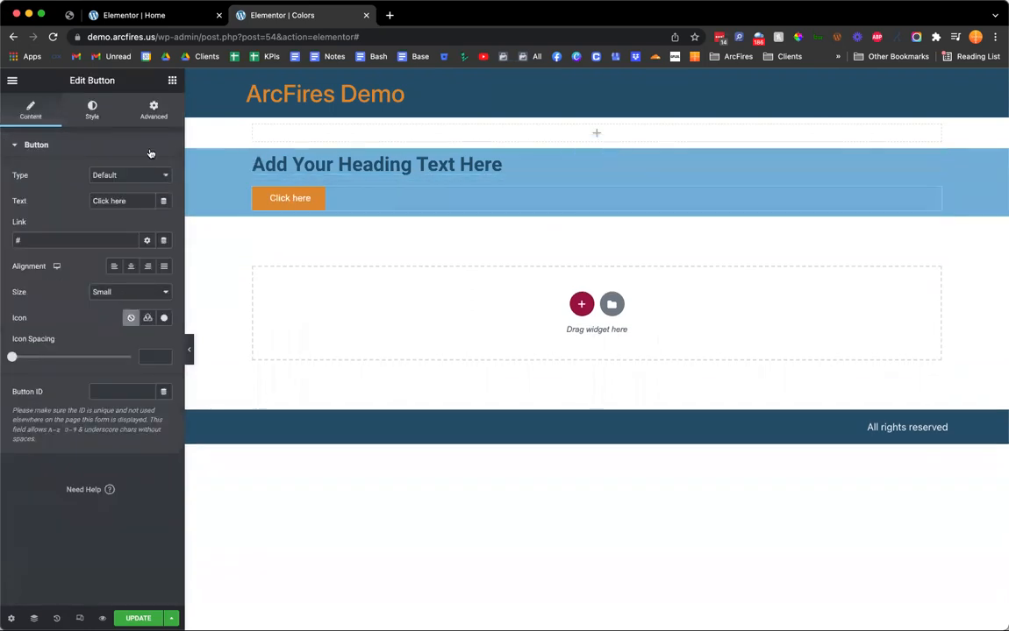
# - Add a second column to the blue section and place a Form widget in it
pyautogui.click(171, 82)
pyautogui.write('form')
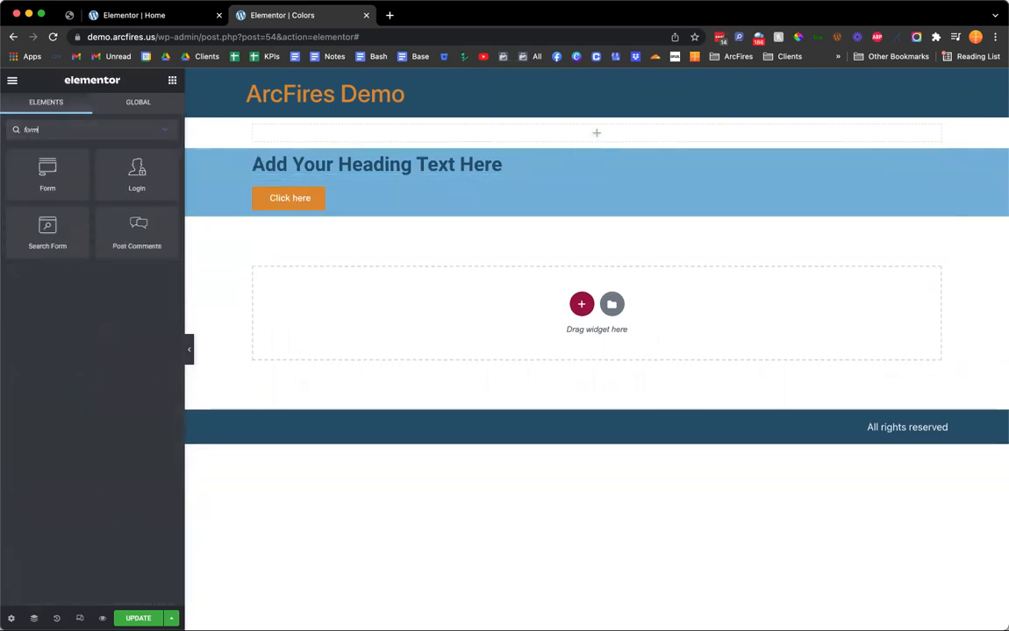
pyautogui.rightClick(257, 156)
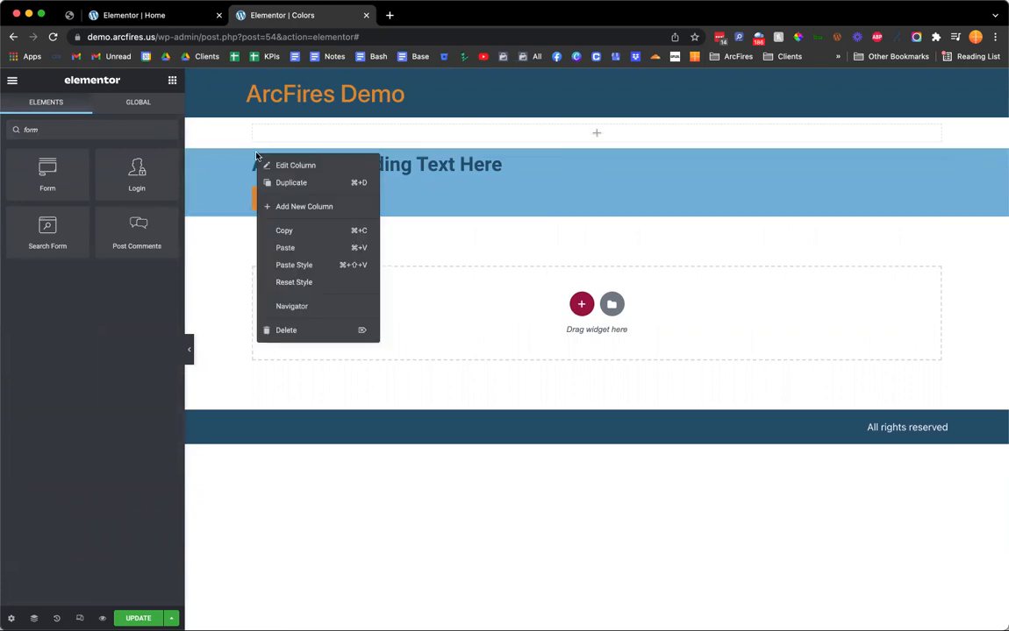
pyautogui.click(292, 206)
pyautogui.click(171, 82)
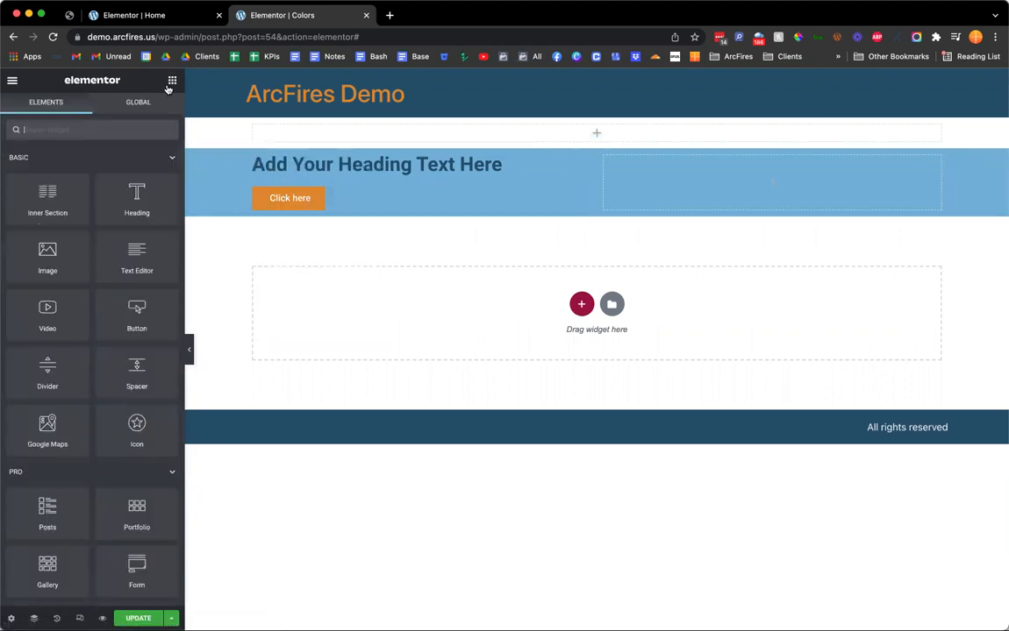
pyautogui.write('form')
pyautogui.moveTo(47, 173); pyautogui.dragTo(724, 189)
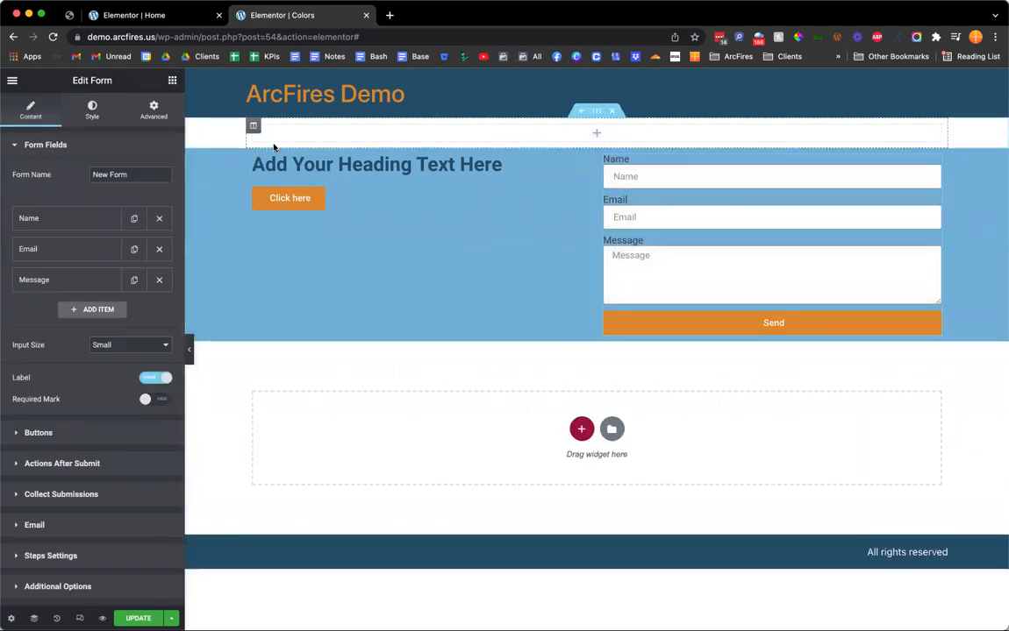
# - Insert an Icon widget between the heading and the button, and delete the empty section above the blue one
pyautogui.click(170, 80)
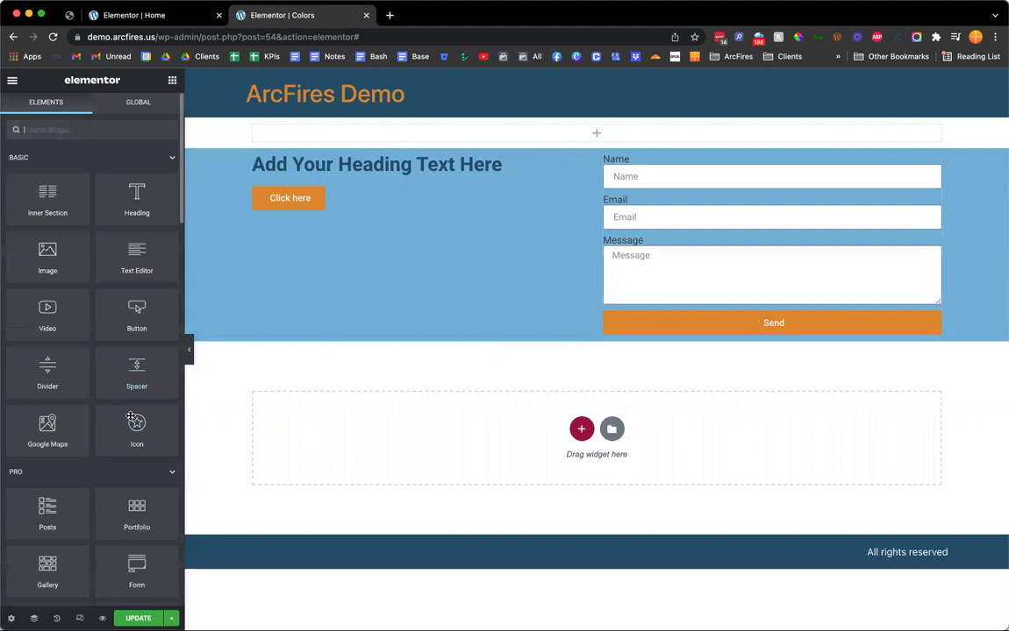
pyautogui.moveTo(137, 428); pyautogui.dragTo(299, 192)
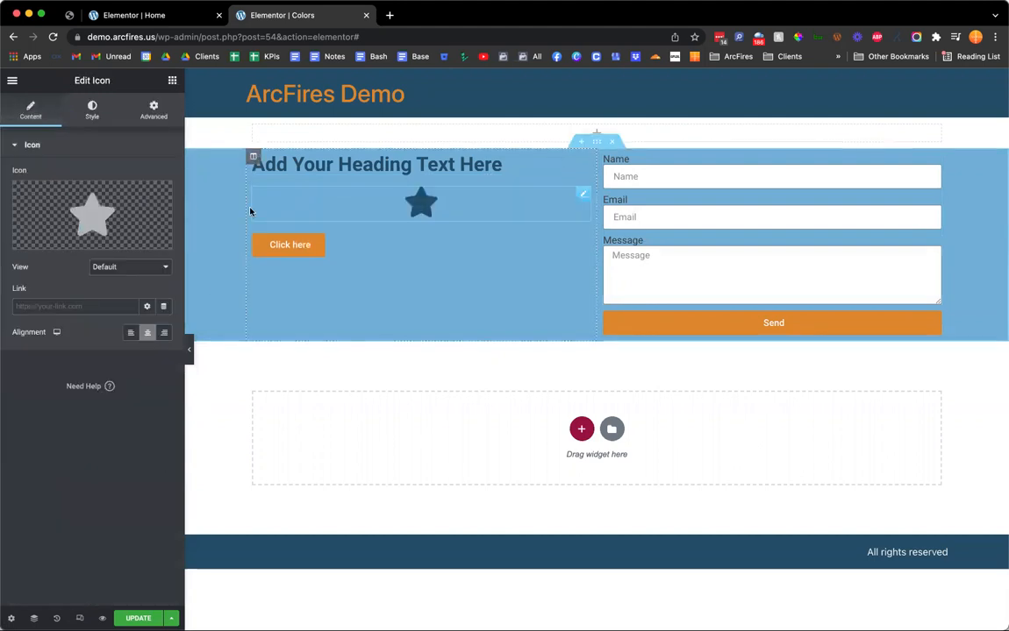
pyautogui.click(170, 80)
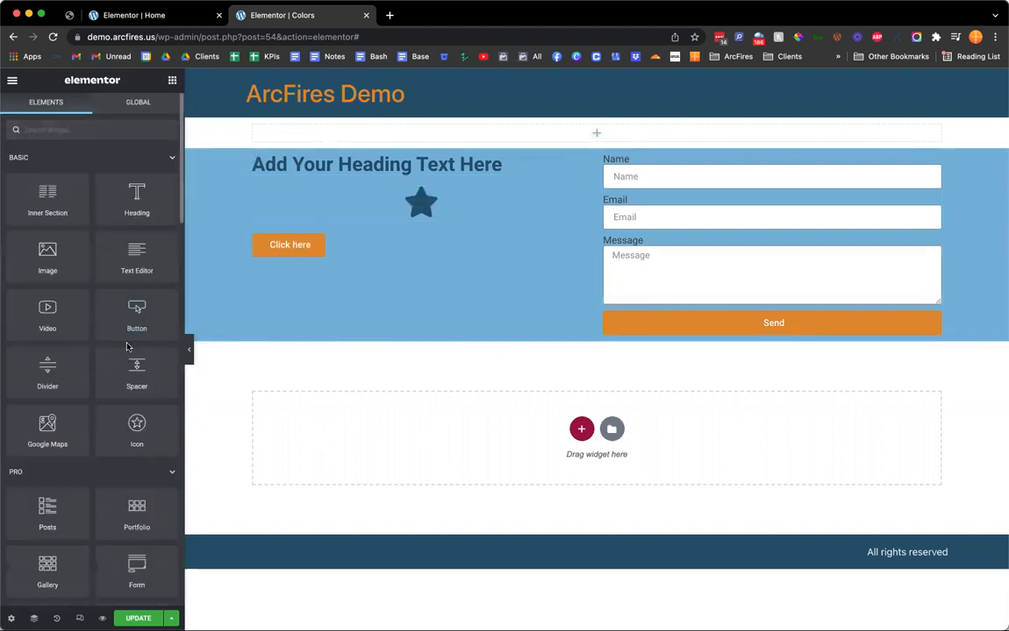
pyautogui.scroll(-2, 105, 404)
pyautogui.scroll(-5, 111, 429)
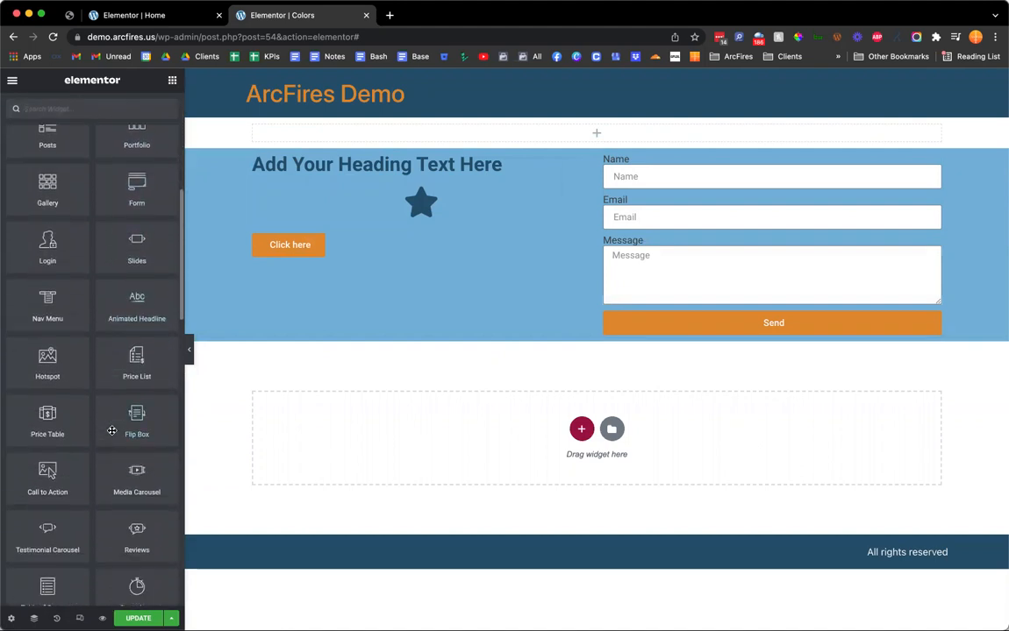
pyautogui.scroll(8, 112, 431)
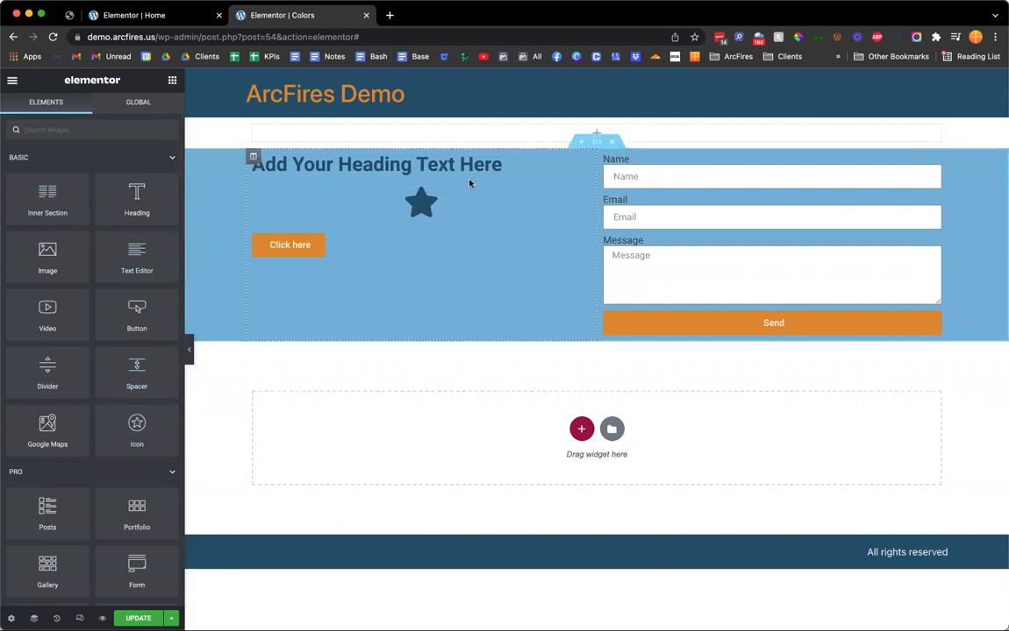
pyautogui.click(611, 111)
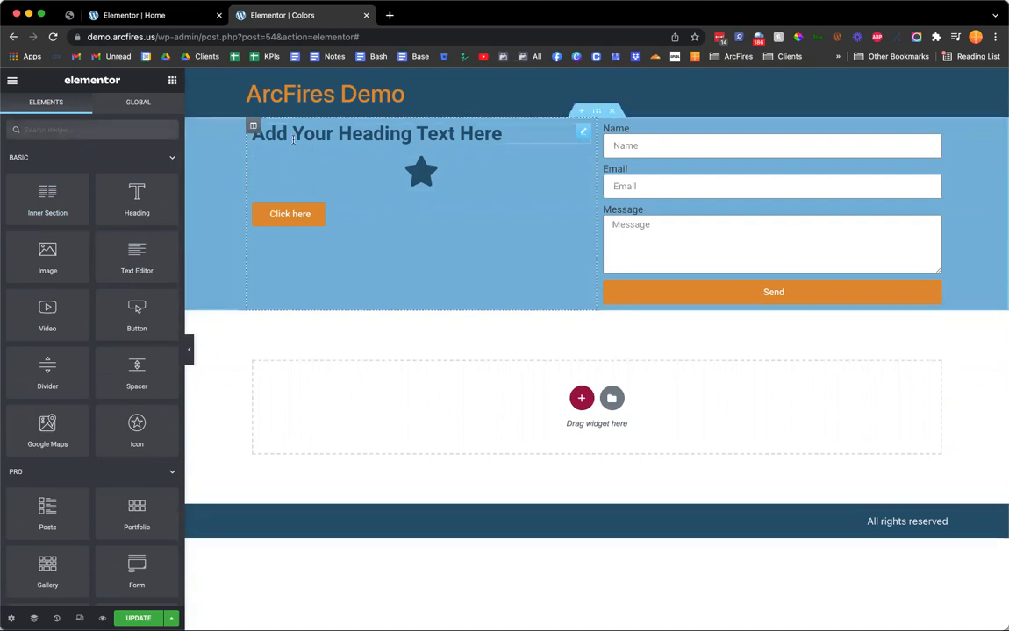
# - Change the section's background type to Gradient with the dark blue global color as the second color
pyautogui.click(239, 153)
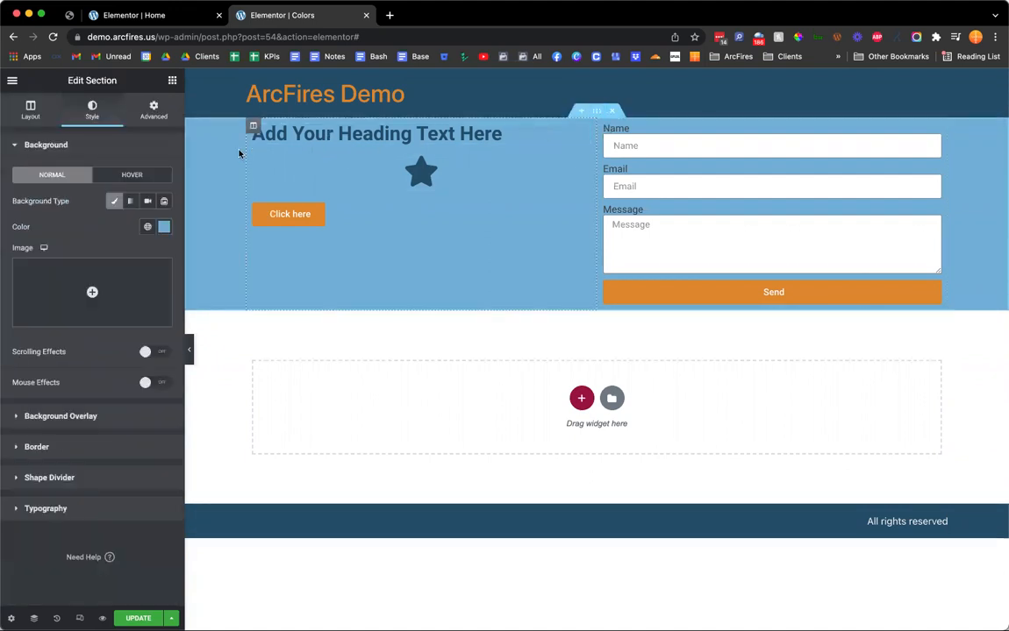
pyautogui.click(130, 201)
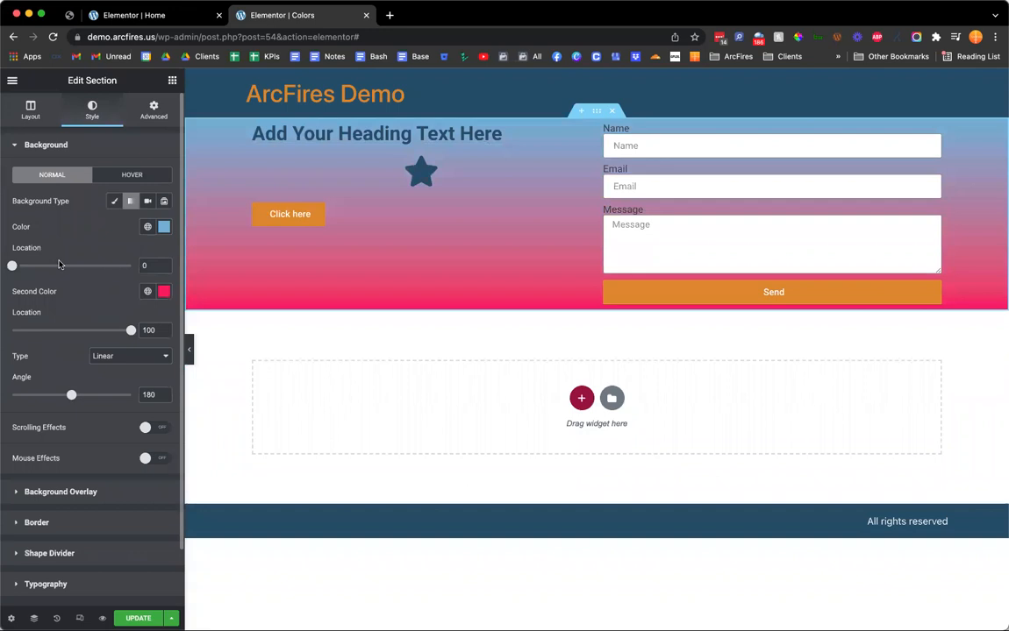
pyautogui.click(147, 291)
pyautogui.click(83, 354)
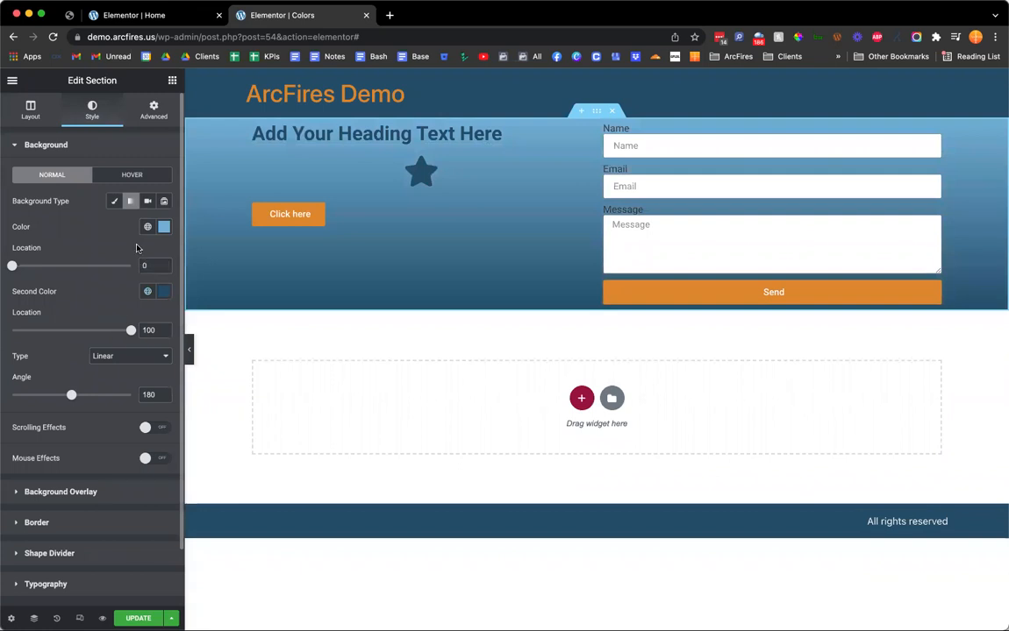
# - Try the gradient's first color location at 39 and 100 with the angle at 320, and reset the location to 0
pyautogui.moveTo(13, 266); pyautogui.dragTo(58, 265)
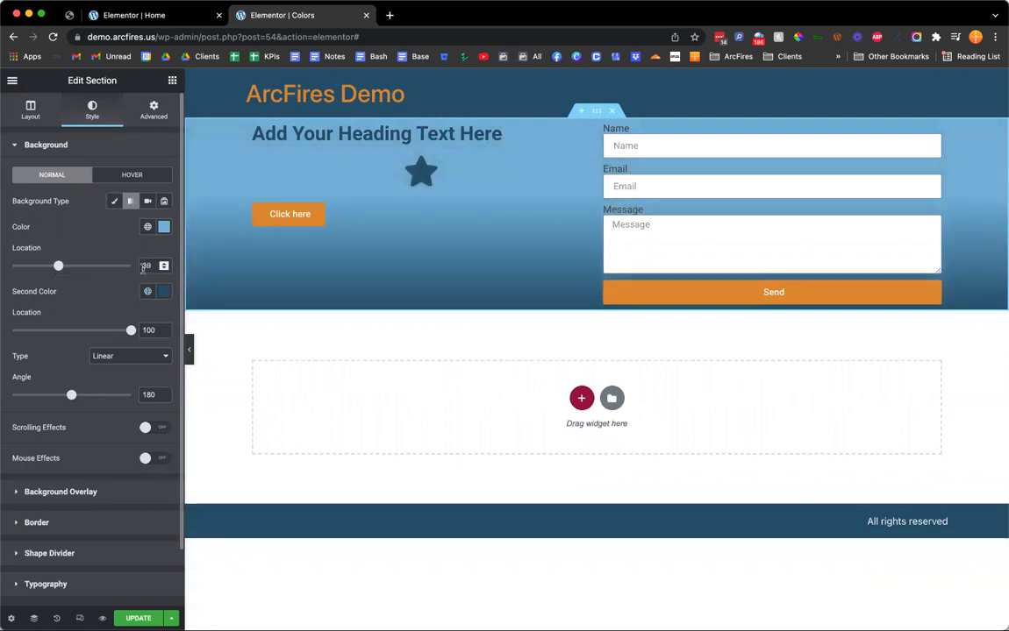
pyautogui.press('BackSpace')
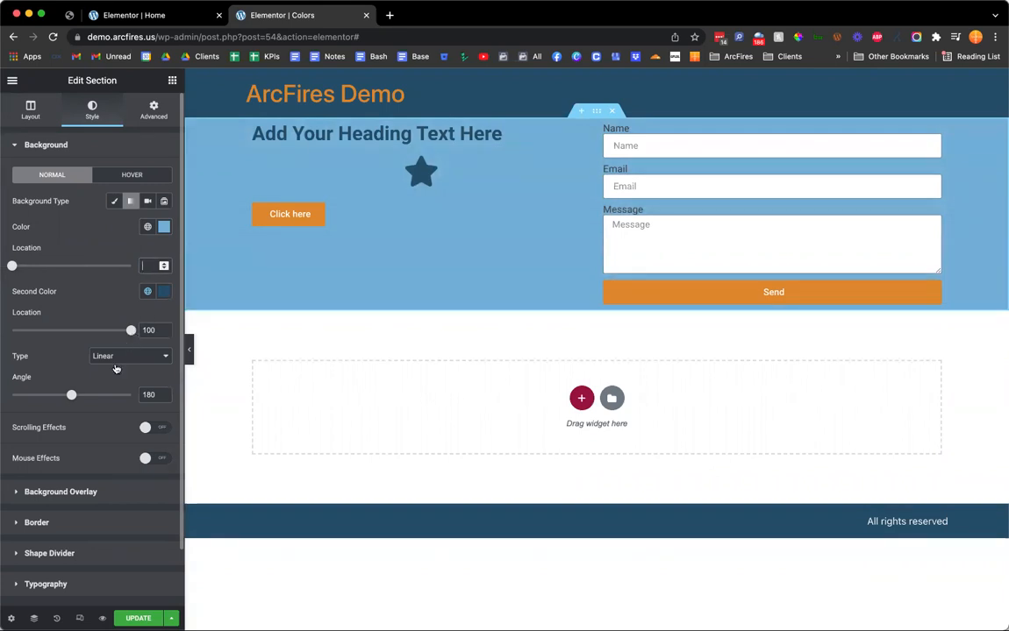
pyautogui.moveTo(72, 396); pyautogui.dragTo(117, 395)
pyautogui.write('1')
pyautogui.doubleClick(147, 267)
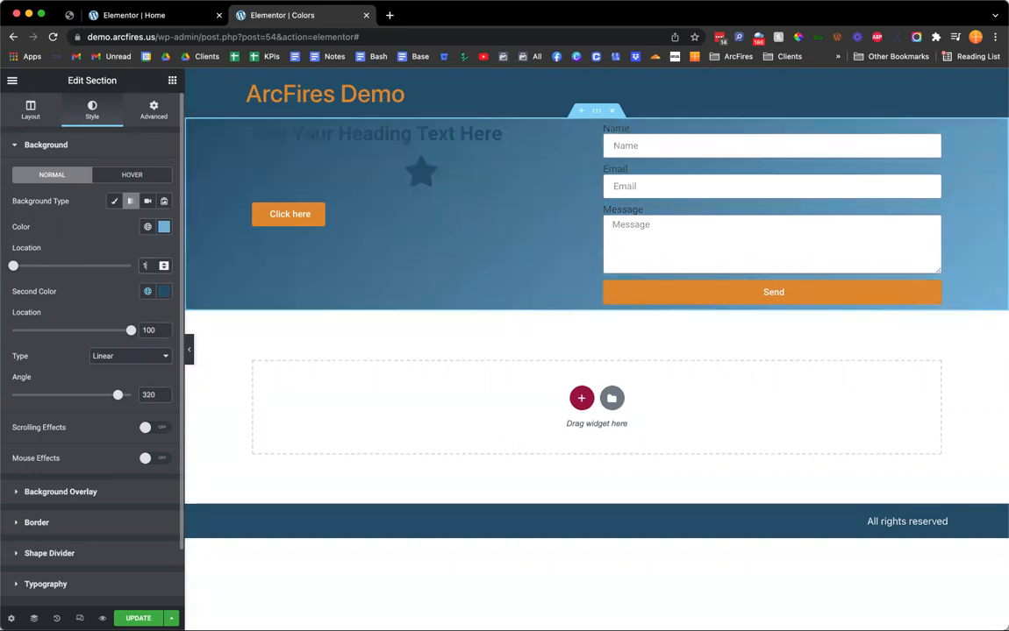
pyautogui.write('100')
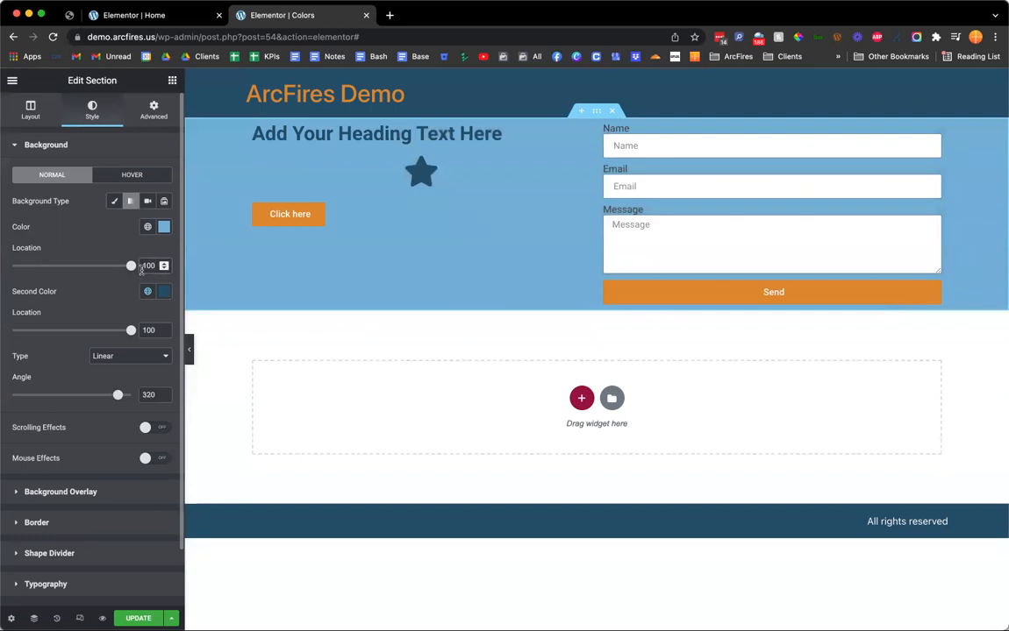
pyautogui.press('BackSpace')
pyautogui.write('0')
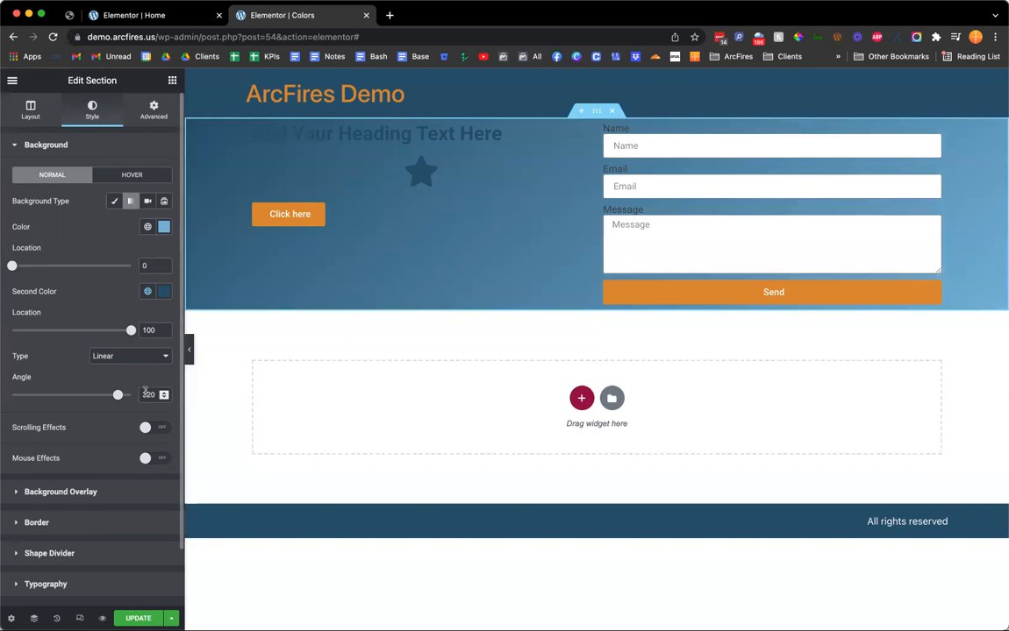
# - Set the gradient angle to 0, try the second color's location at 65, and return that location to 100
pyautogui.moveTo(118, 394); pyautogui.dragTo(12, 394)
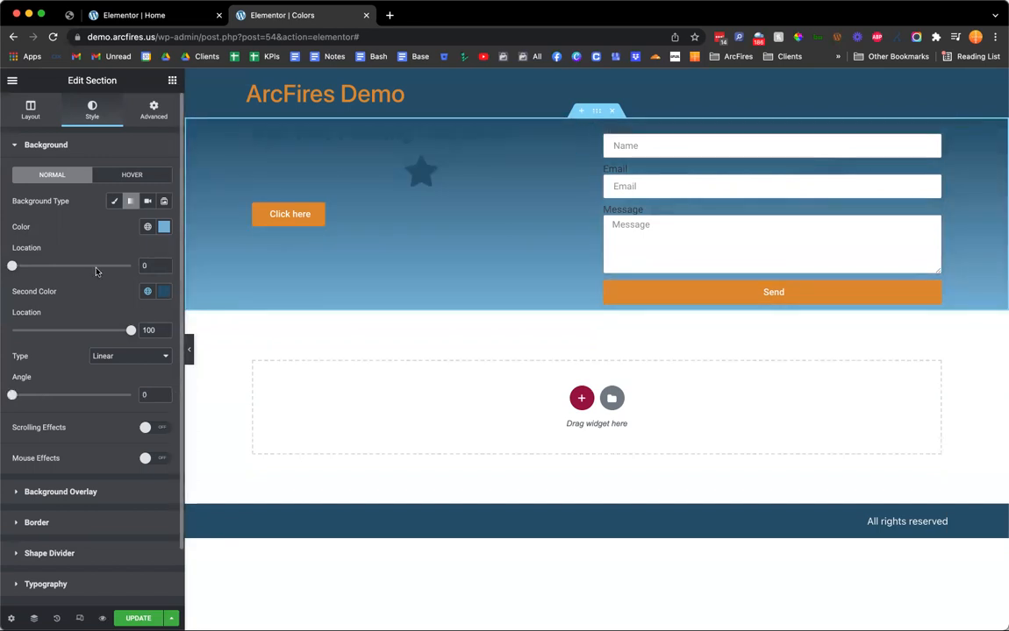
pyautogui.moveTo(12, 267)
pyautogui.mouseDown()
pyautogui.moveTo(45, 266)
pyautogui.moveTo(12, 266)
pyautogui.mouseUp()
pyautogui.moveTo(130, 330); pyautogui.dragTo(89, 335)
pyautogui.moveTo(12, 396)
pyautogui.mouseDown()
pyautogui.moveTo(207, 384)
pyautogui.moveTo(21, 406)
pyautogui.moveTo(10, 395)
pyautogui.mouseUp()
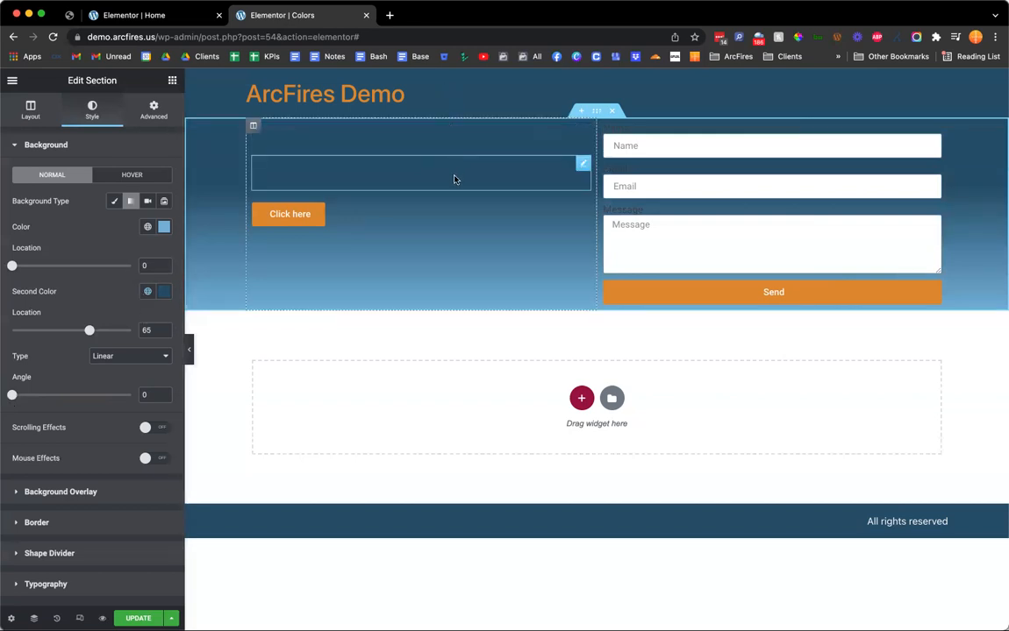
pyautogui.moveTo(89, 331); pyautogui.dragTo(132, 330)
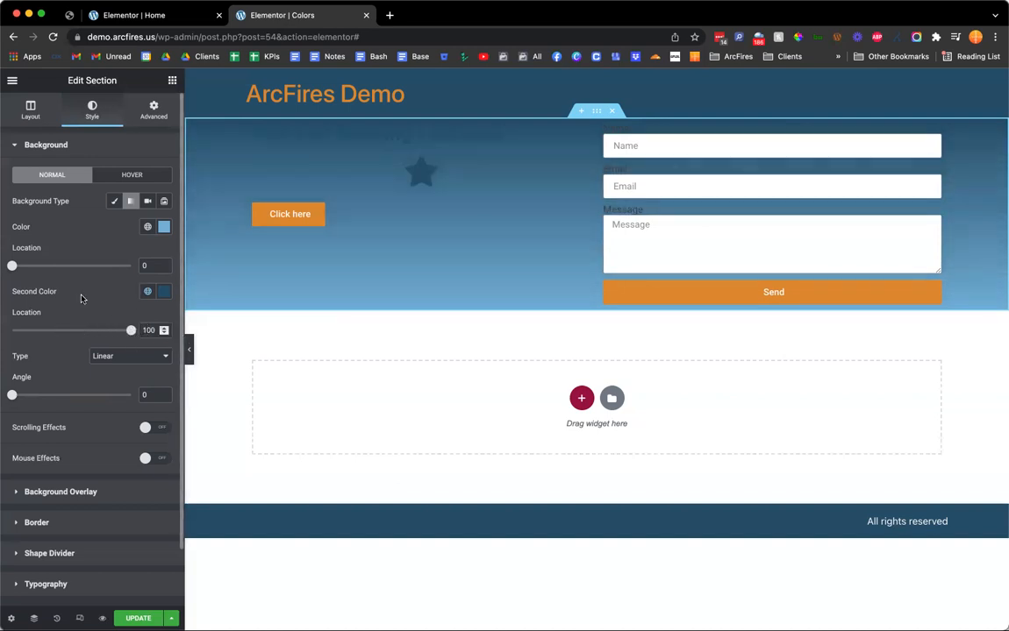
# - Try the gradient's first color location at 50 and the second at 70, and return them to 0 and 100
pyautogui.moveTo(22, 270); pyautogui.dragTo(72, 275)
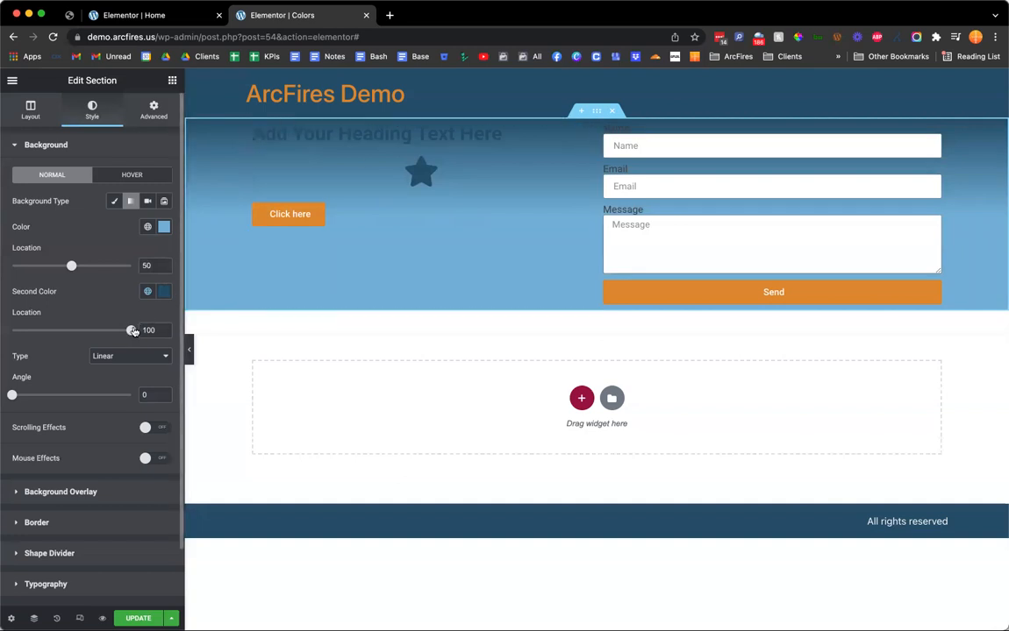
pyautogui.moveTo(132, 329); pyautogui.dragTo(97, 333)
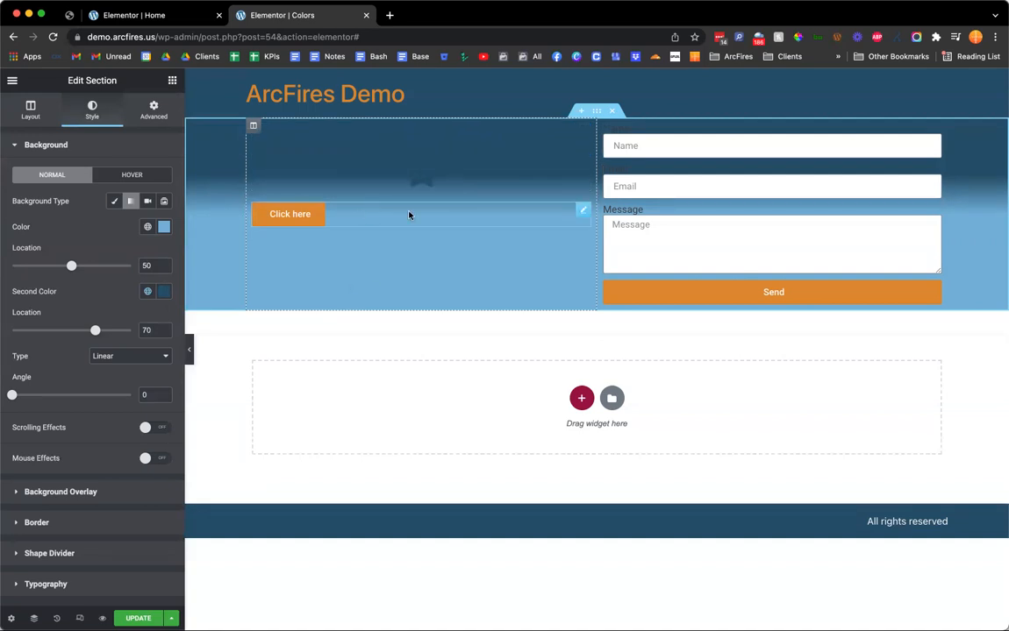
pyautogui.moveTo(74, 267); pyautogui.dragTo(11, 268)
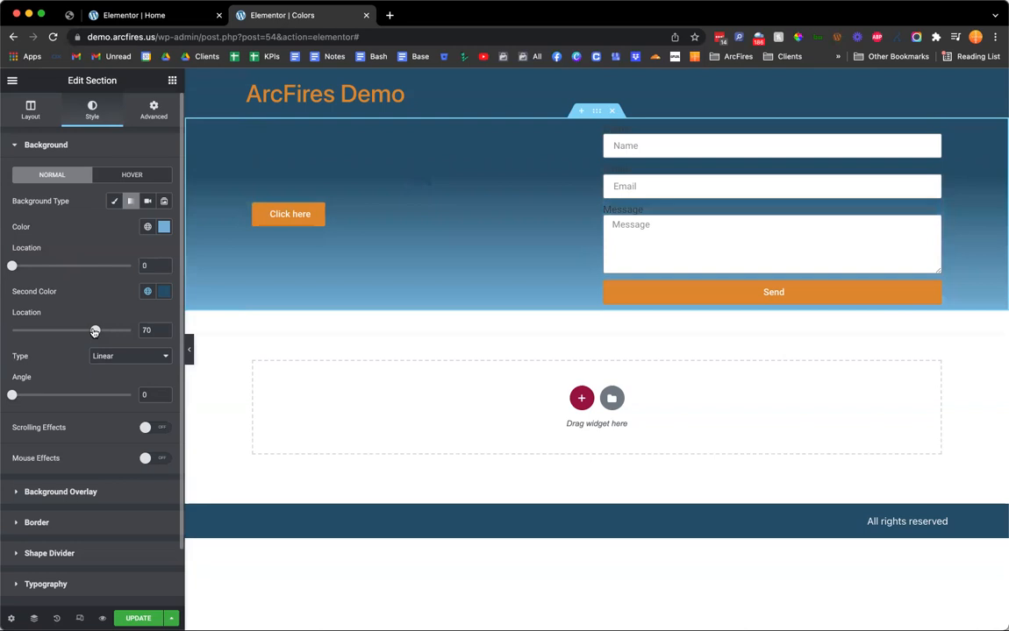
pyautogui.moveTo(95, 330); pyautogui.dragTo(138, 329)
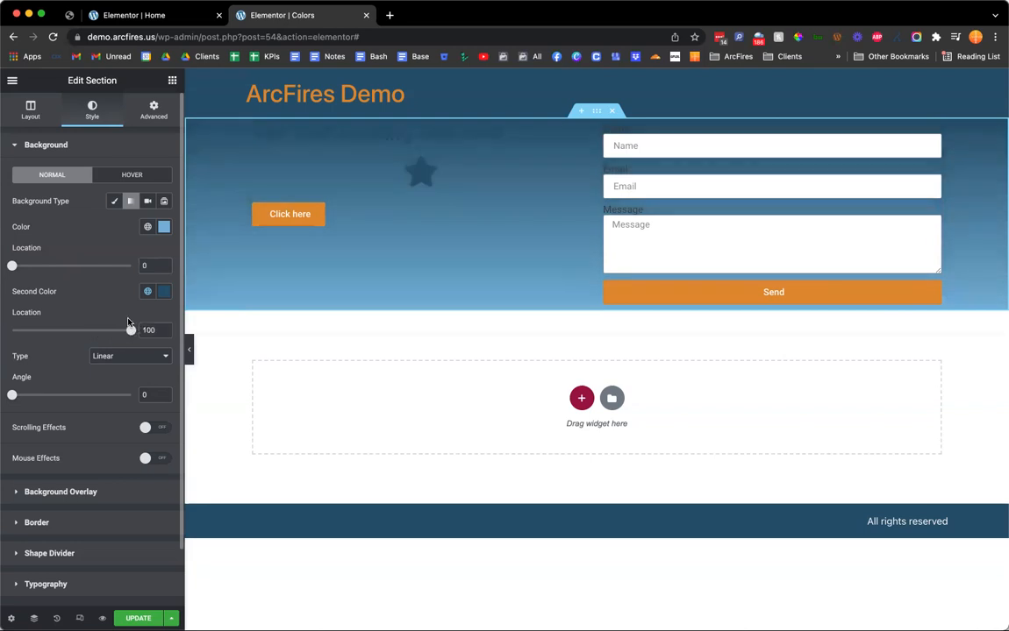
# - Set the angle of the section's background gradient to 180
pyautogui.moveTo(14, 267)
pyautogui.mouseDown()
pyautogui.moveTo(106, 277)
pyautogui.moveTo(8, 279)
pyautogui.mouseUp()
pyautogui.moveTo(17, 398); pyautogui.dragTo(72, 398)
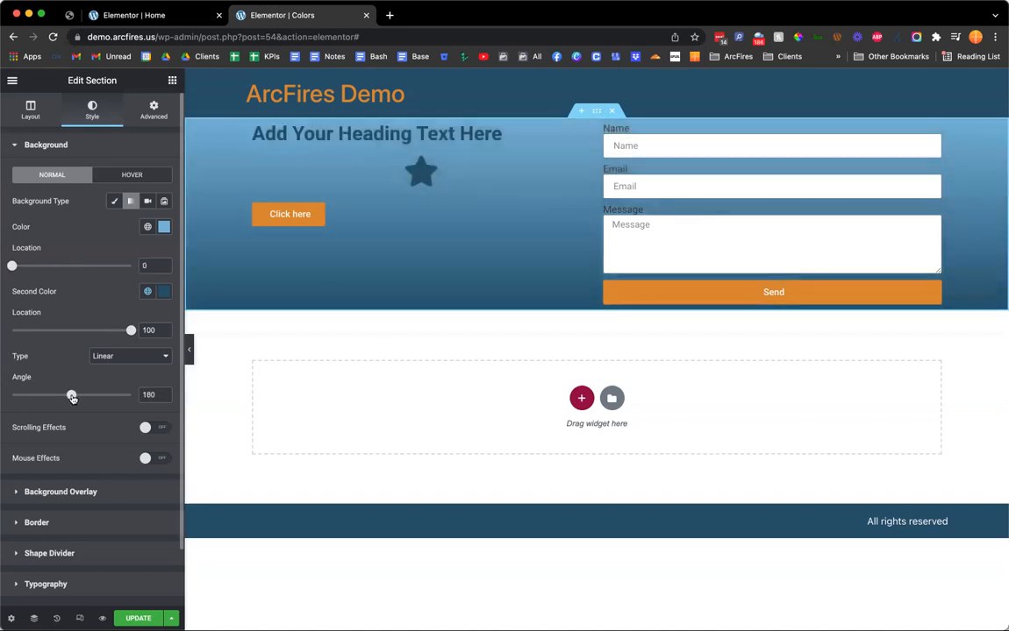
# - Try the gradient's second color with reduced opacity as #1D506699, and restore it to fully opaque #1D5066
pyautogui.click(158, 292)
pyautogui.moveTo(160, 461); pyautogui.dragTo(106, 462)
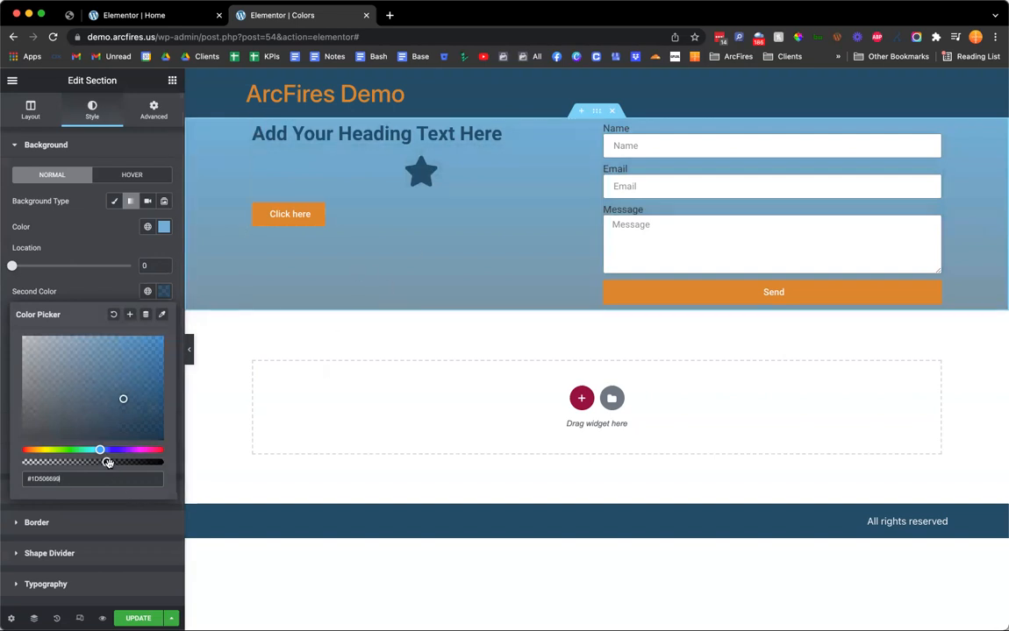
pyautogui.moveTo(107, 462); pyautogui.dragTo(187, 472)
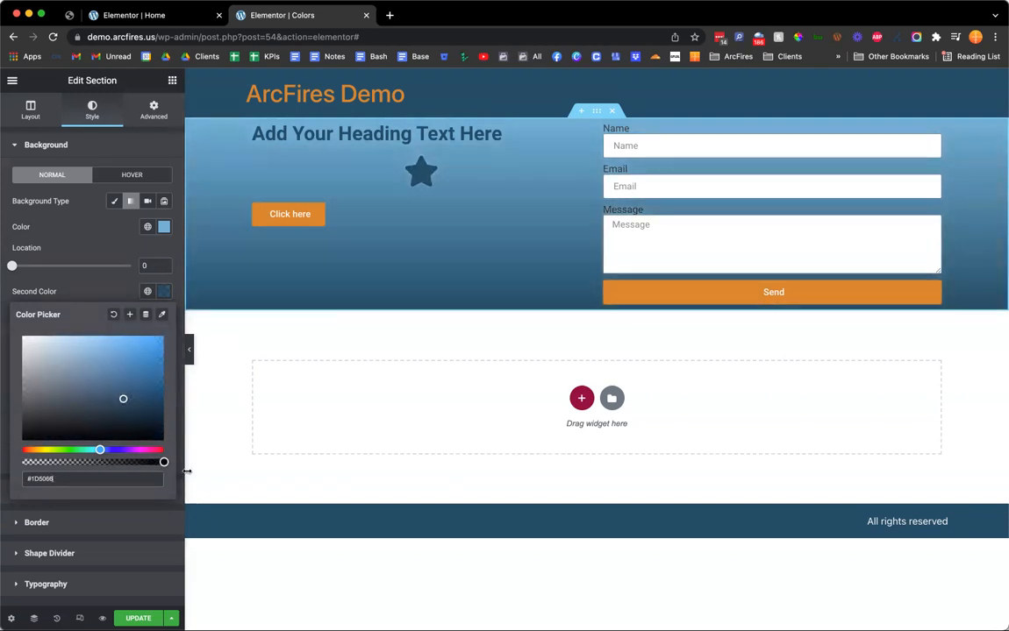
pyautogui.click(120, 294)
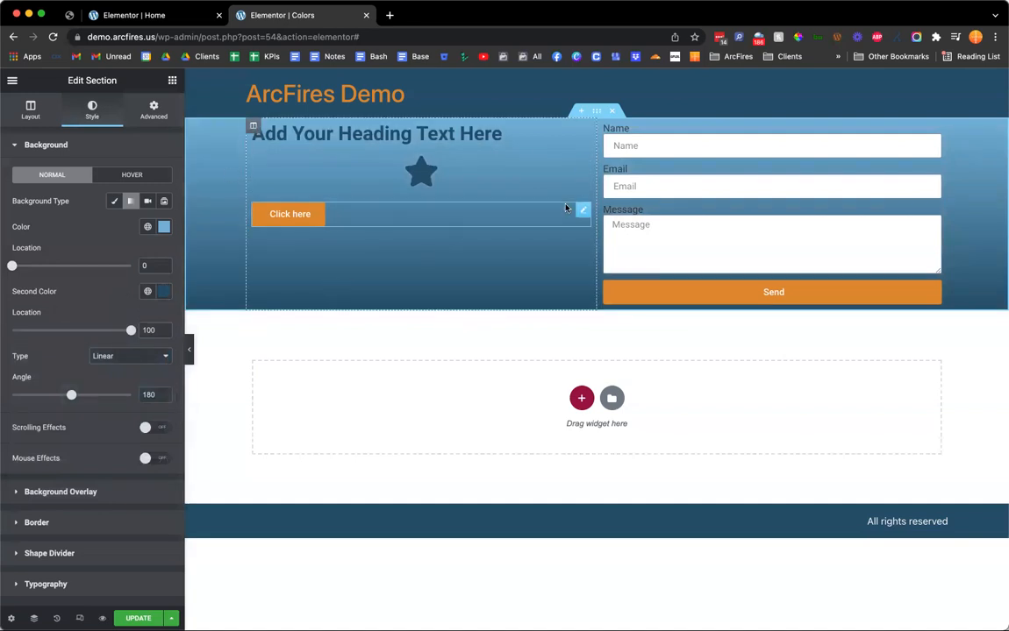
# - Try a 3 em margin on the section, clear it, and give the section 3 em padding on all sides instead
pyautogui.click(154, 114)
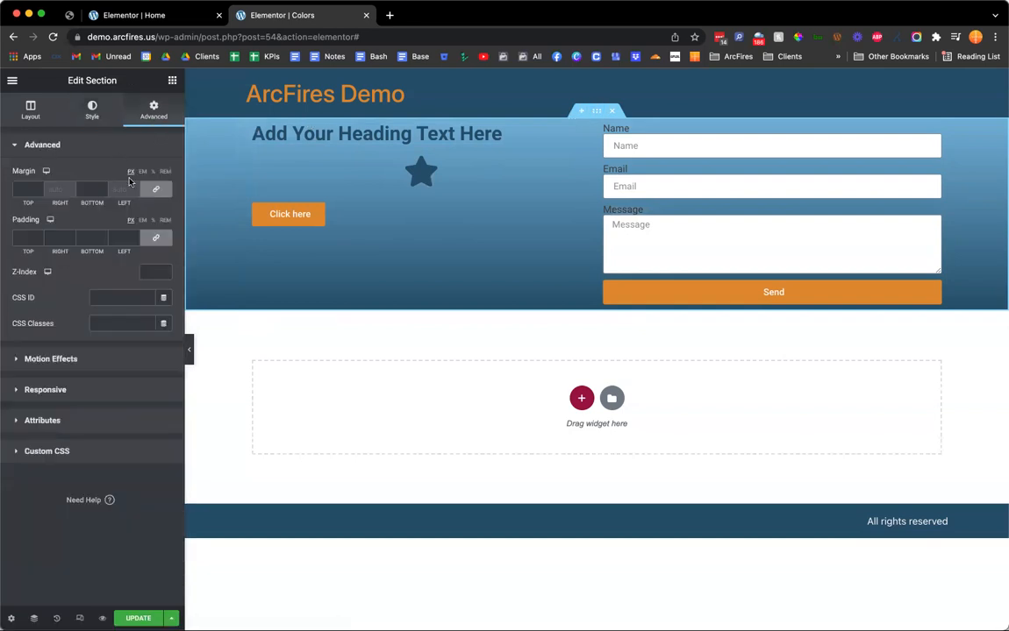
pyautogui.click(141, 172)
pyautogui.click(86, 190)
pyautogui.write('3')
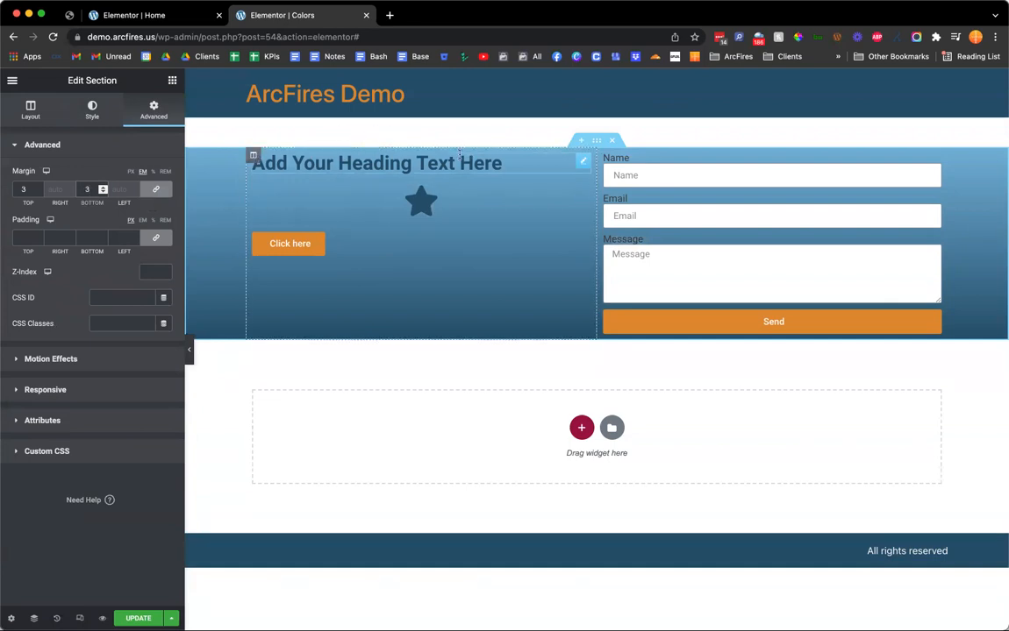
pyautogui.press('BackSpace')
pyautogui.click(142, 221)
pyautogui.click(121, 238)
pyautogui.write('3')
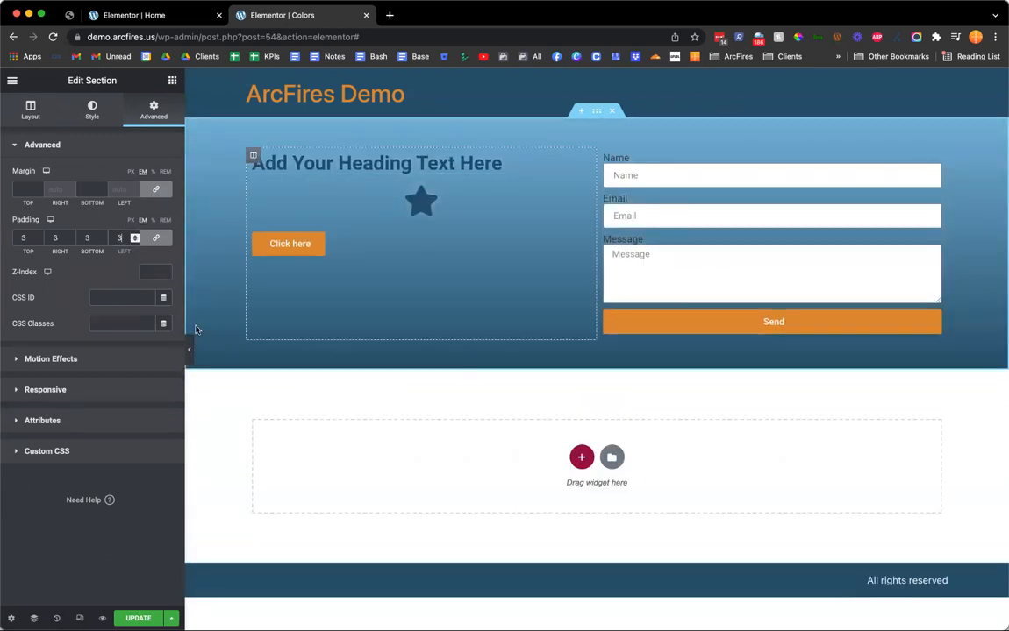
# - Try larger section padding of 6 and 9 em, and set it to 5 em on all sides
pyautogui.press('BackSpace')
pyautogui.write('6')
pyautogui.press('BackSpace')
pyautogui.write('9')
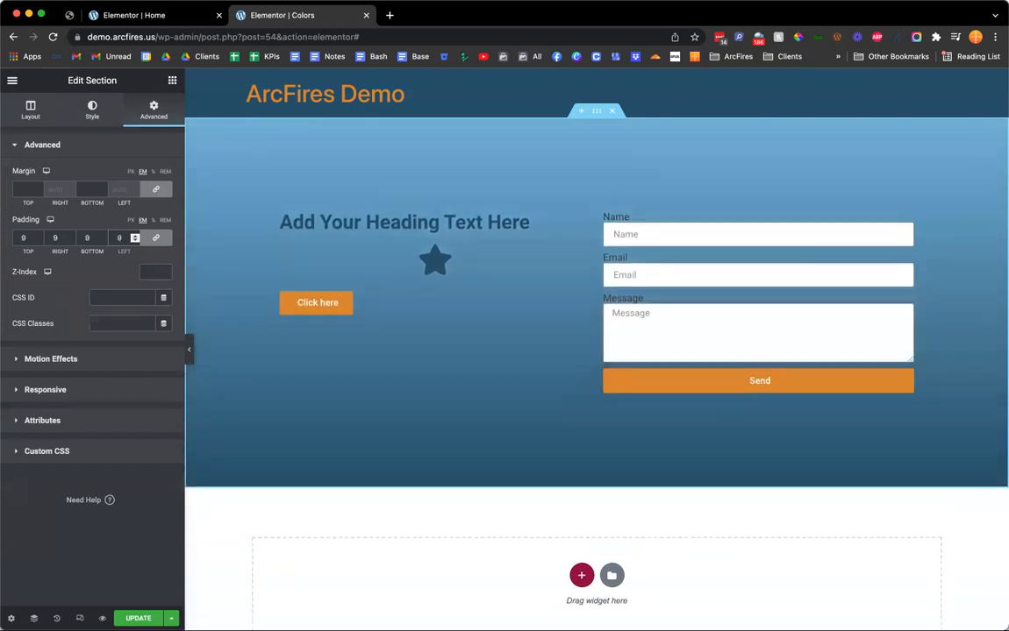
pyautogui.press('BackSpace')
pyautogui.write('5')
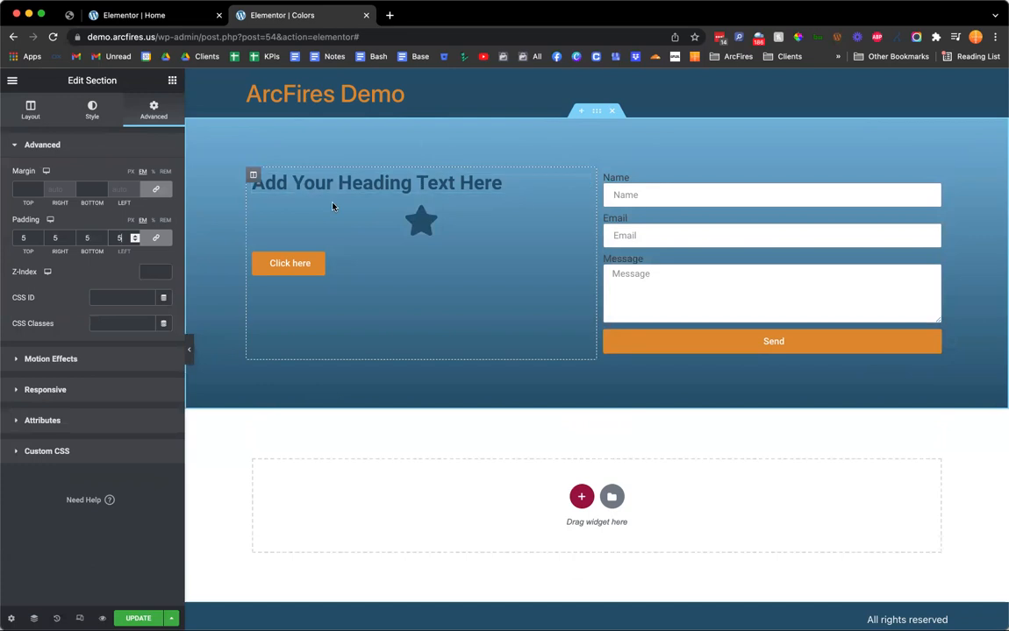
# - Set the text color of the section's heading to the White global color
pyautogui.click(377, 183)
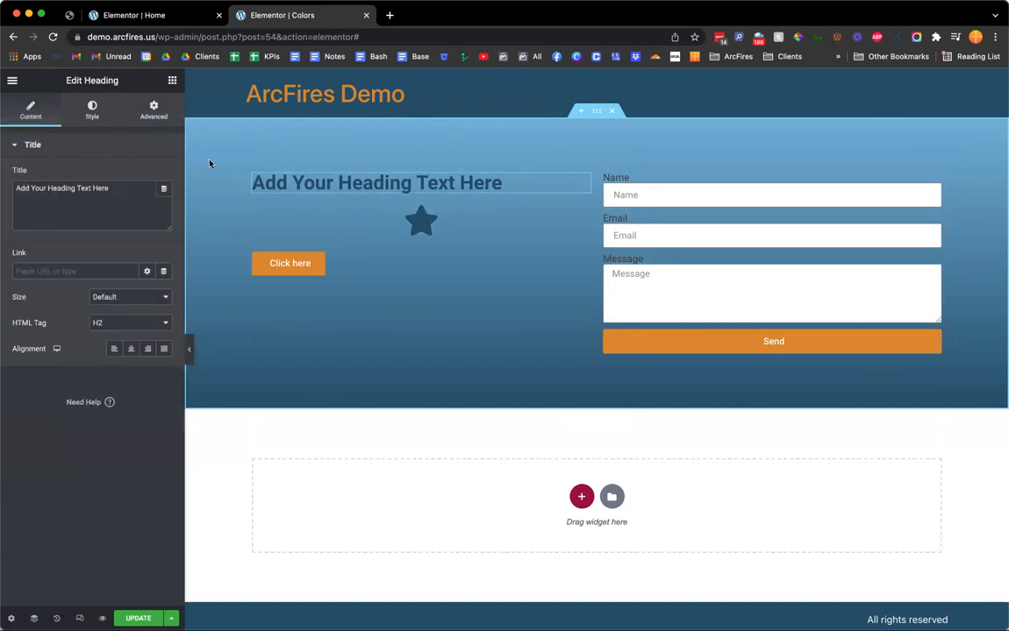
pyautogui.click(93, 115)
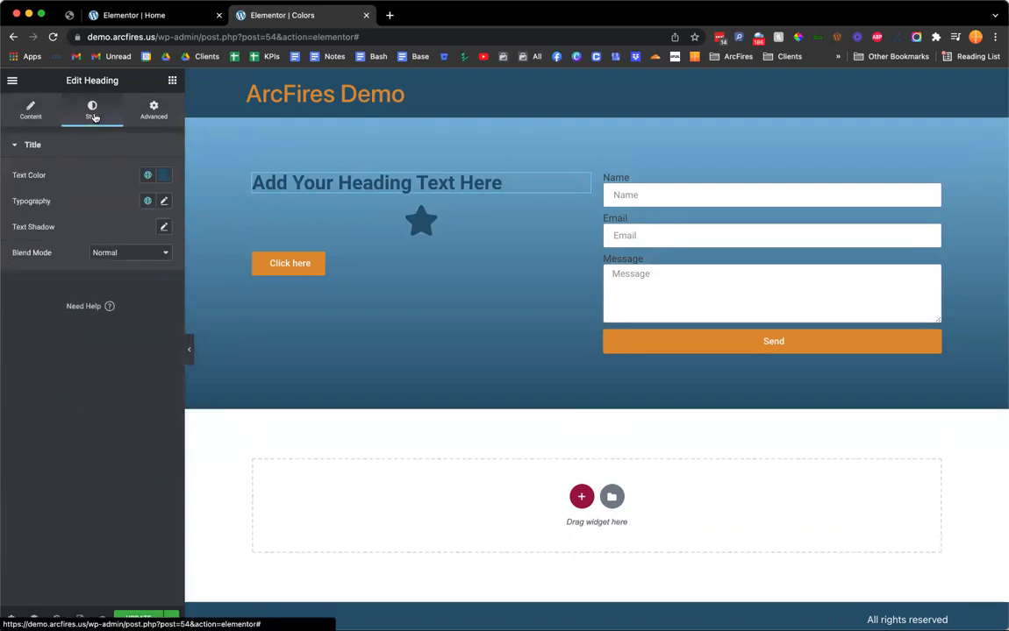
pyautogui.click(147, 175)
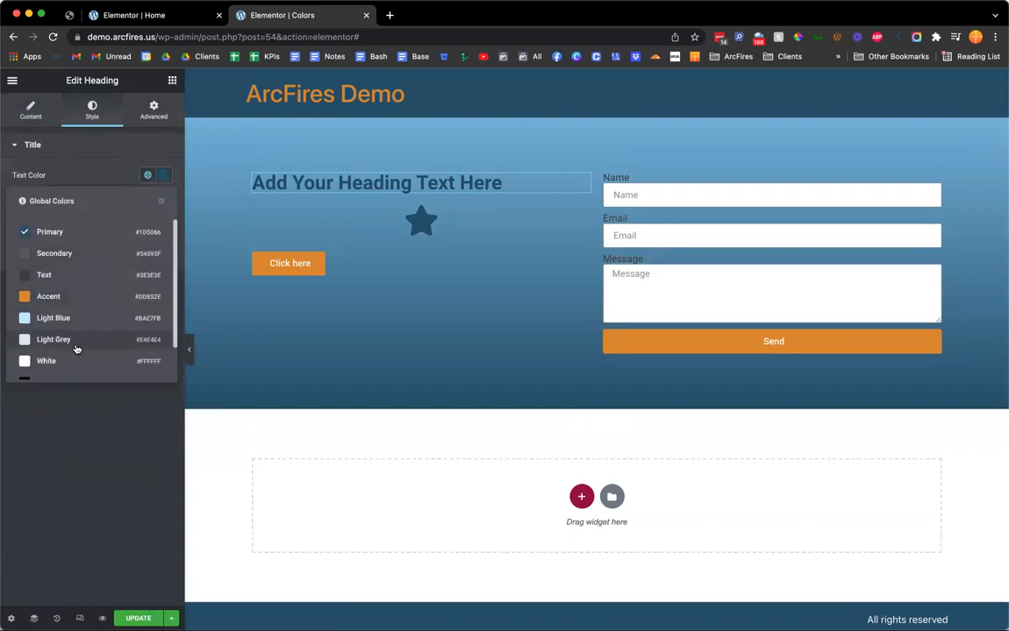
pyautogui.click(76, 358)
# - Set the star icon's primary color to the Accent global color and its hover color to White
pyautogui.click(372, 223)
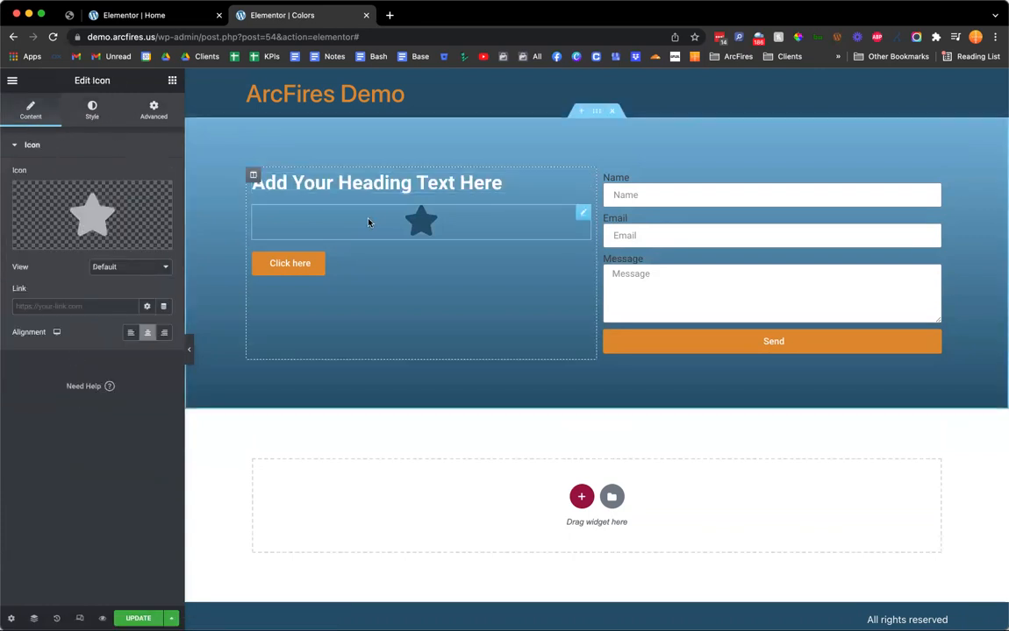
pyautogui.click(96, 115)
pyautogui.click(147, 201)
pyautogui.click(85, 321)
pyautogui.click(130, 175)
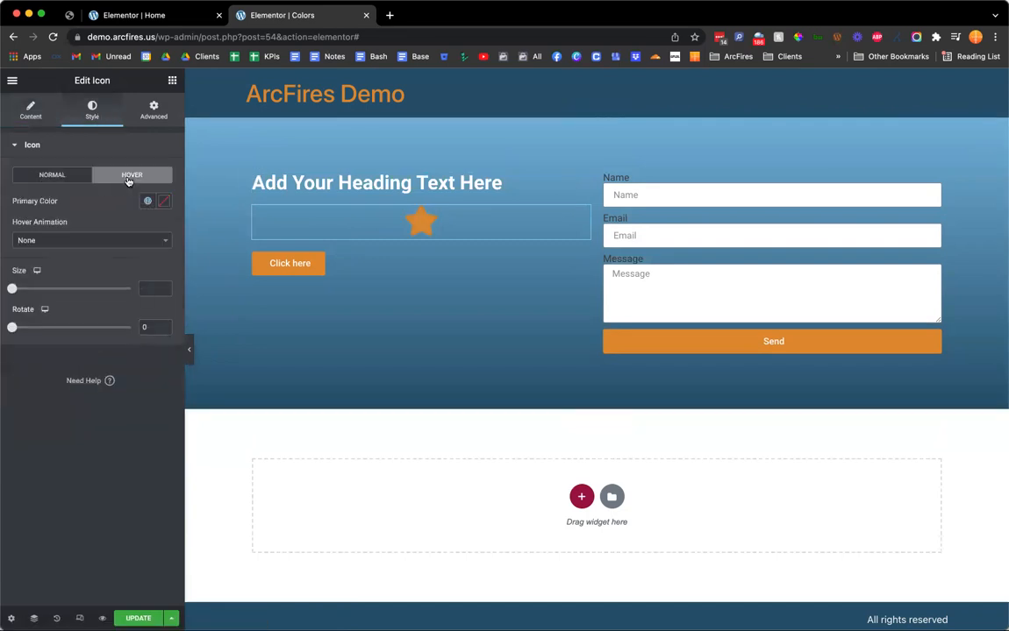
pyautogui.click(147, 201)
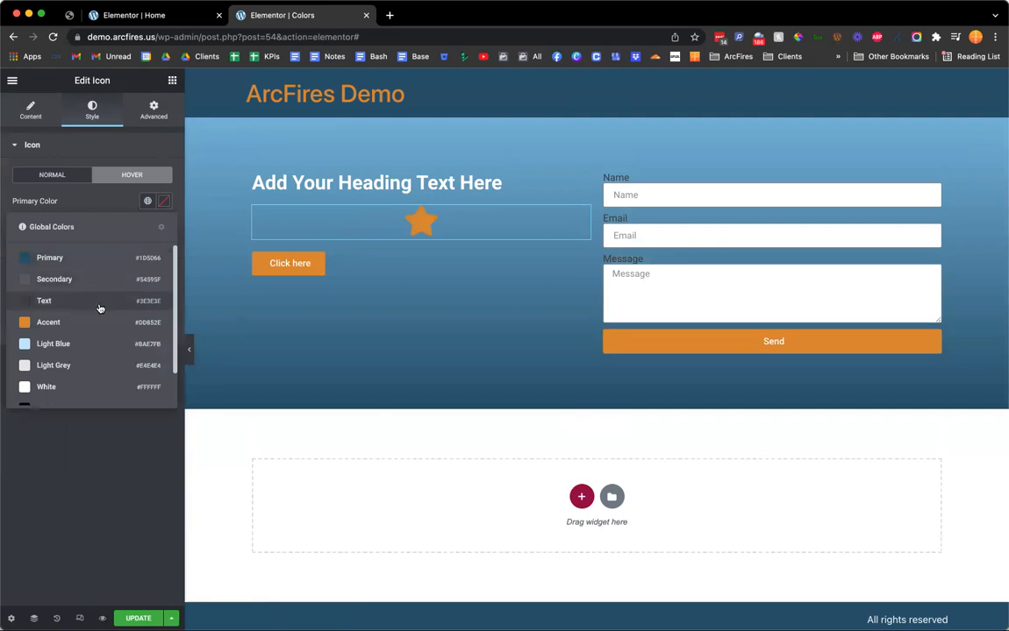
pyautogui.click(84, 384)
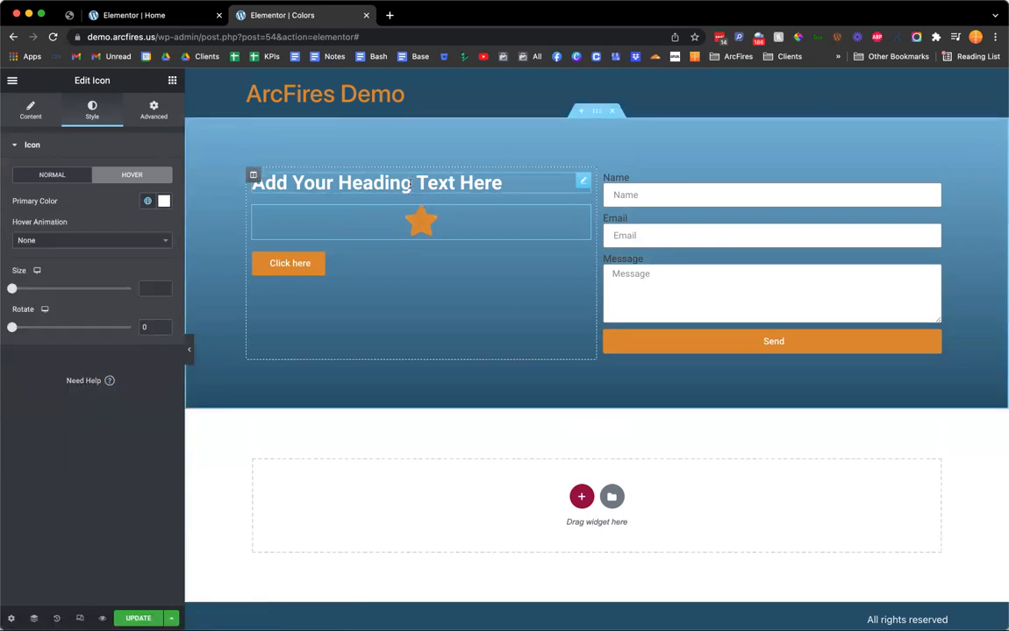
# - Review the style settings of the heading and the Click here button, including the button's background color
pyautogui.click(517, 182)
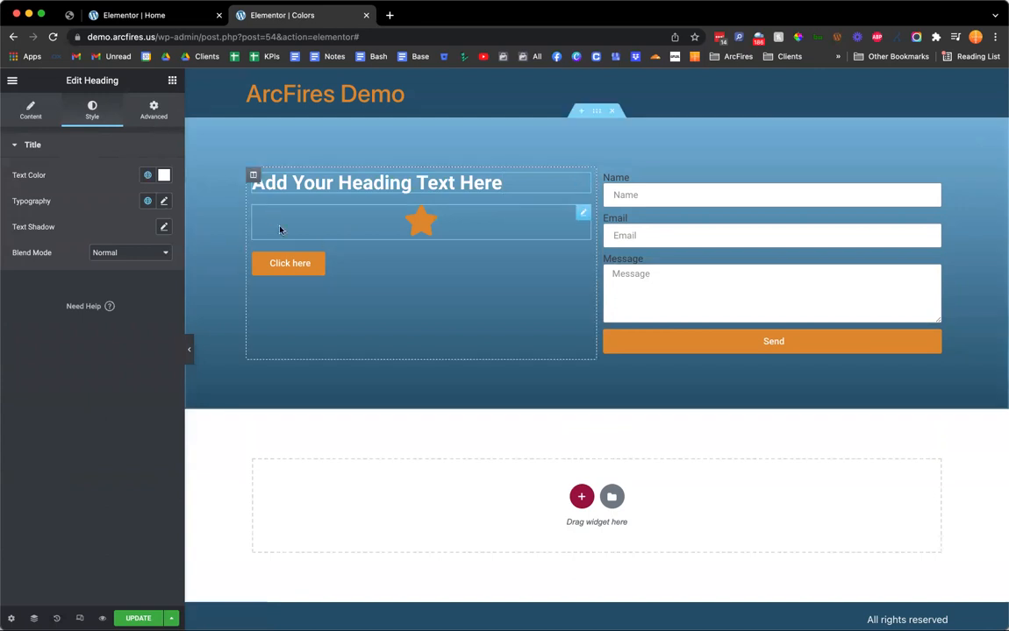
pyautogui.click(343, 260)
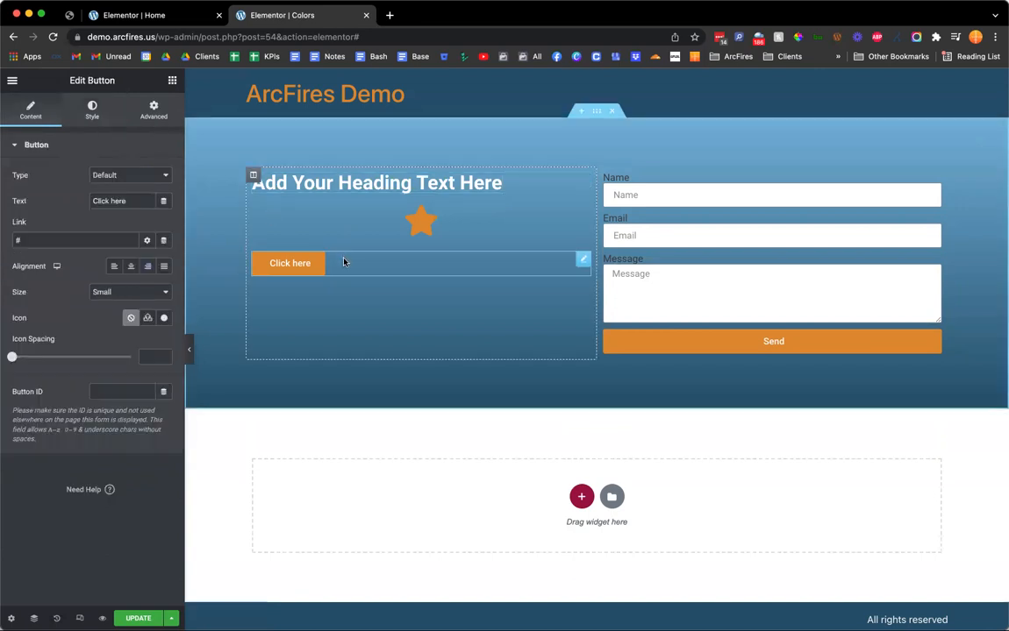
pyautogui.click(91, 110)
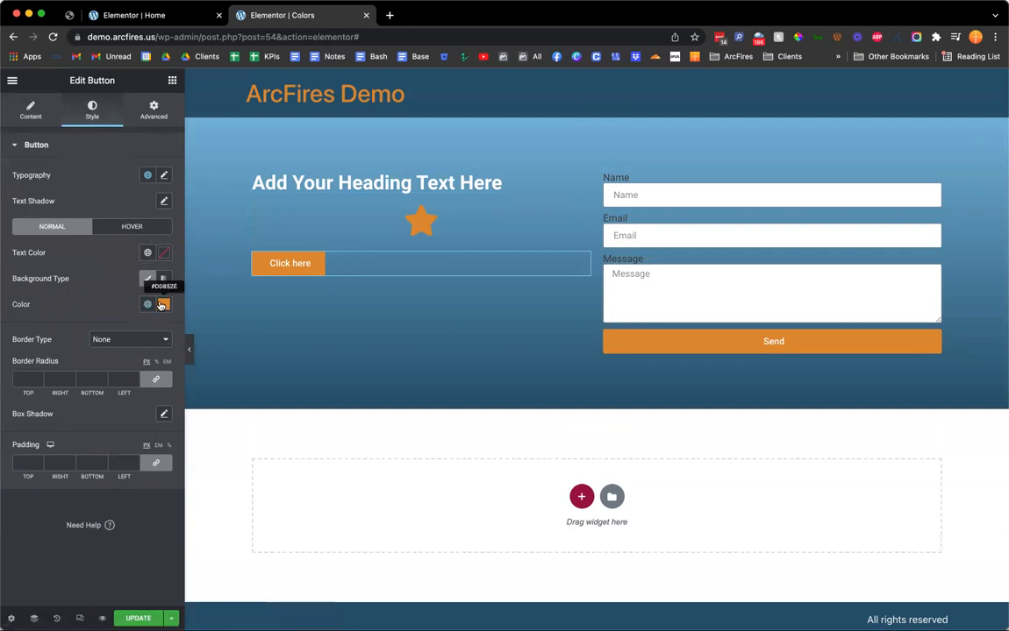
pyautogui.click(12, 80)
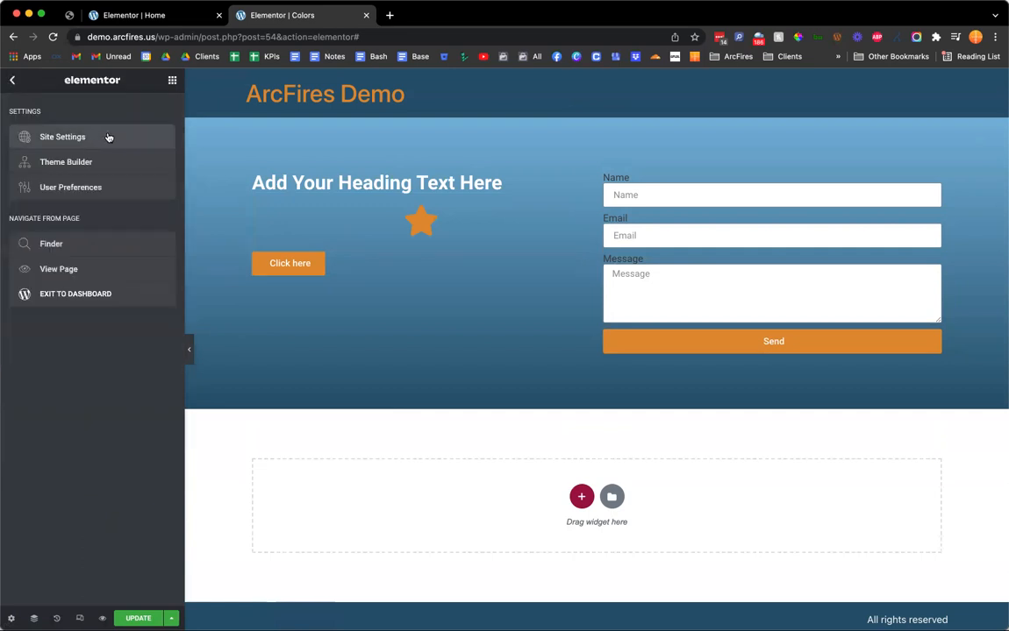
pyautogui.click(320, 263)
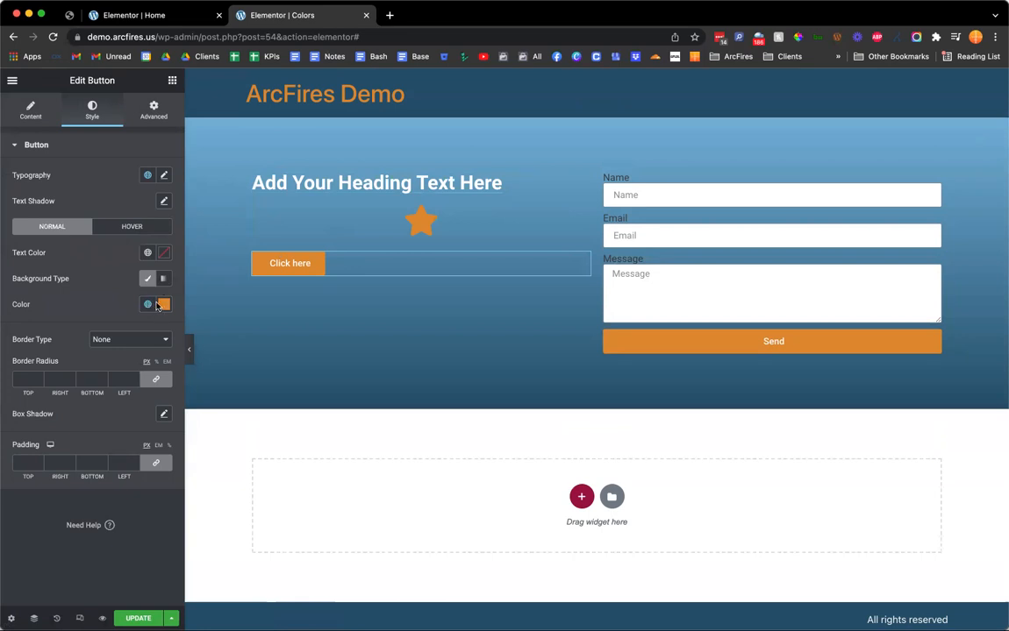
# - Add a one-column section below the gradient section and move the Click here button into it
pyautogui.moveTo(580, 260); pyautogui.dragTo(635, 434)
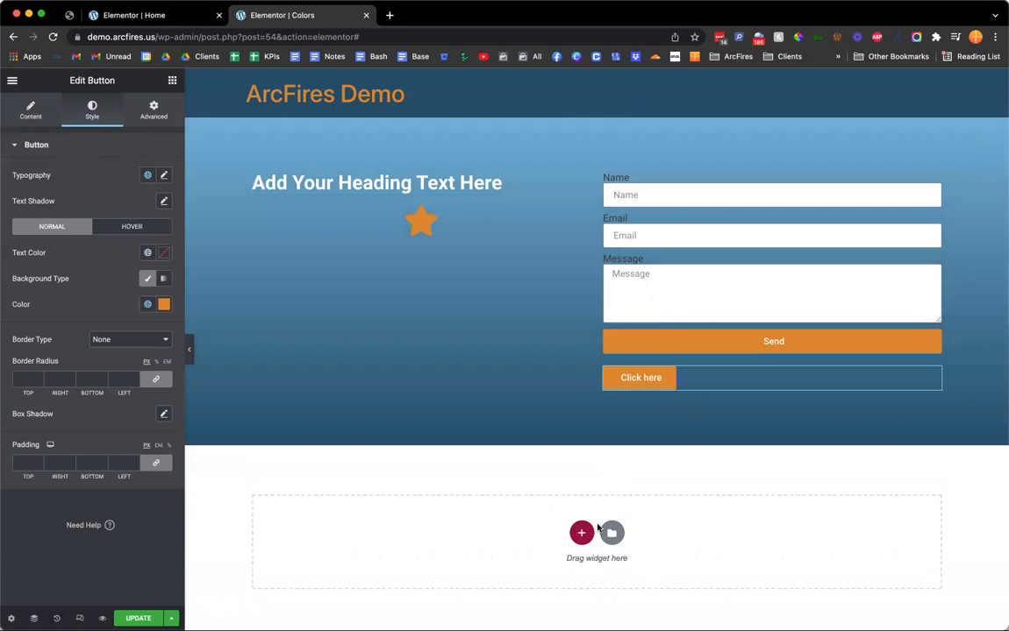
pyautogui.click(582, 530)
pyautogui.click(429, 563)
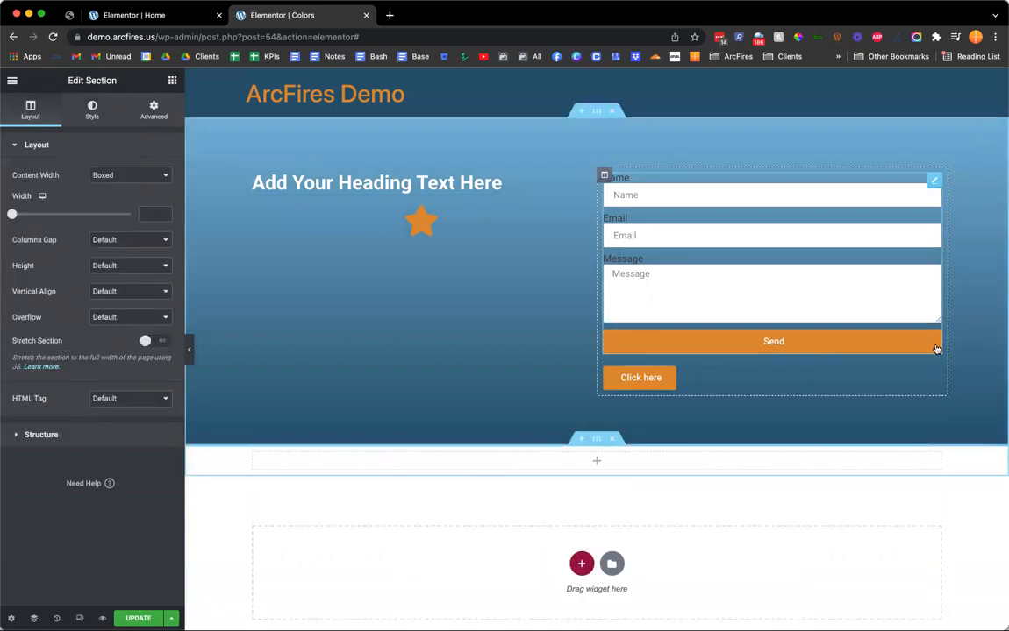
pyautogui.moveTo(925, 377); pyautogui.dragTo(538, 434)
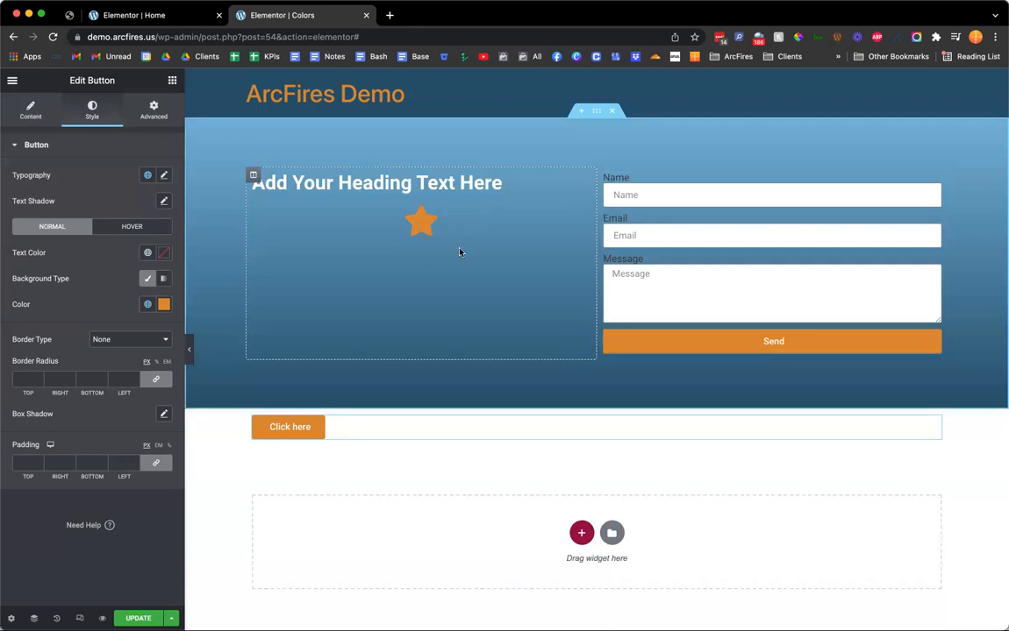
# - Insert a new Button widget below the star icon and set its background color to the White global color
pyautogui.click(172, 80)
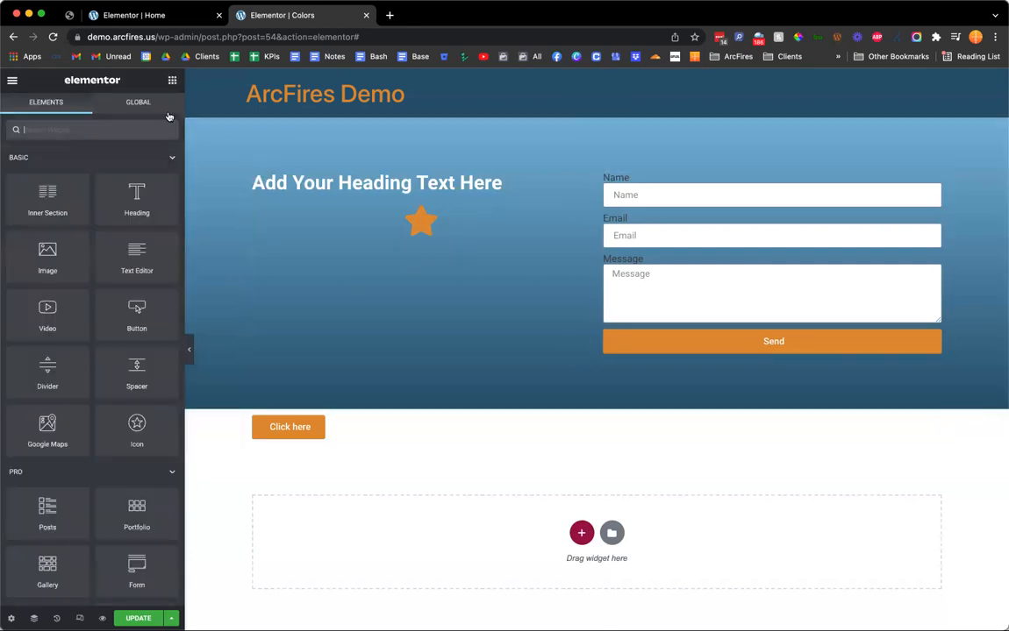
pyautogui.moveTo(127, 307); pyautogui.dragTo(380, 237)
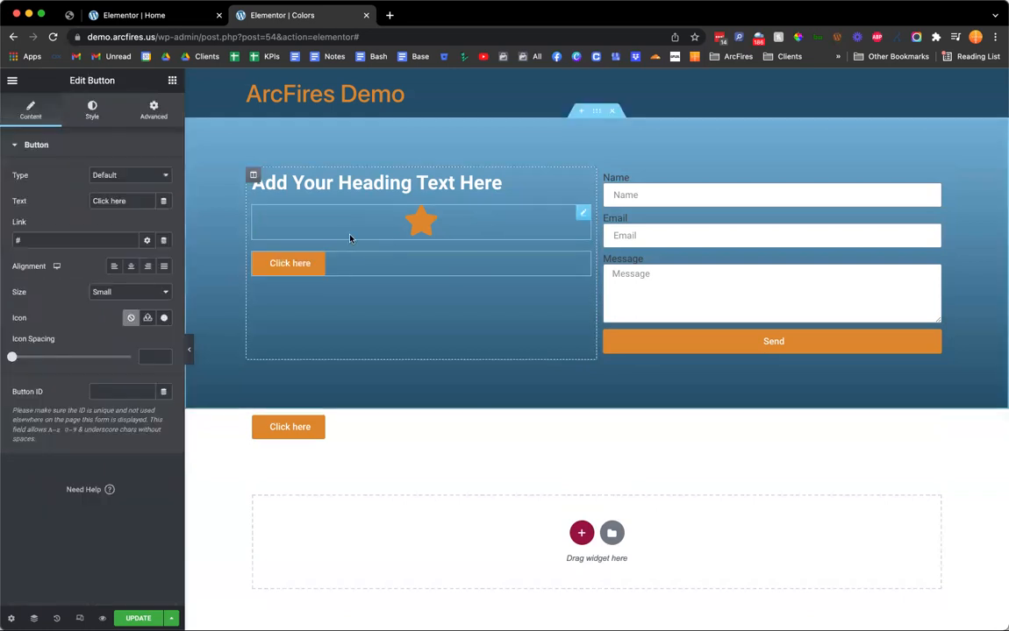
pyautogui.click(98, 114)
pyautogui.click(147, 305)
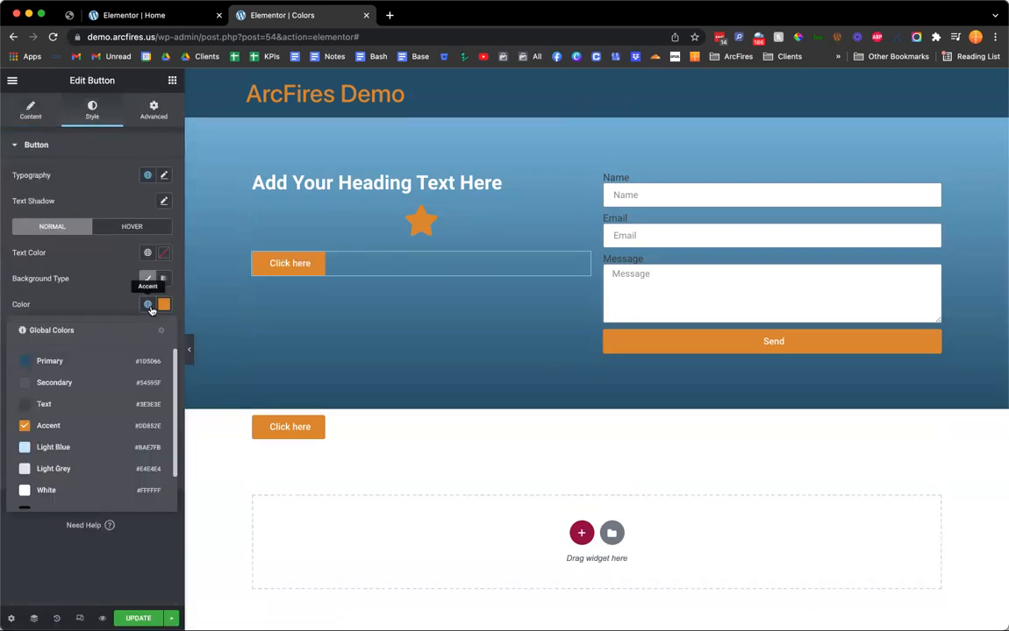
pyautogui.click(79, 490)
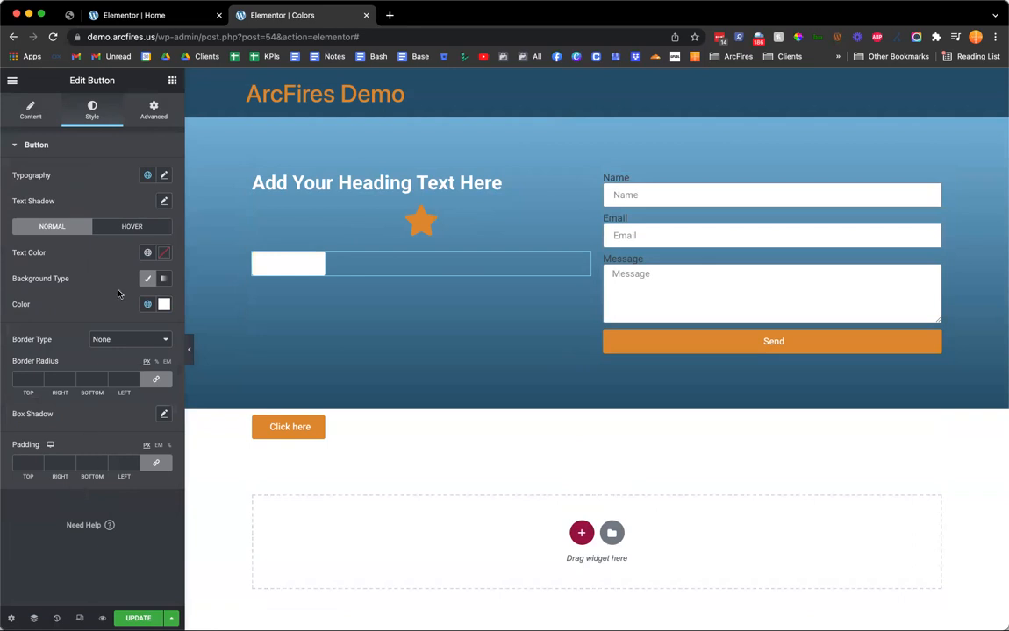
# - Set the new button's text color to the Accent global color and its border type to Solid
pyautogui.click(148, 253)
pyautogui.click(95, 309)
pyautogui.click(147, 254)
pyautogui.click(79, 369)
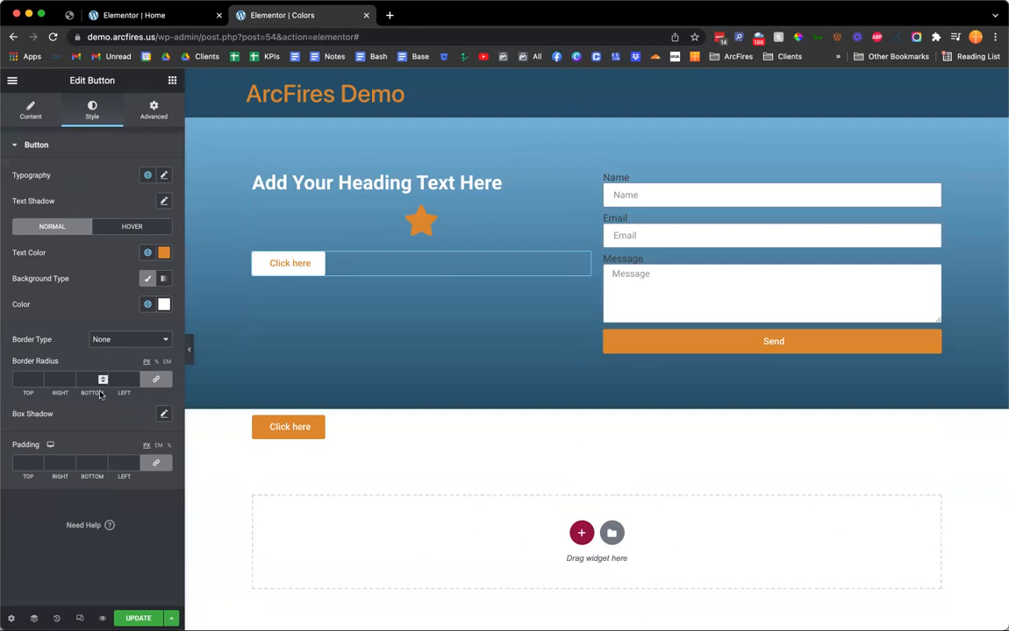
pyautogui.click(131, 340)
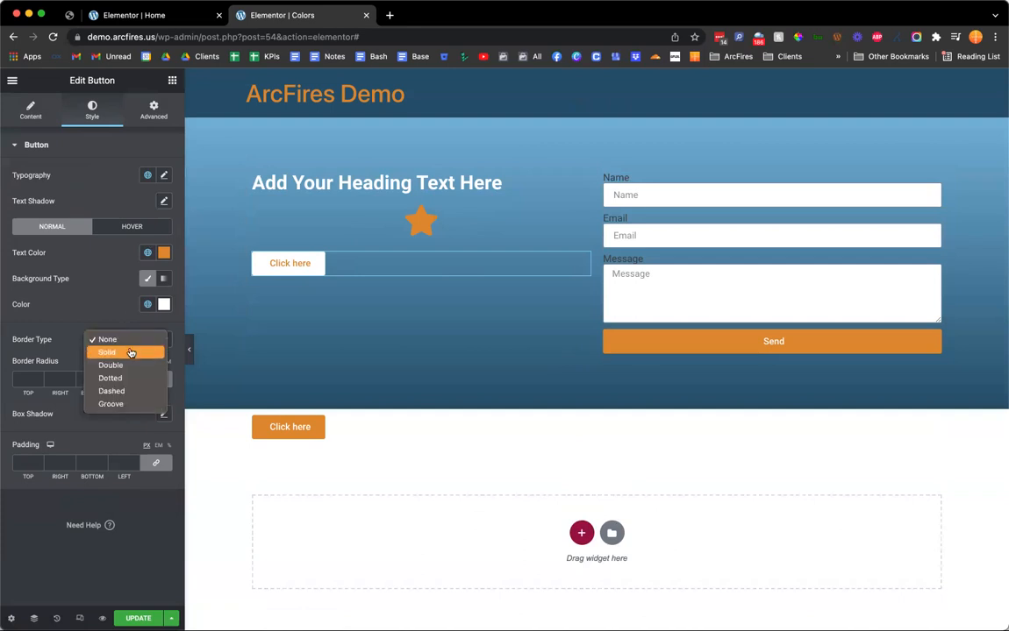
pyautogui.click(130, 352)
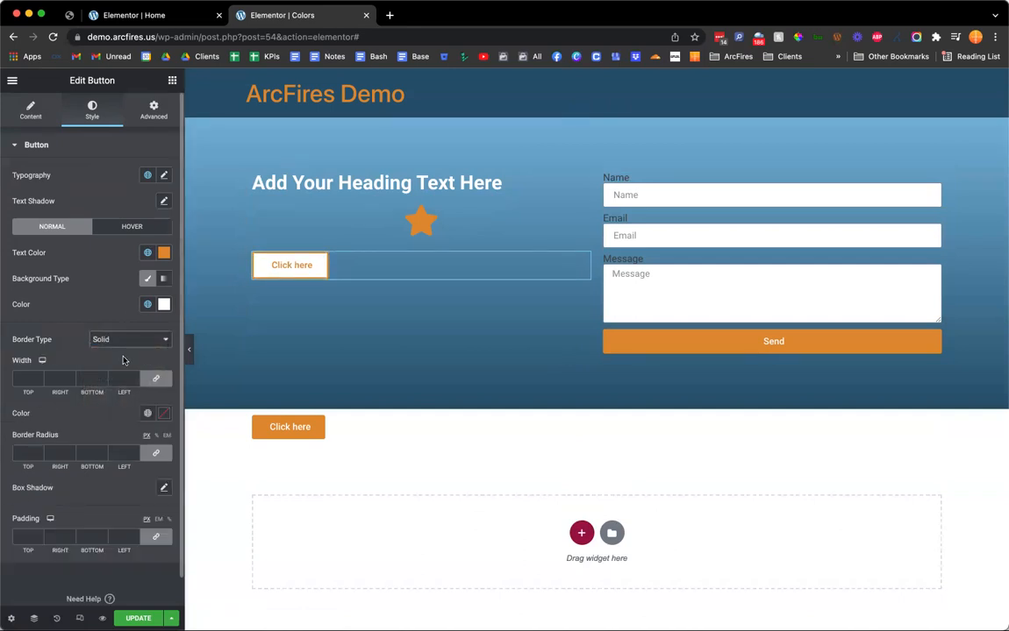
# - Set the new Click here button's background color to the transparent global color
pyautogui.click(147, 304)
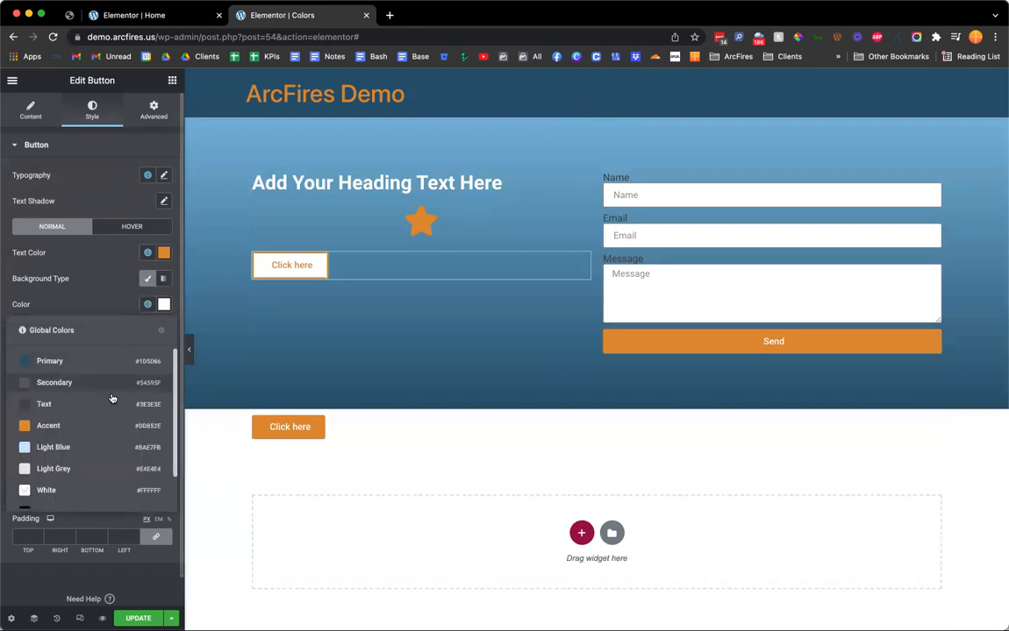
pyautogui.scroll(-2, 87, 456)
pyautogui.click(79, 493)
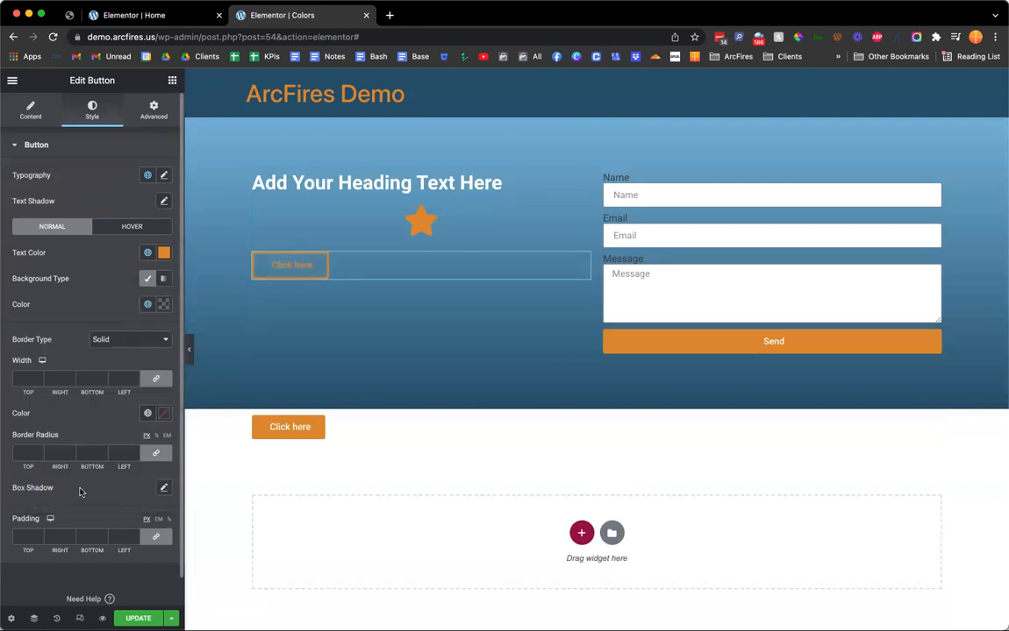
# - Set the button's text color to the White global color, trying Accent as an alternative before returning to White
pyautogui.click(147, 252)
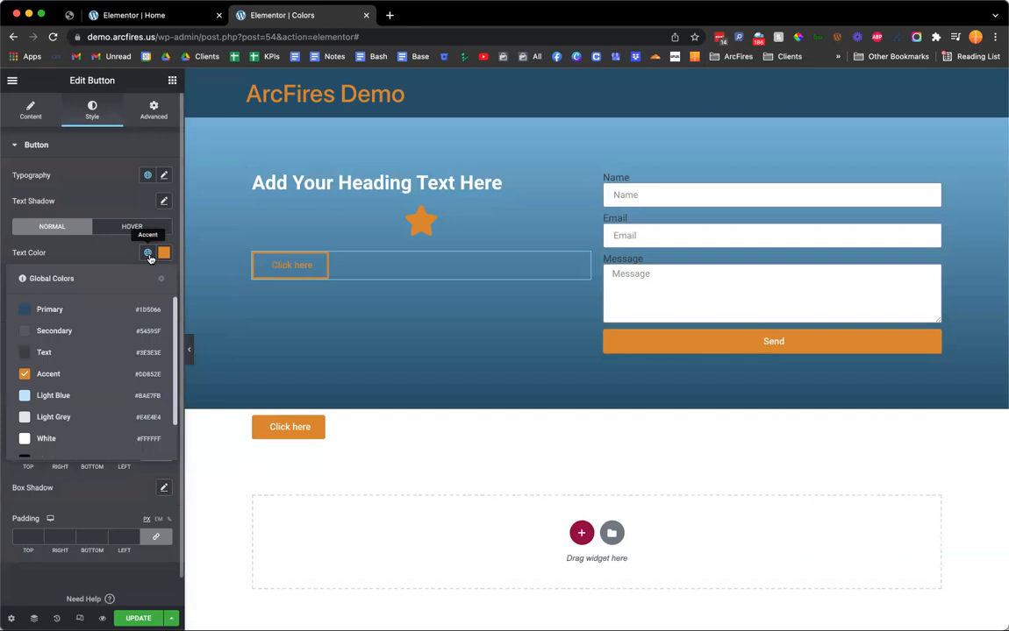
pyautogui.click(79, 433)
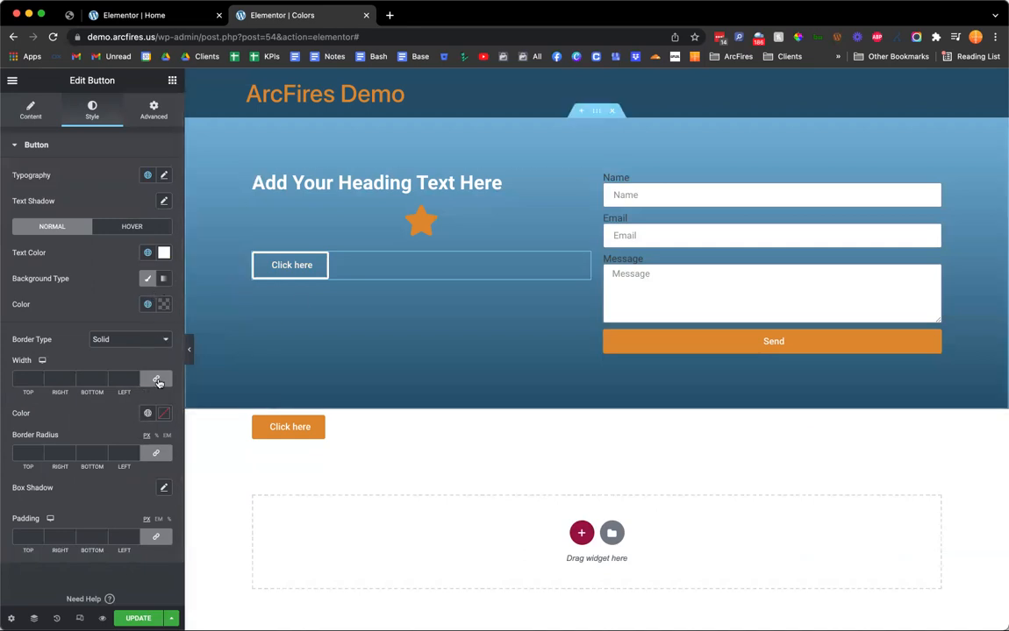
pyautogui.click(147, 252)
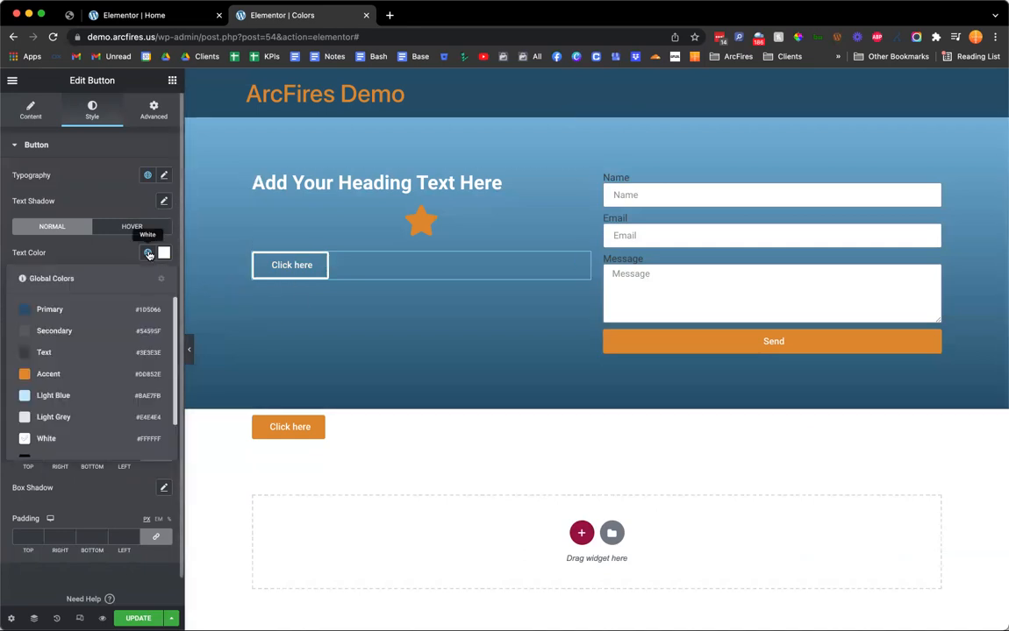
pyautogui.click(92, 372)
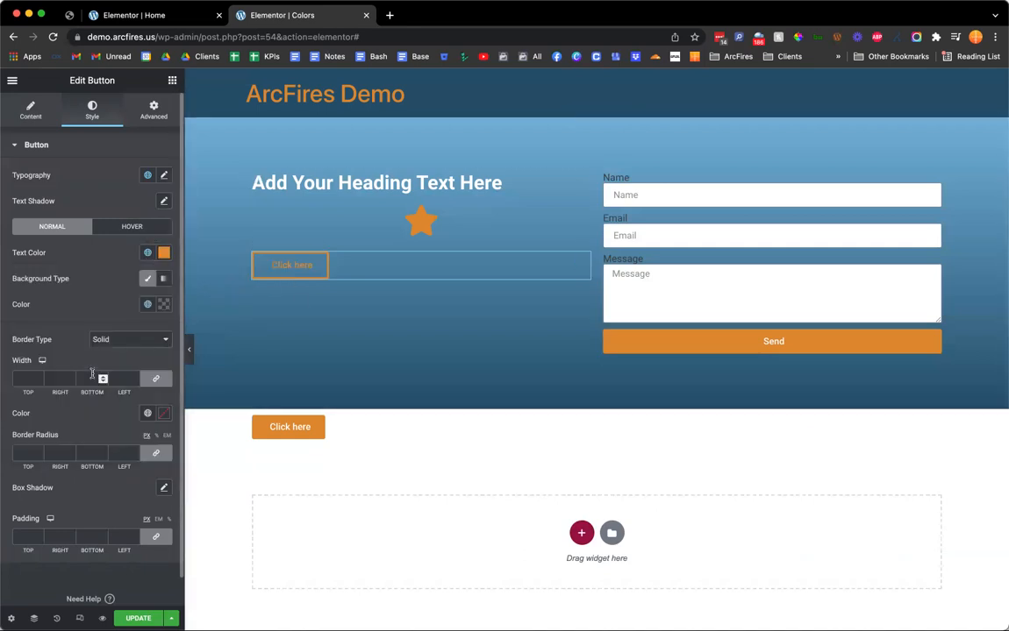
pyautogui.click(147, 253)
pyautogui.click(84, 436)
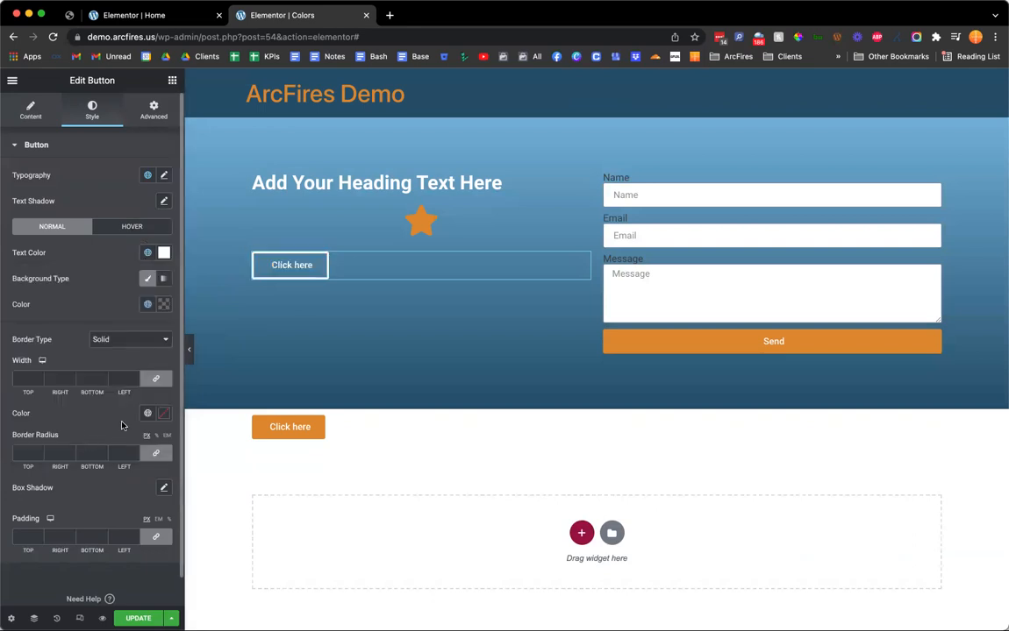
# - Try the Accent global color on the button's border and settle on White as the border color
pyautogui.click(147, 413)
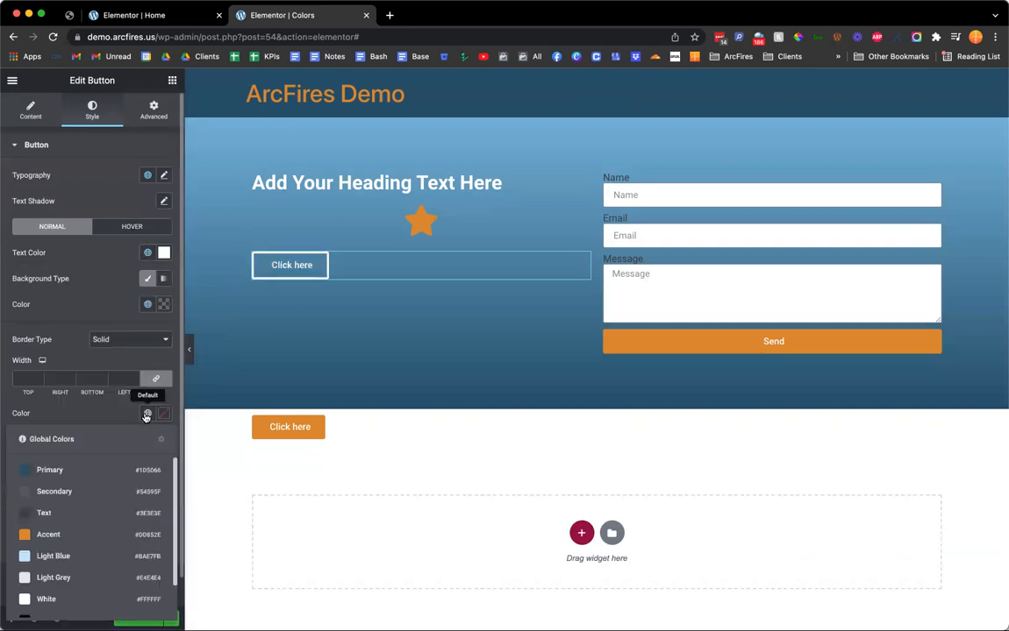
pyautogui.click(83, 599)
pyautogui.click(148, 413)
pyautogui.click(83, 534)
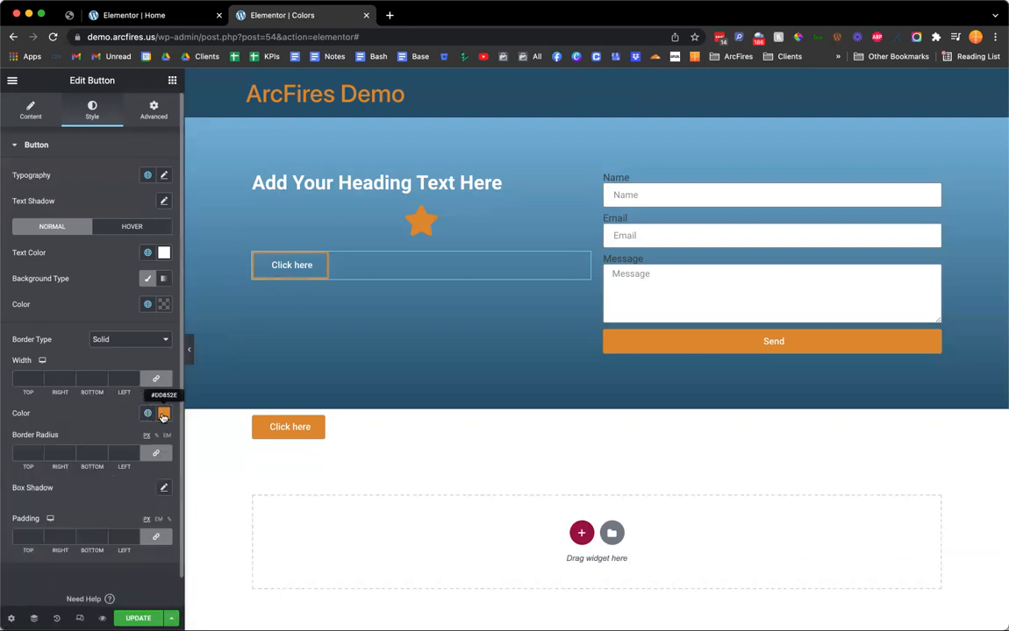
pyautogui.click(147, 413)
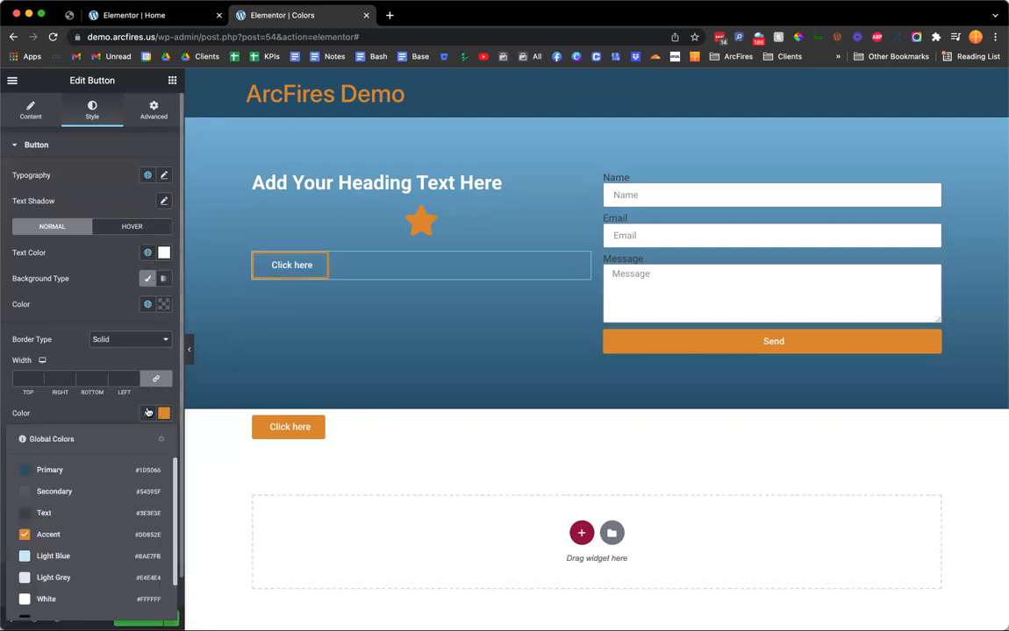
pyautogui.click(65, 598)
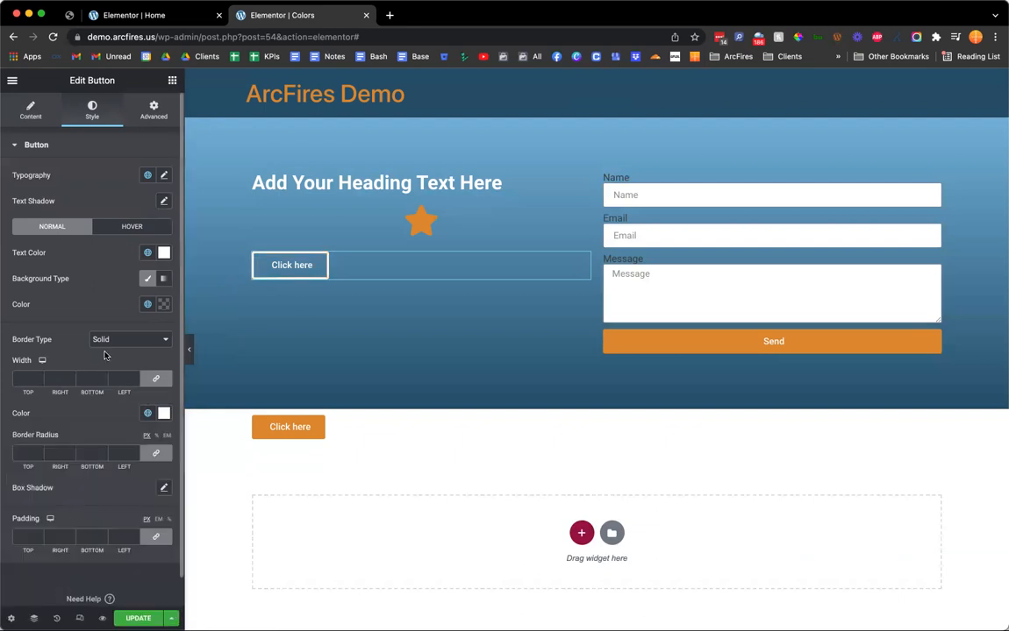
# - Set the button's hover background color to the Accent global color
pyautogui.click(116, 232)
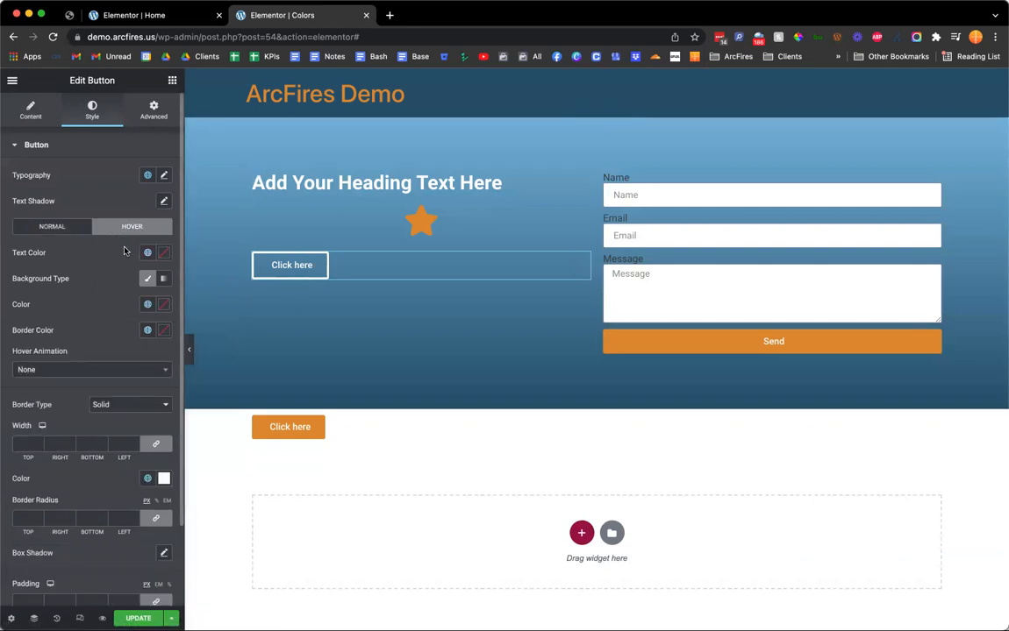
pyautogui.click(144, 307)
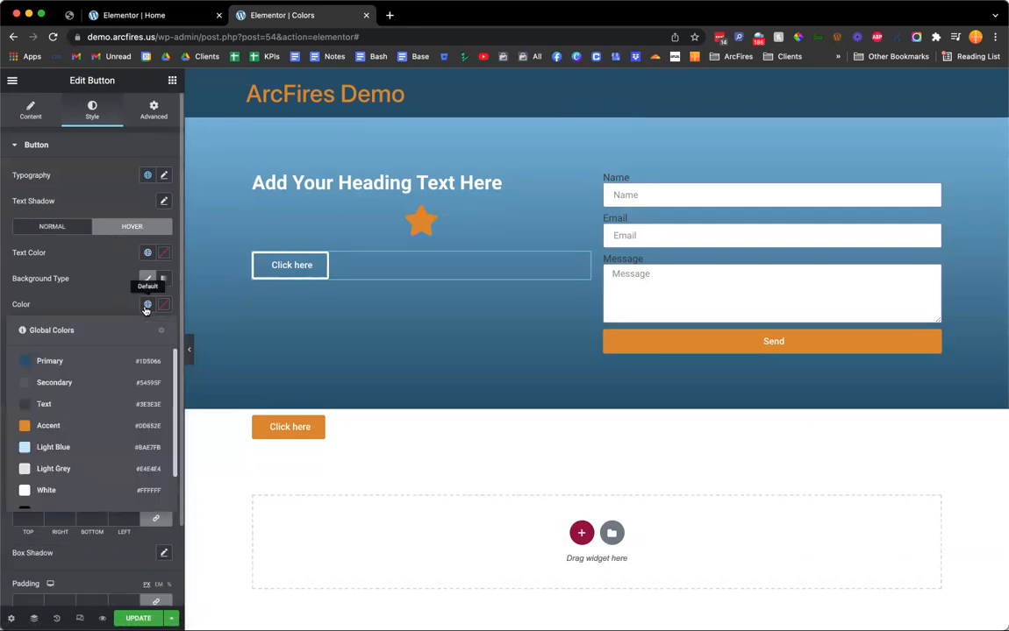
pyautogui.click(89, 428)
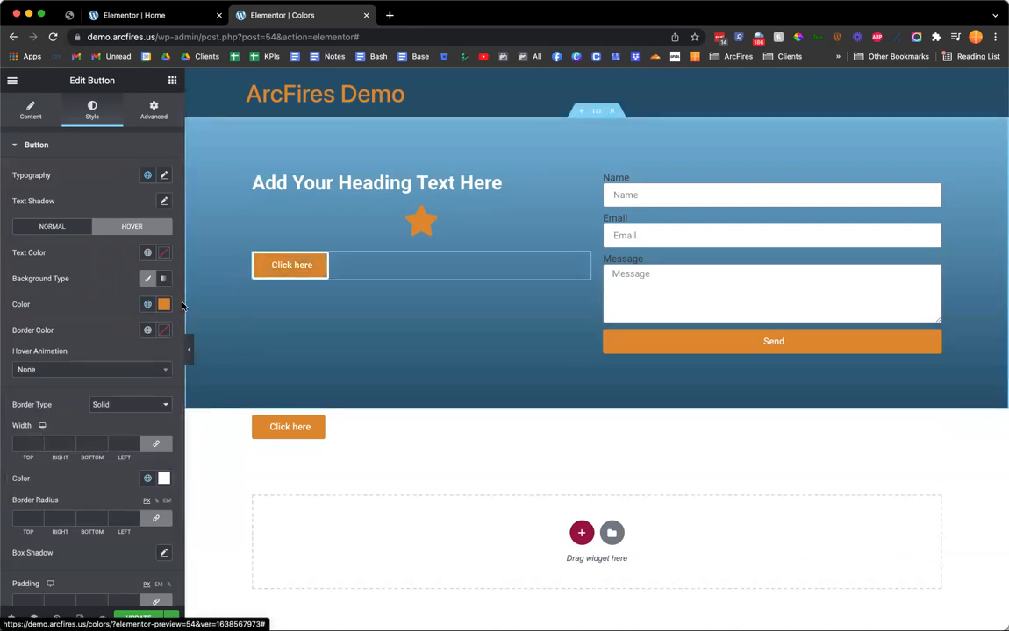
# - Try the None border type on the button and return it to Solid
pyautogui.click(127, 405)
pyautogui.click(122, 392)
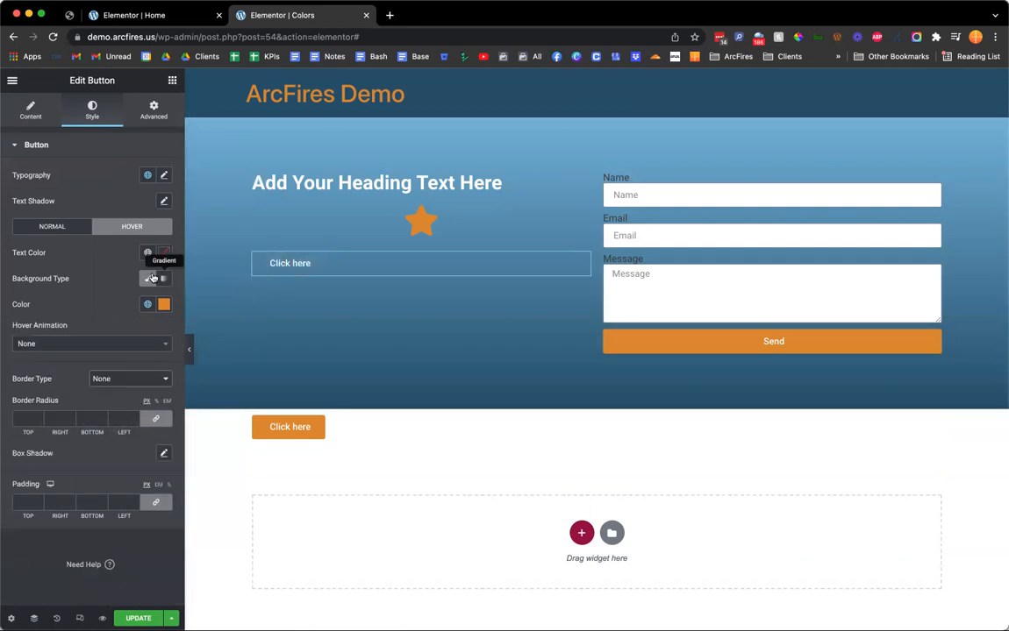
pyautogui.click(137, 381)
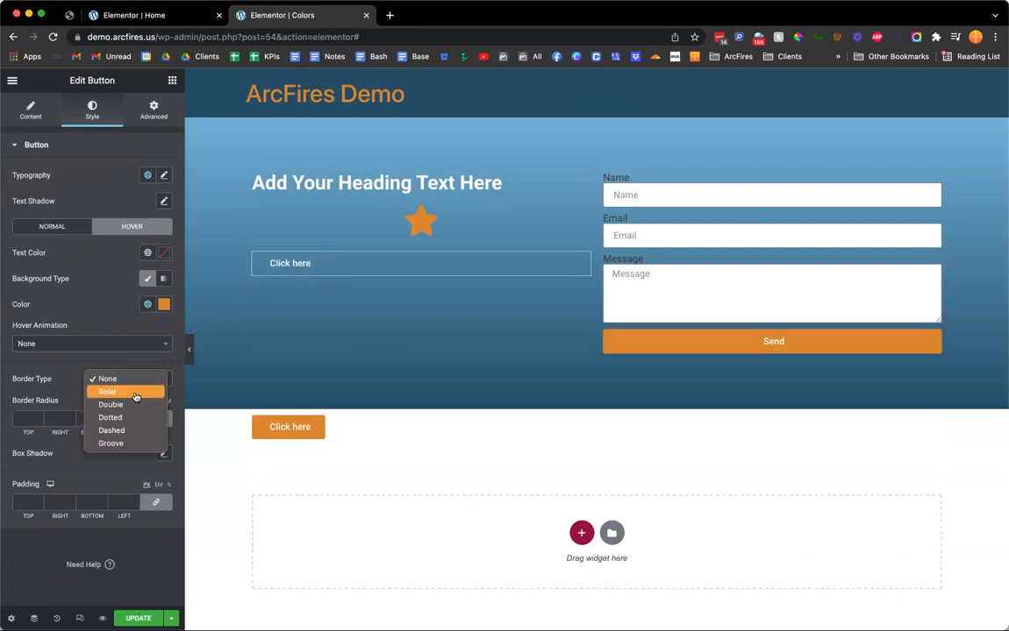
pyautogui.click(110, 392)
# - Set the button's border width to 2 px on all four sides, also trying a width of 0
pyautogui.scroll(-2, 111, 441)
pyautogui.scroll(-1, 110, 441)
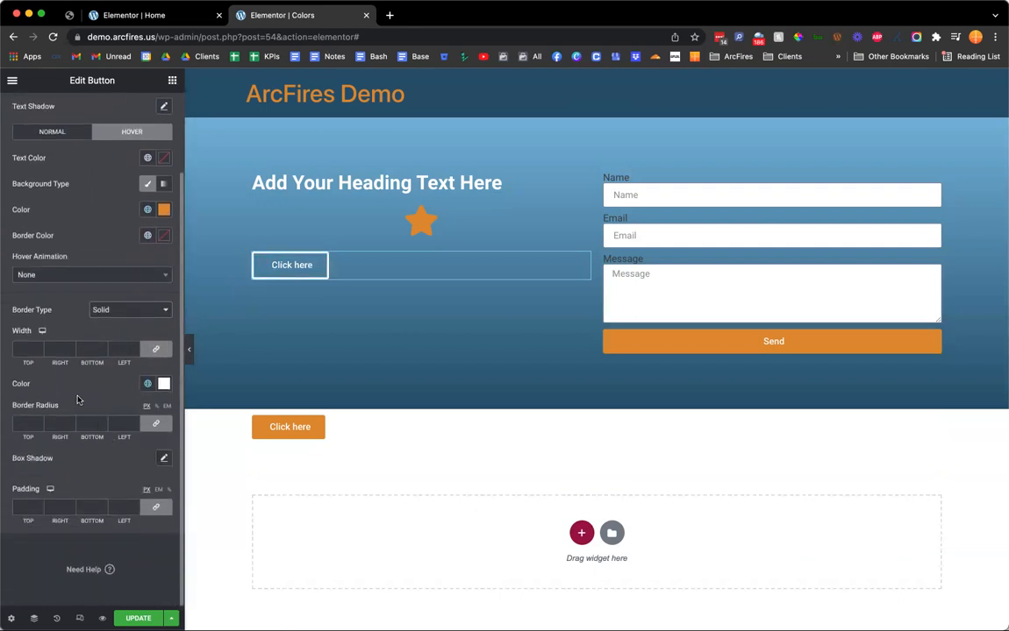
pyautogui.scroll(1, 78, 398)
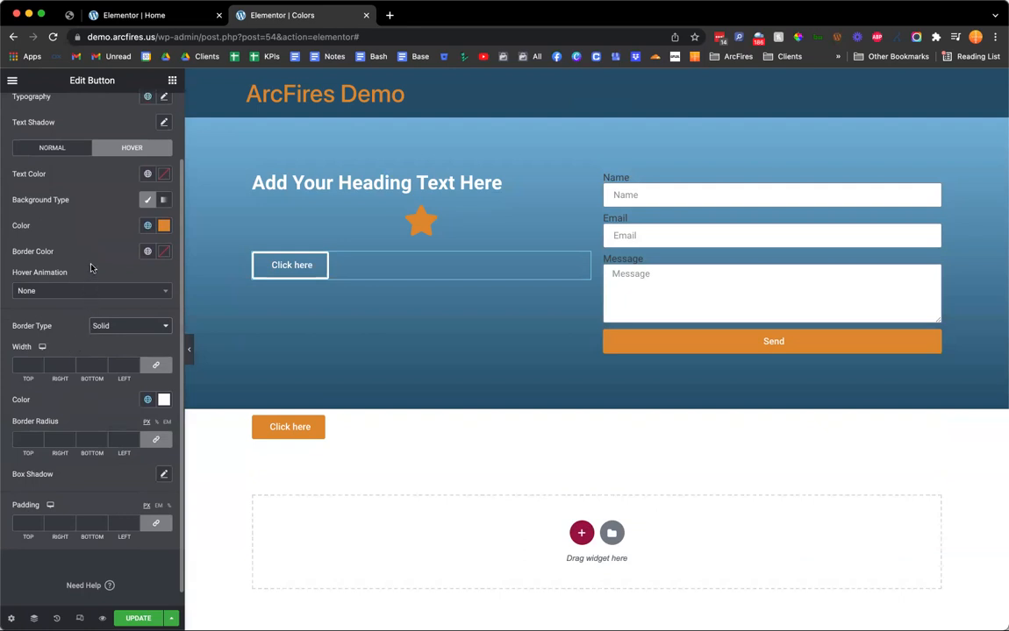
pyautogui.scroll(3, 95, 263)
pyautogui.scroll(-3, 95, 263)
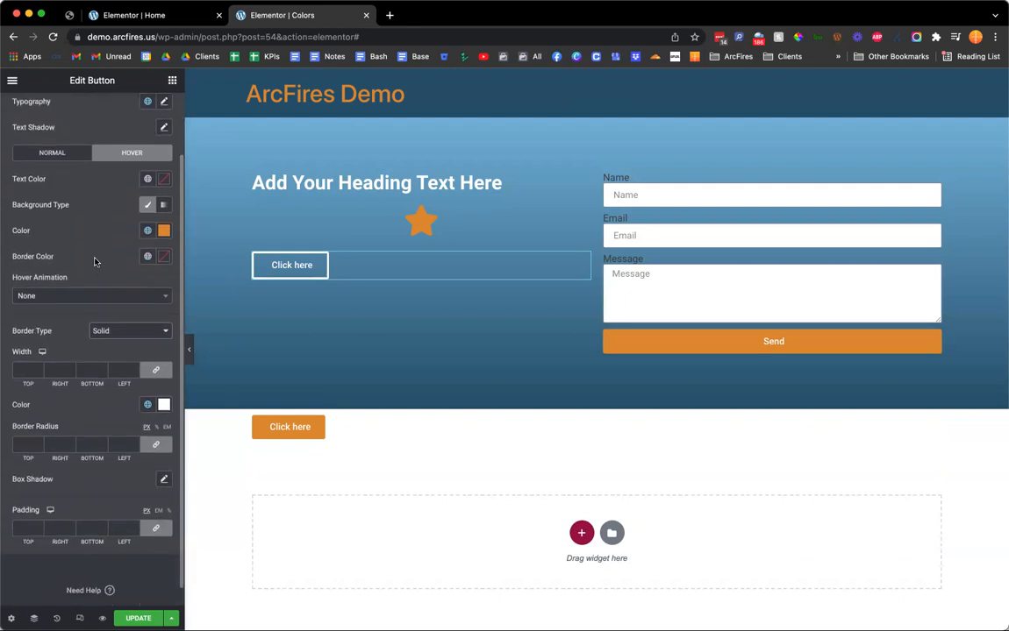
pyautogui.scroll(-1, 95, 261)
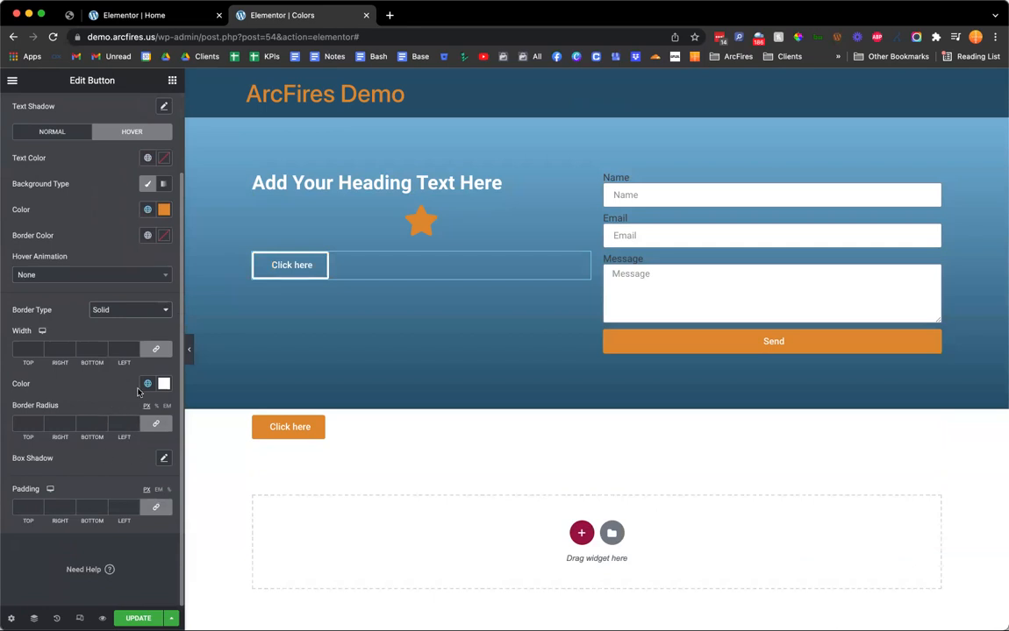
pyautogui.click(123, 349)
pyautogui.write('2')
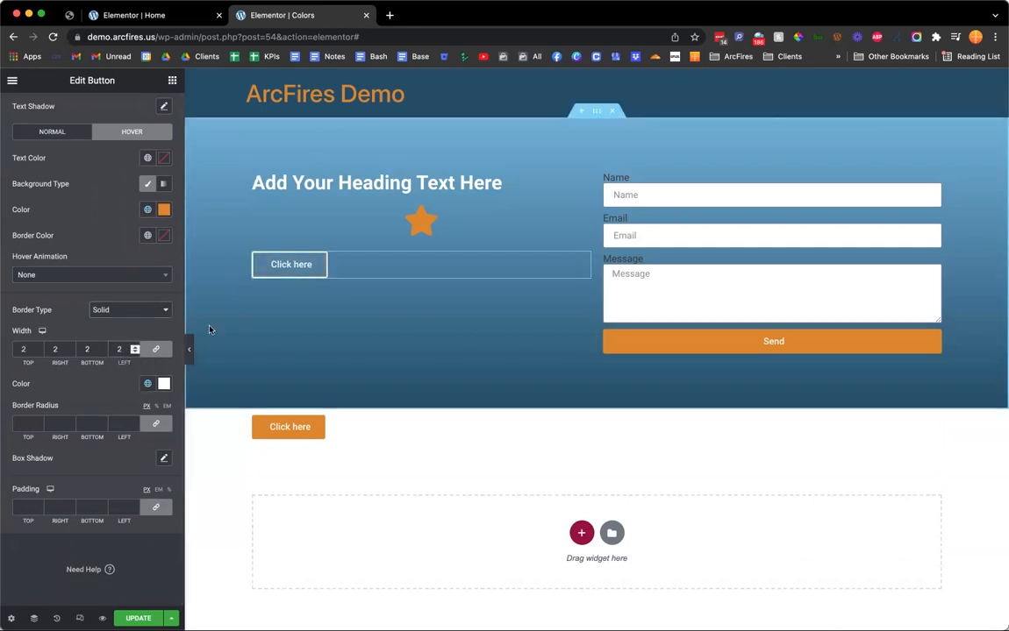
pyautogui.click(135, 352)
pyautogui.click(135, 352)
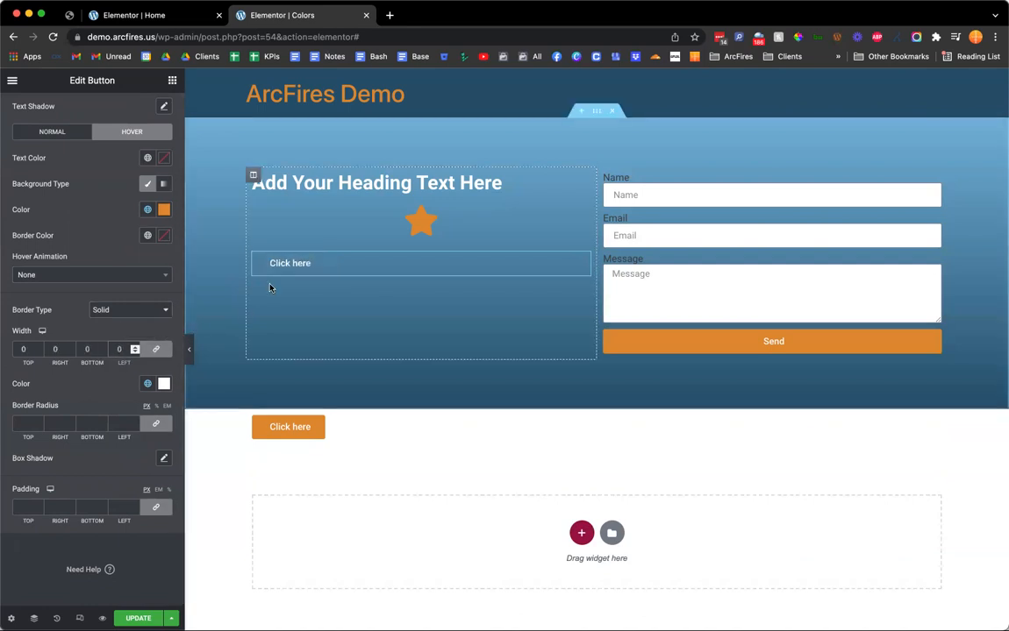
pyautogui.write('2')
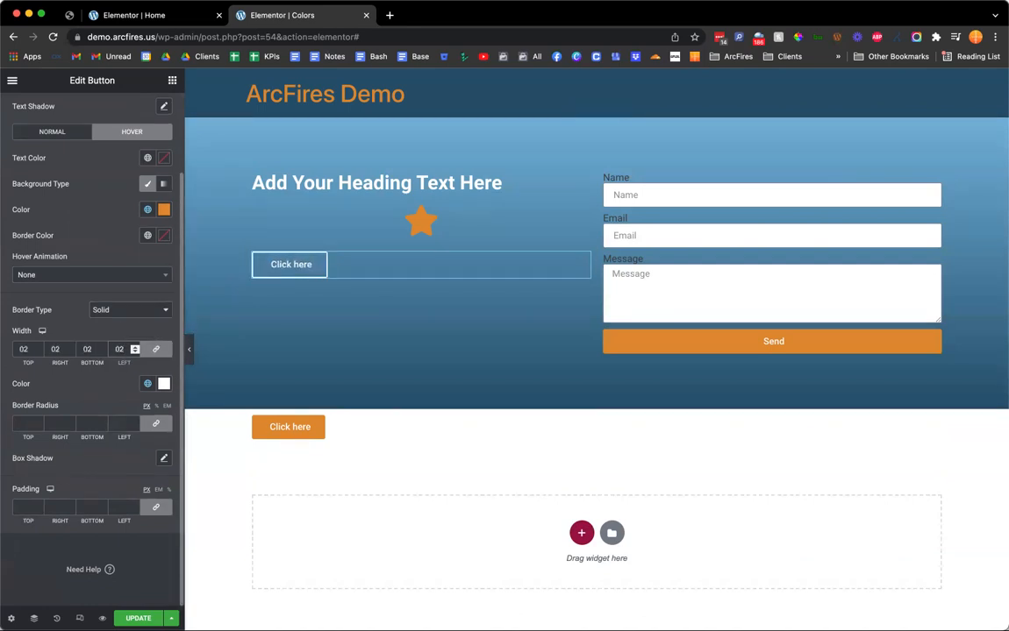
# - Compare the button's normal and hover styles and set its hover border color to the Accent global color
pyautogui.click(141, 311)
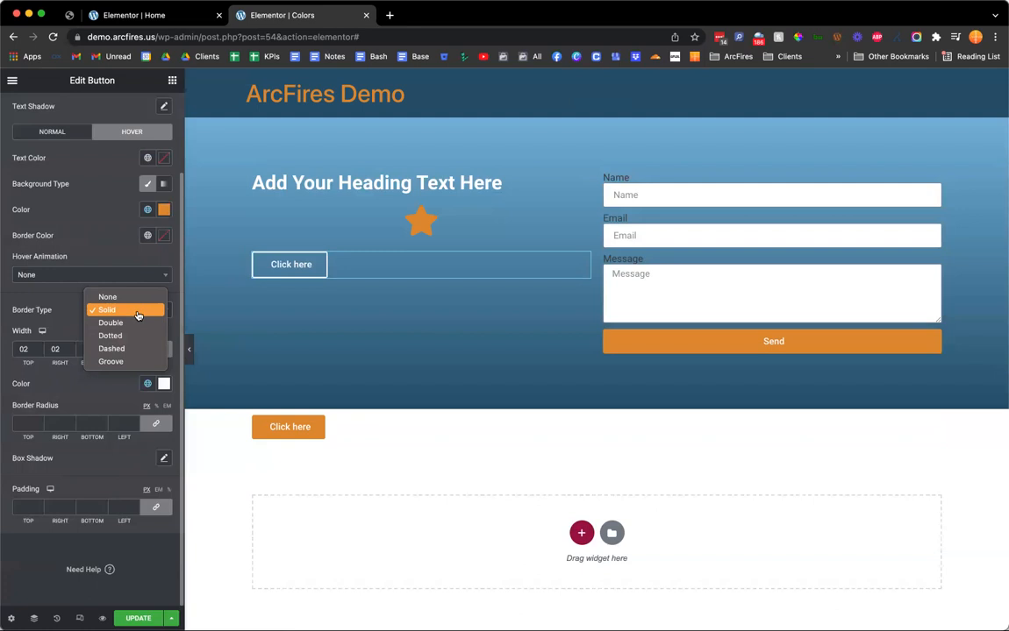
pyautogui.click(70, 308)
pyautogui.click(81, 136)
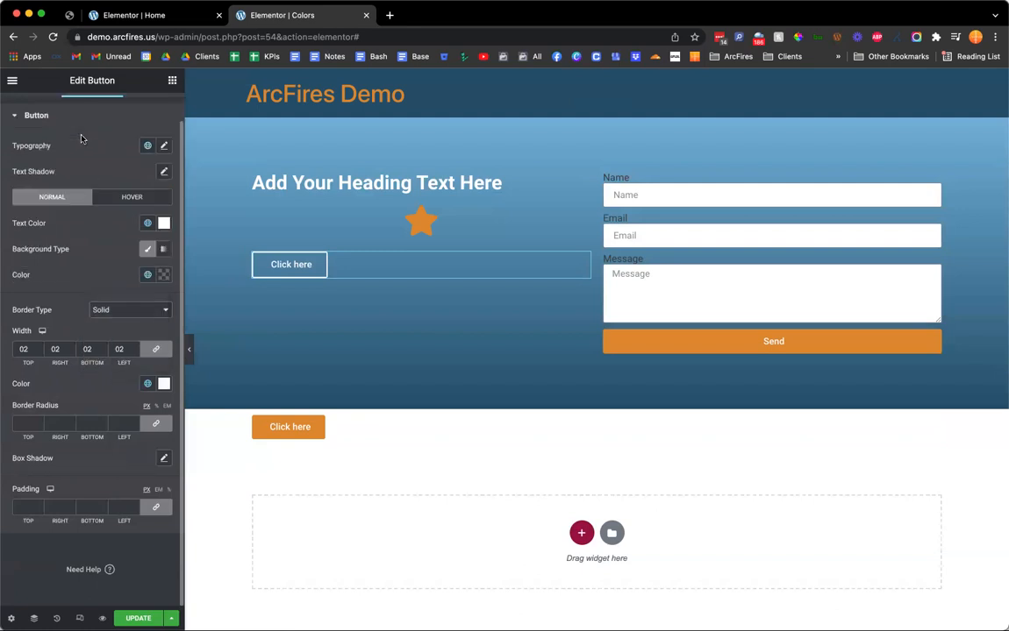
pyautogui.click(129, 198)
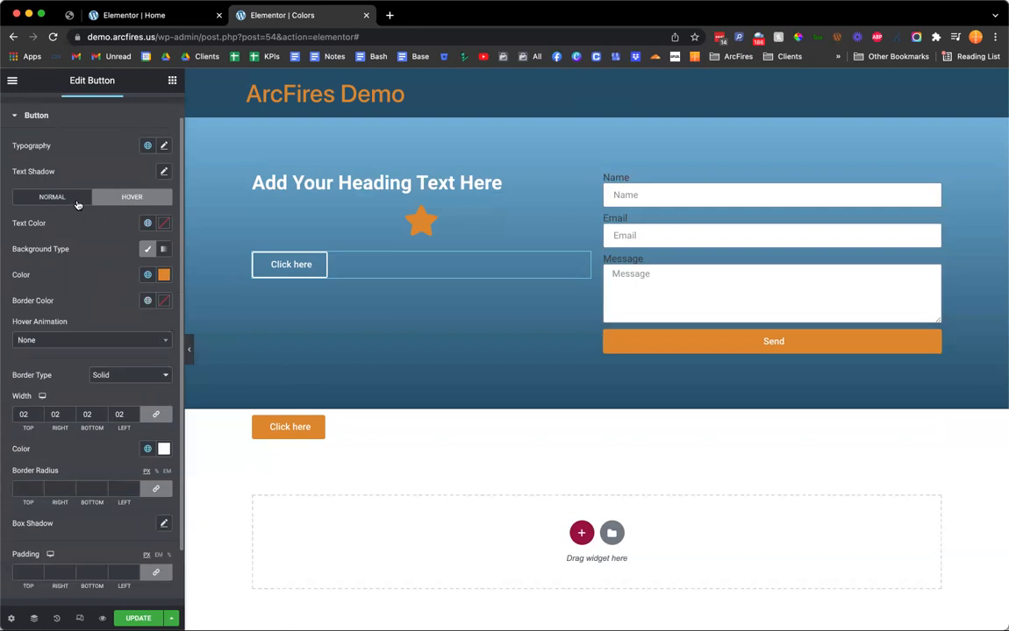
pyautogui.click(83, 202)
pyautogui.click(116, 199)
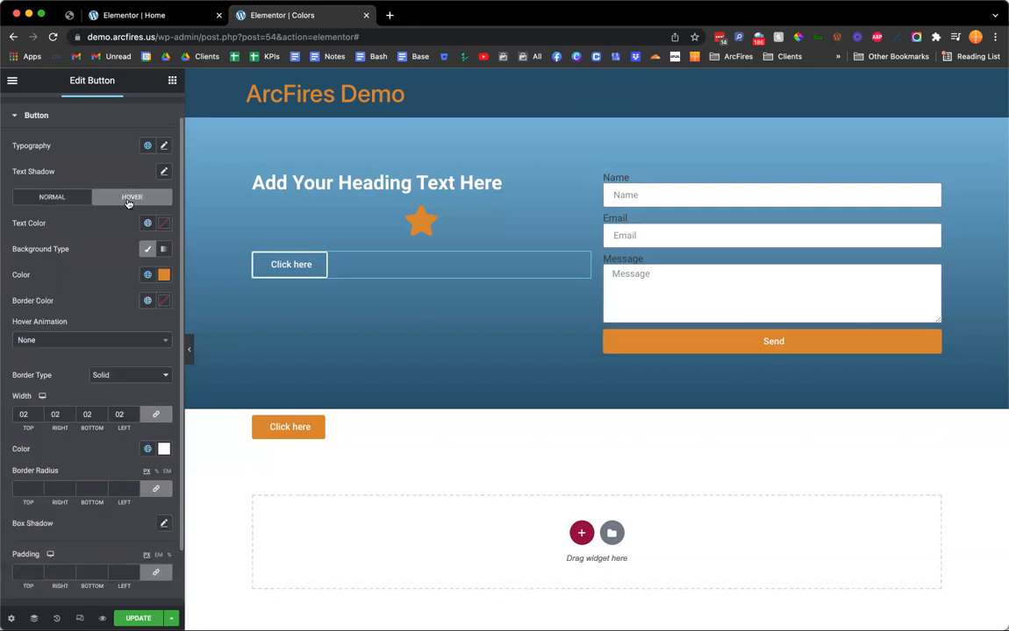
pyautogui.click(147, 301)
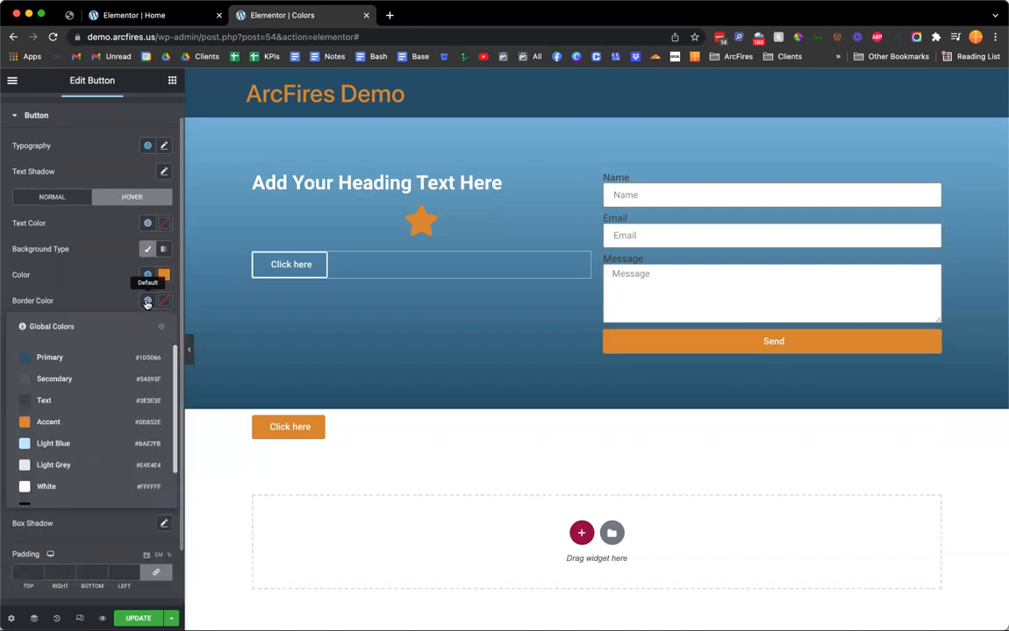
pyautogui.click(97, 425)
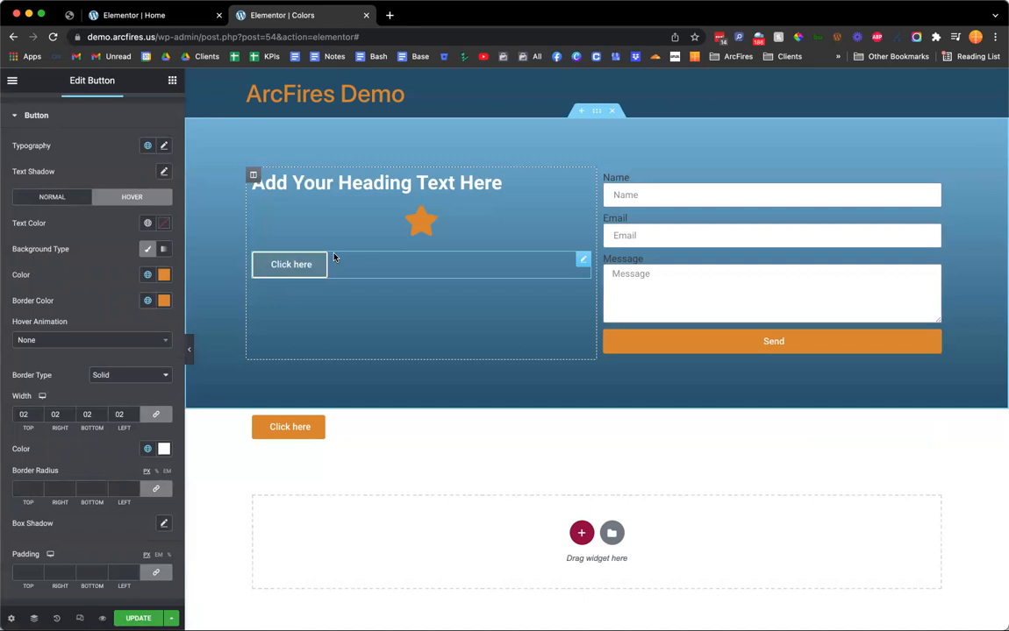
# - Give the star icon widget a classic background in the Accent global color for its normal state
pyautogui.click(407, 228)
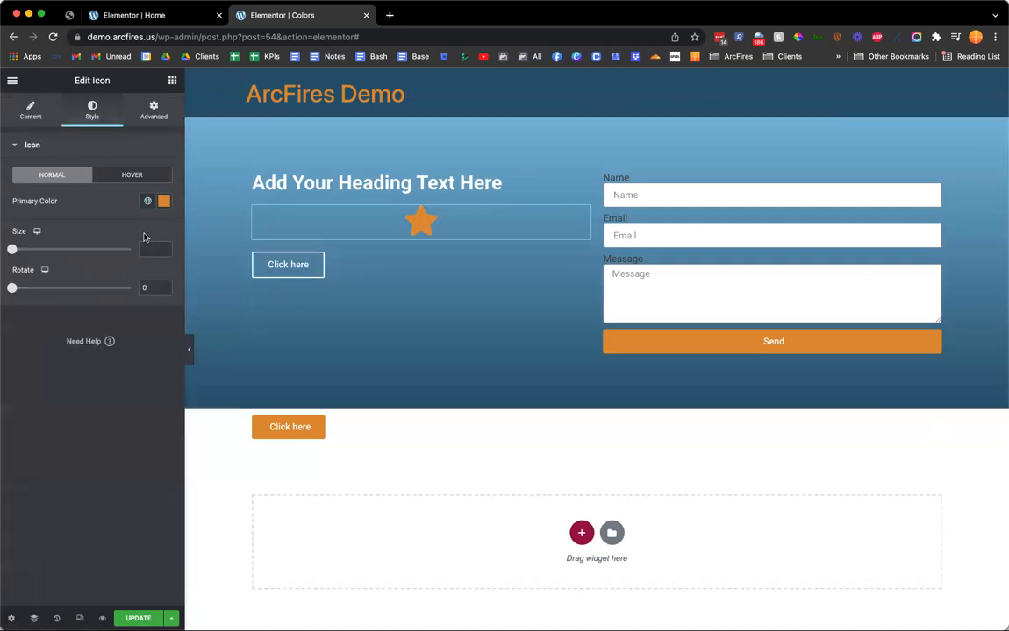
pyautogui.click(121, 181)
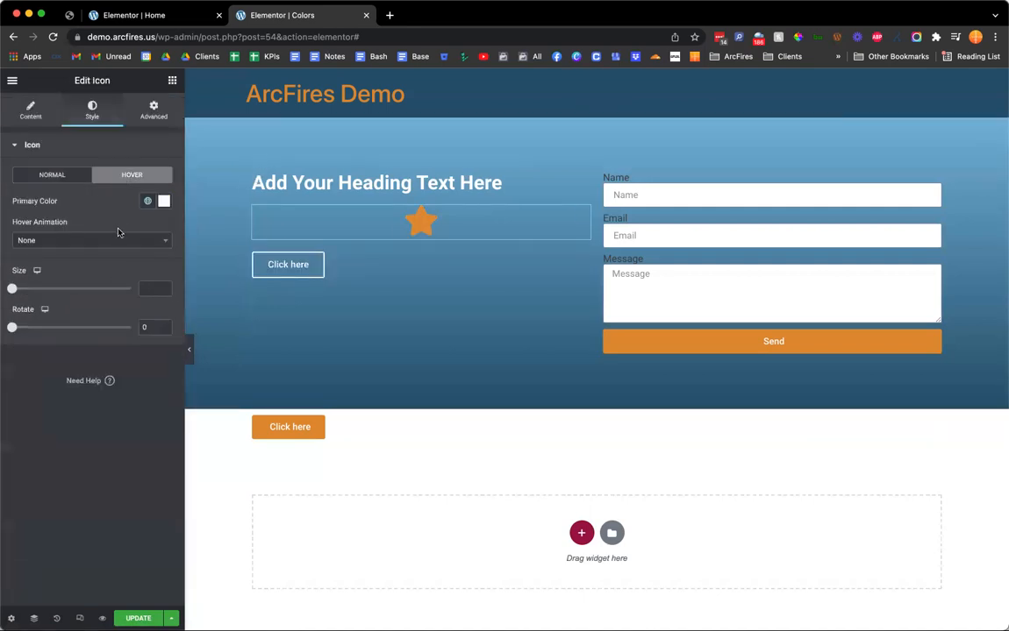
pyautogui.click(152, 113)
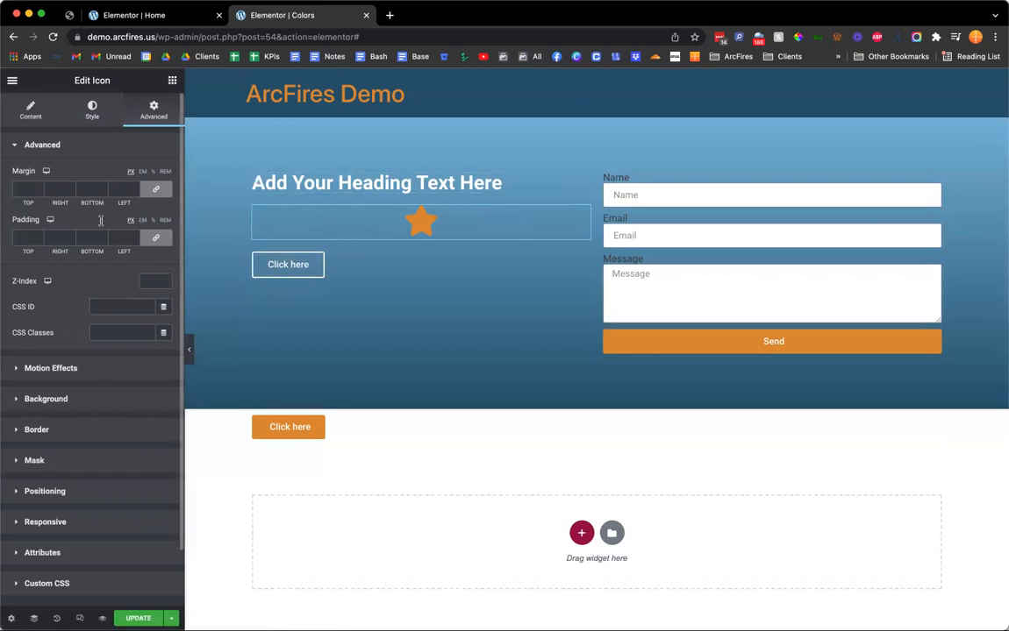
pyautogui.click(99, 410)
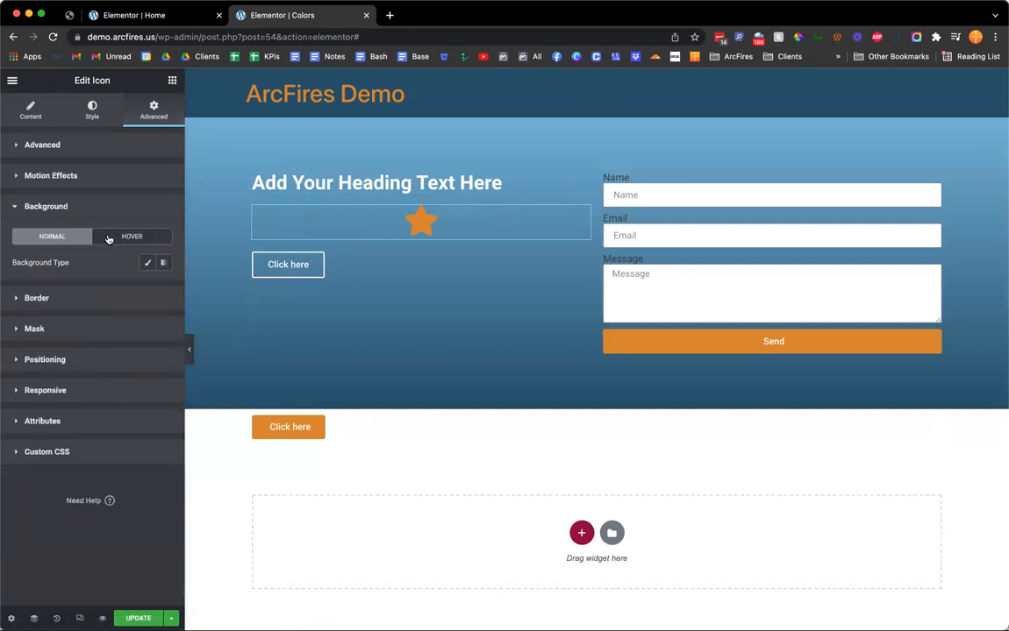
pyautogui.click(146, 266)
pyautogui.click(147, 288)
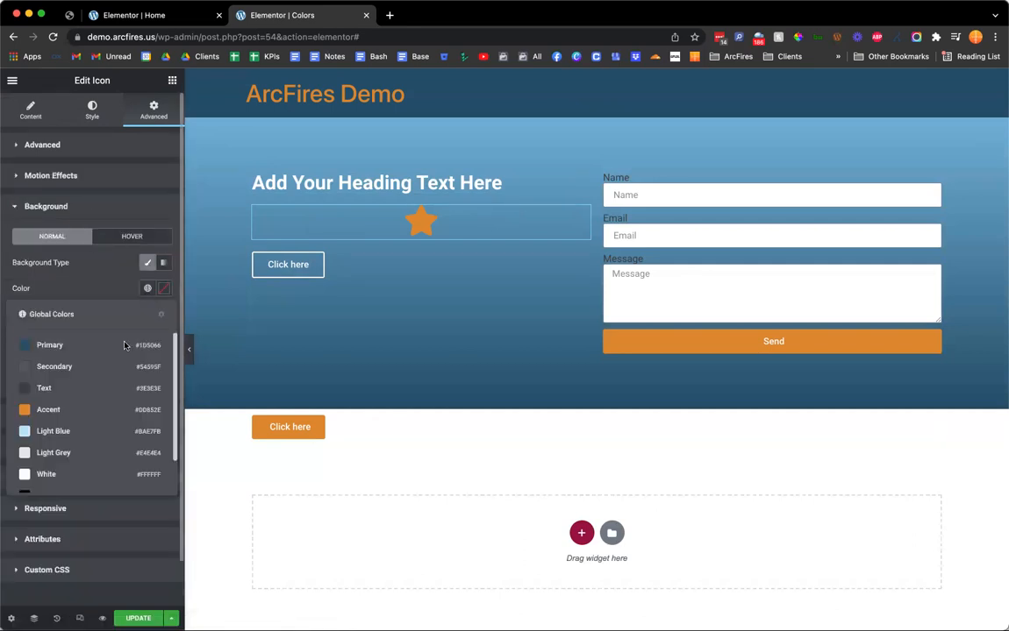
pyautogui.click(108, 409)
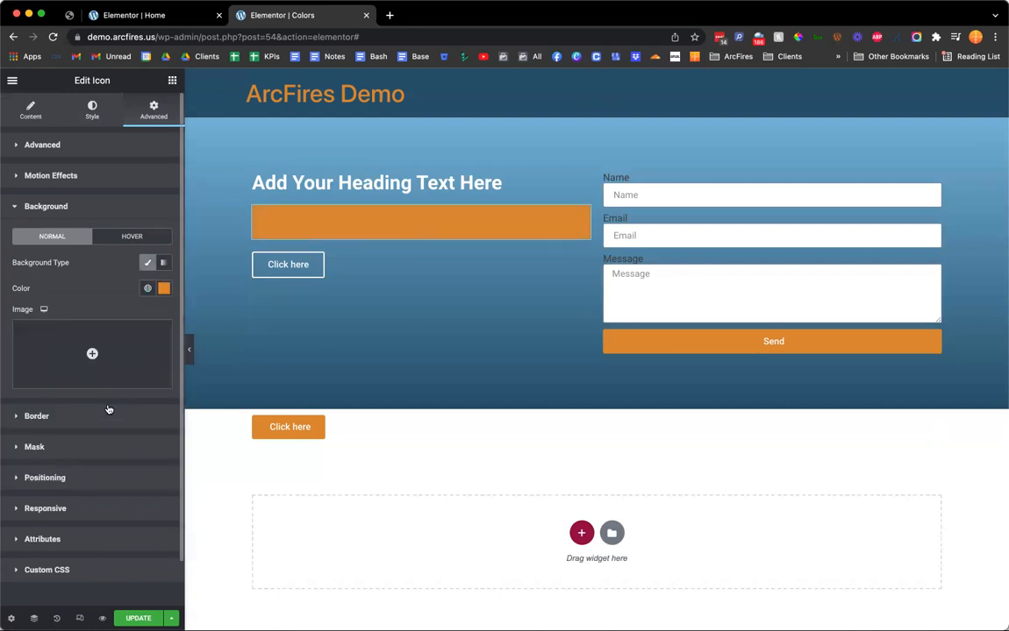
# - Change the star icon widget's background to the Light Blue global color
pyautogui.click(146, 291)
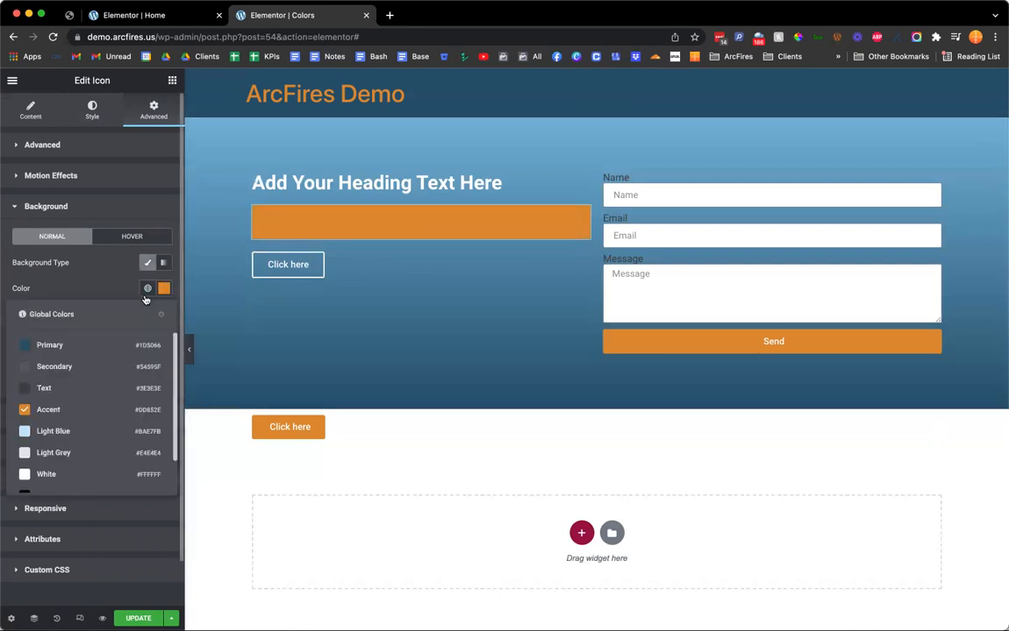
pyautogui.click(98, 428)
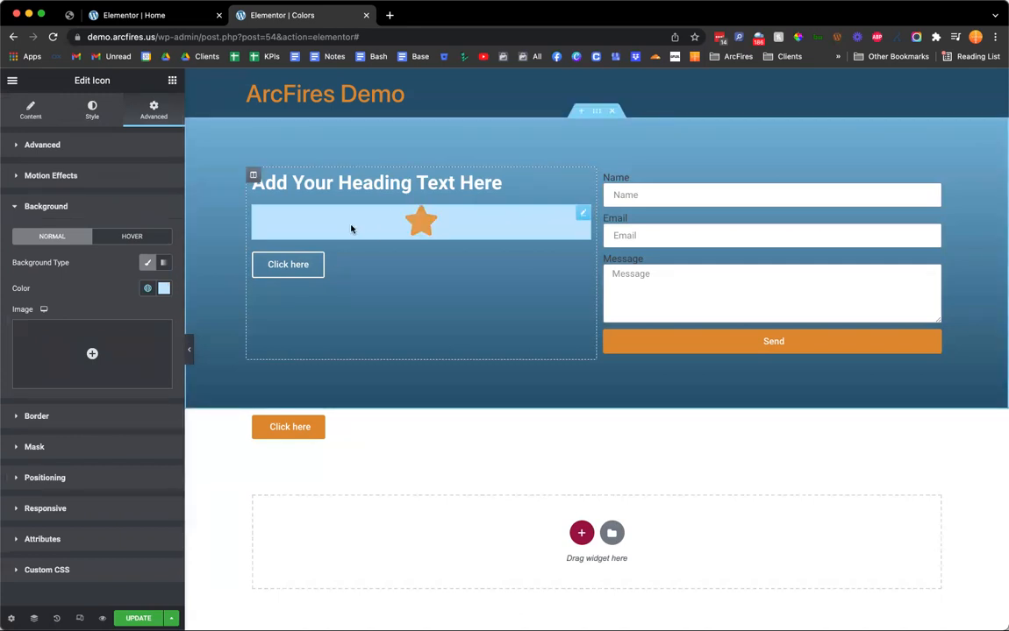
# - Give the heading widget above the star a classic background in the Primary global color
pyautogui.click(513, 183)
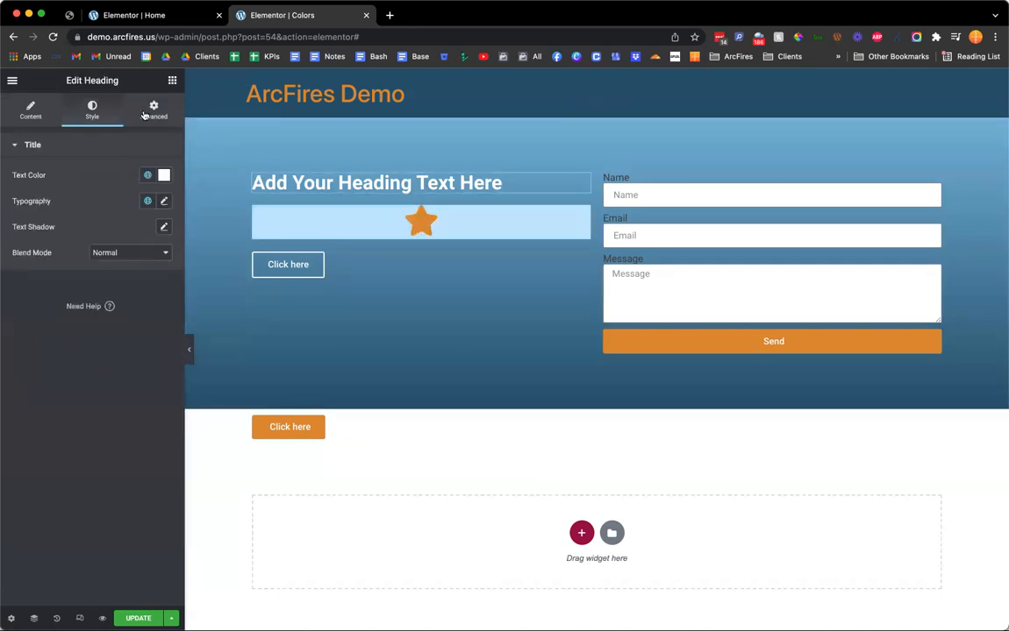
pyautogui.click(131, 107)
pyautogui.click(70, 401)
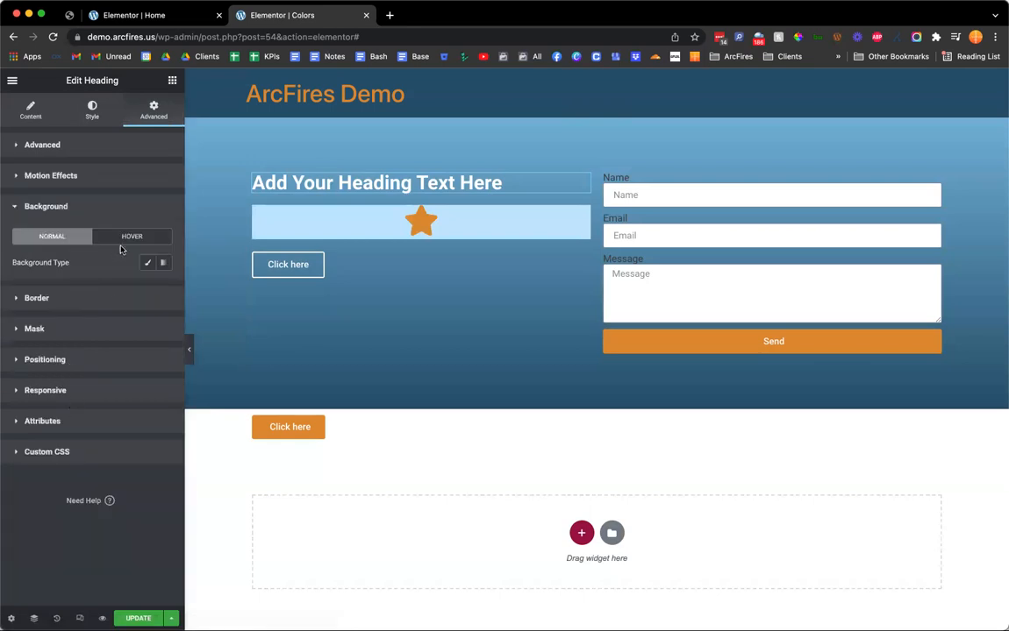
pyautogui.click(148, 262)
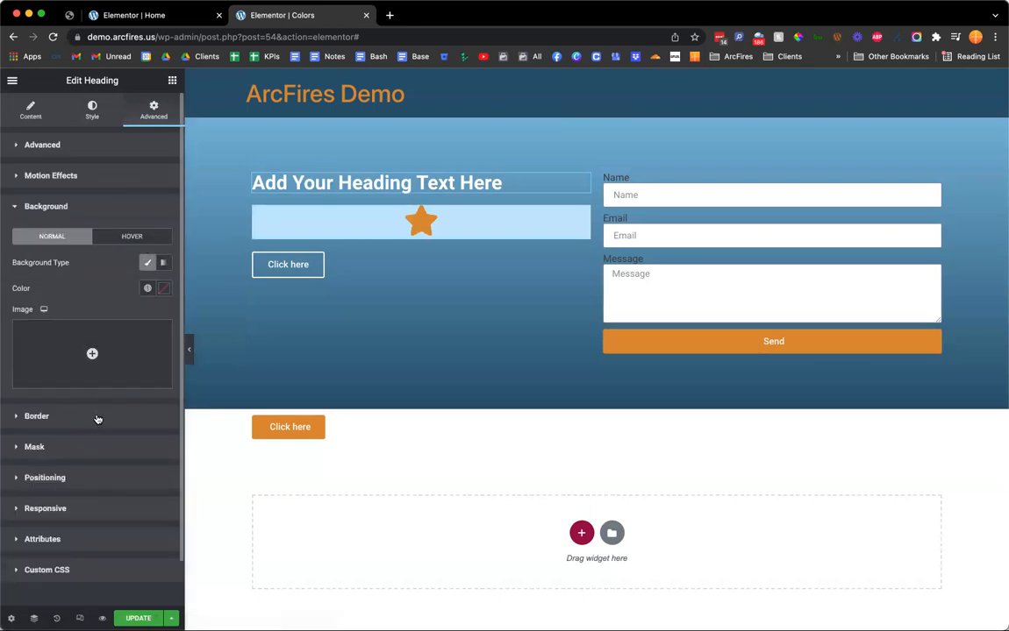
pyautogui.click(96, 415)
pyautogui.click(95, 200)
pyautogui.click(147, 289)
pyautogui.click(120, 349)
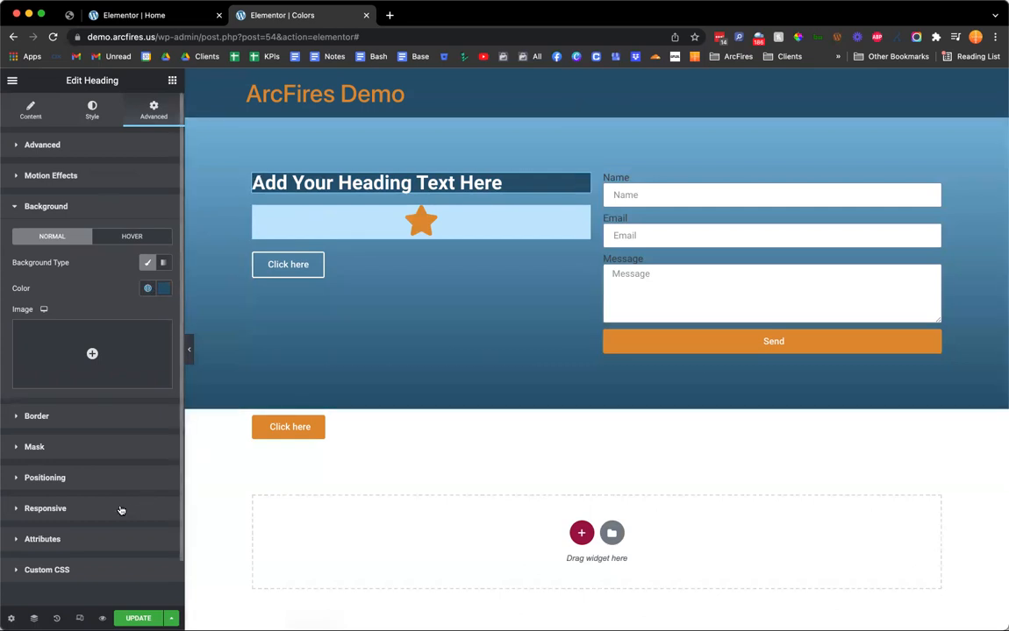
# - Try the Inline (auto) width on the heading and return it to Default
pyautogui.click(117, 477)
pyautogui.click(136, 329)
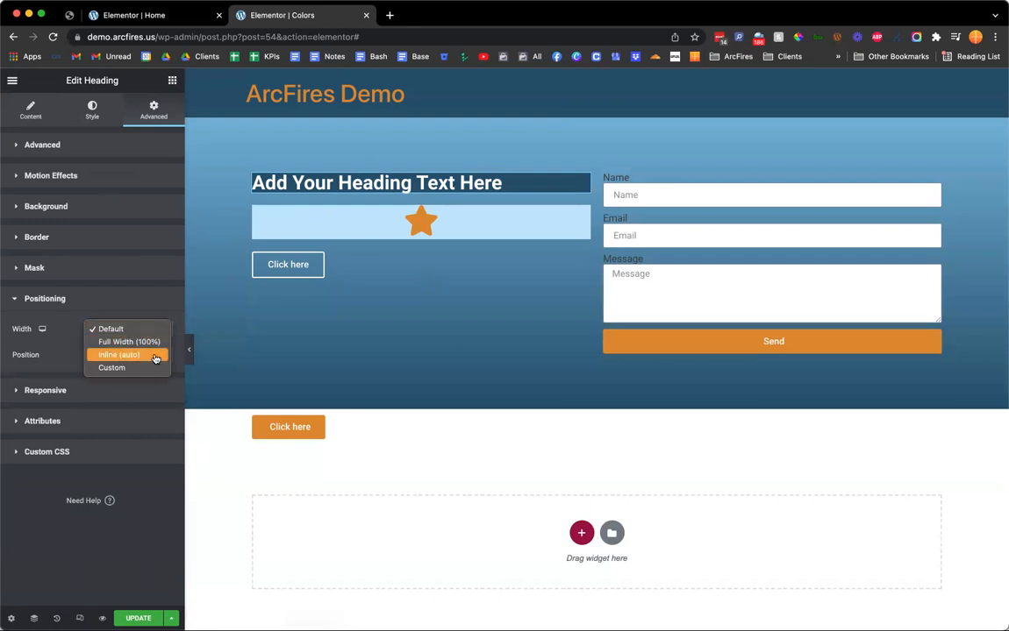
pyautogui.click(156, 357)
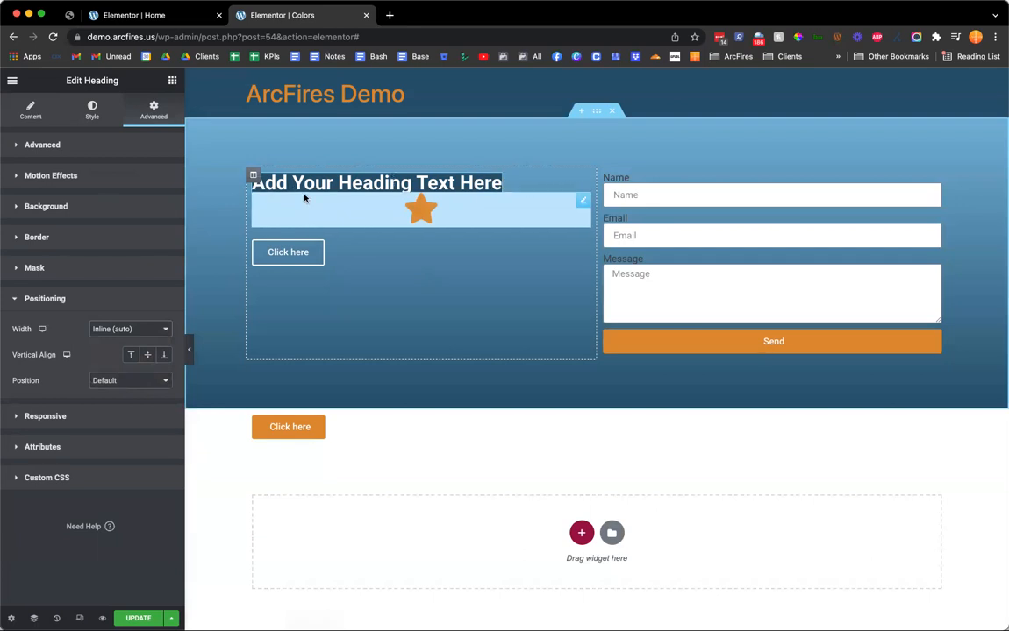
pyautogui.click(134, 329)
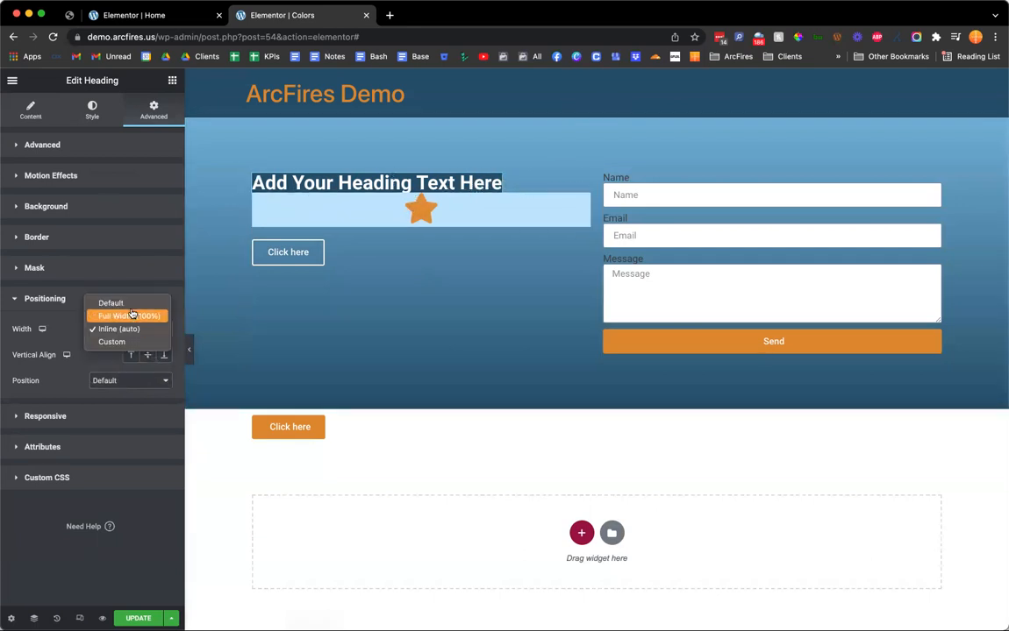
pyautogui.click(129, 309)
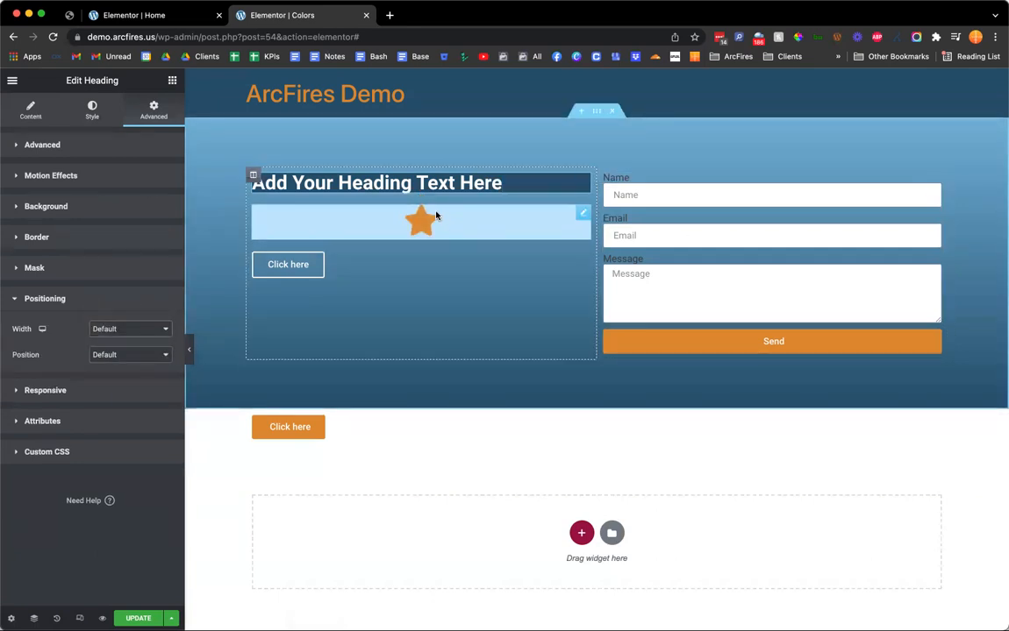
# - Add a Divider widget below the outlined "Click here" button in the gradient section
pyautogui.click(351, 218)
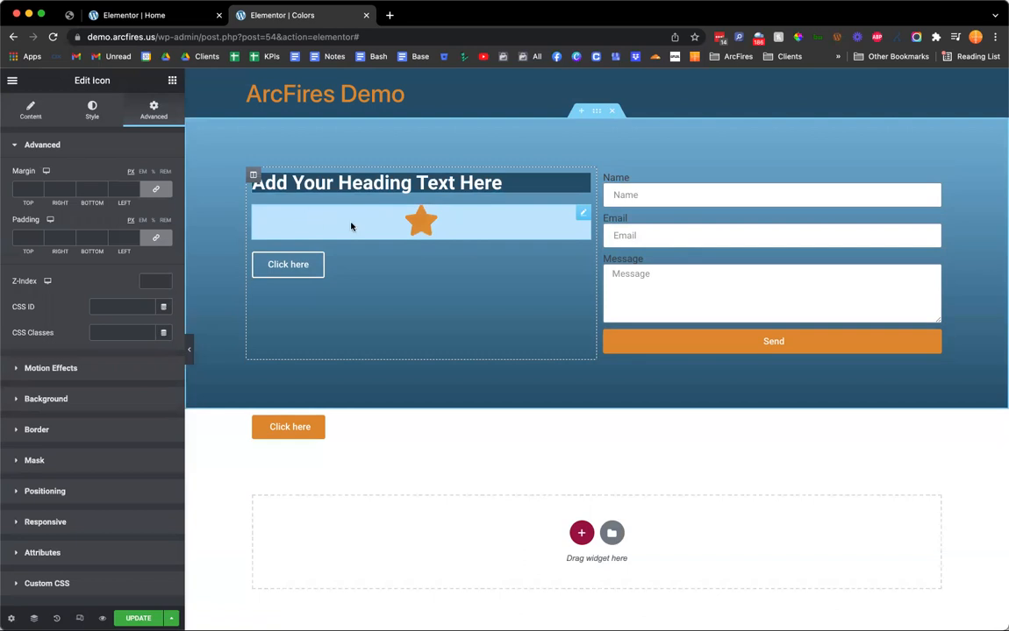
pyautogui.click(344, 272)
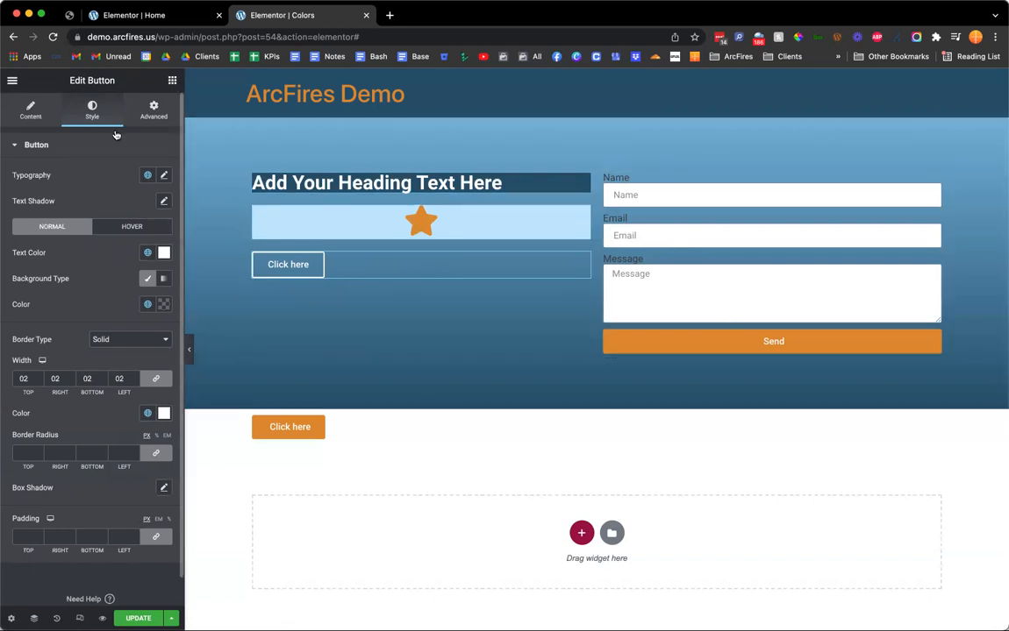
pyautogui.click(171, 80)
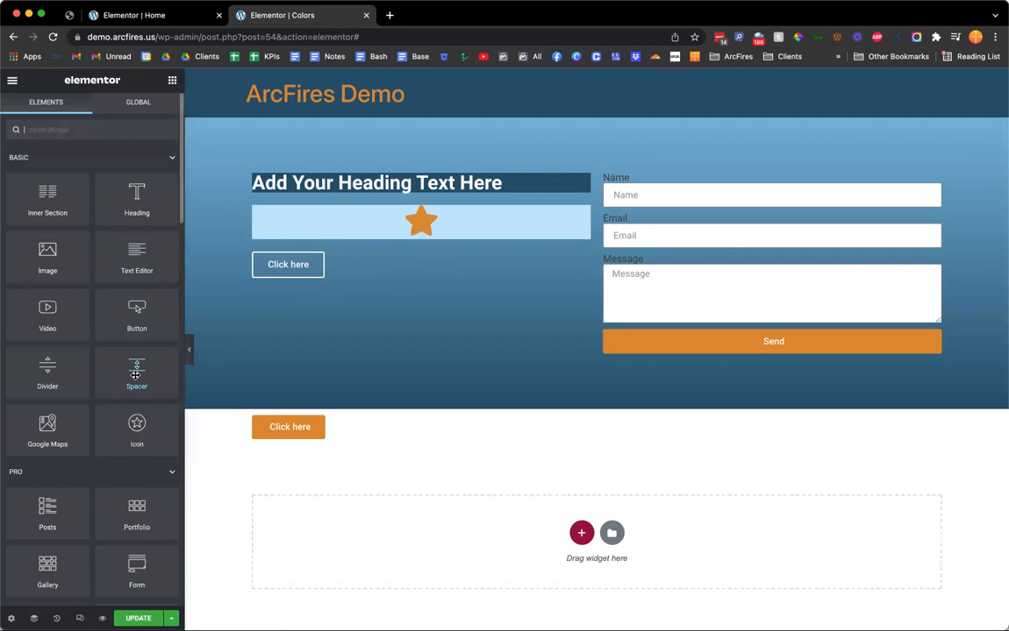
pyautogui.moveTo(47, 369); pyautogui.dragTo(330, 268)
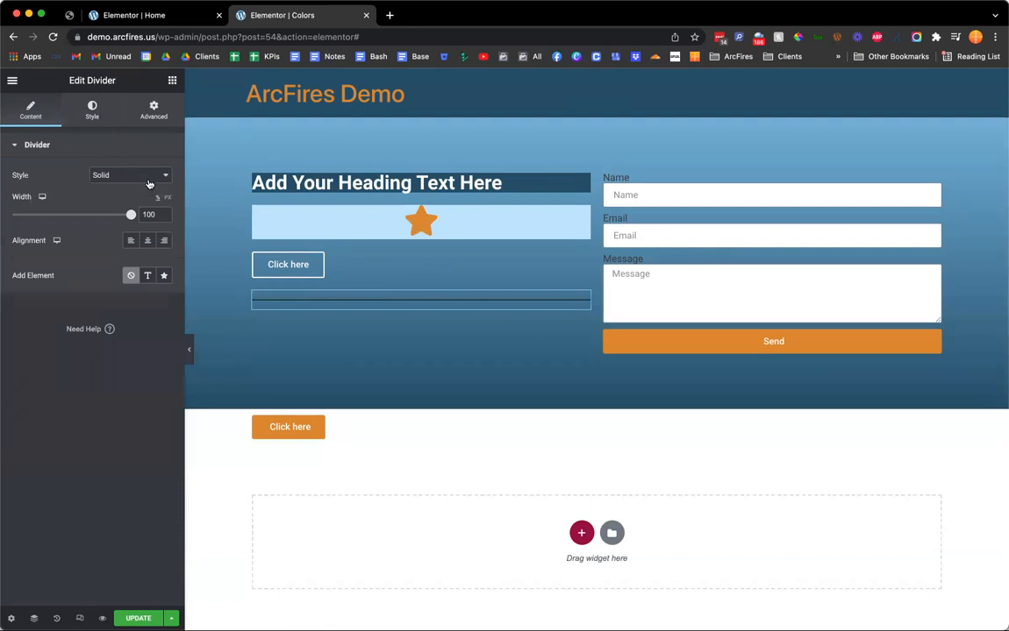
# - Set the divider's color to the Accent global color and its weight to 5
pyautogui.click(81, 112)
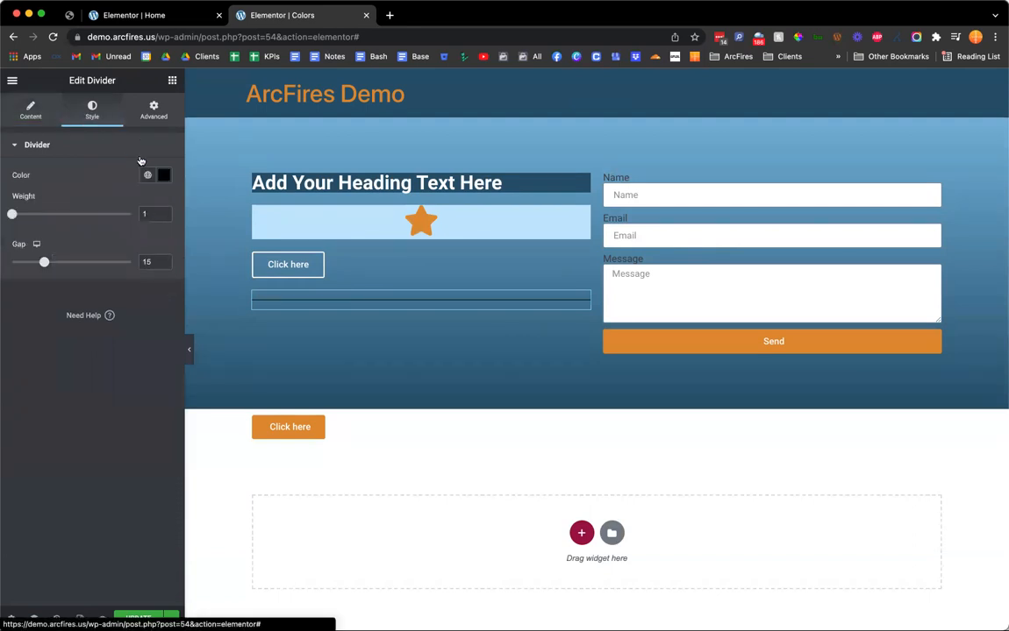
pyautogui.click(147, 175)
pyautogui.click(98, 295)
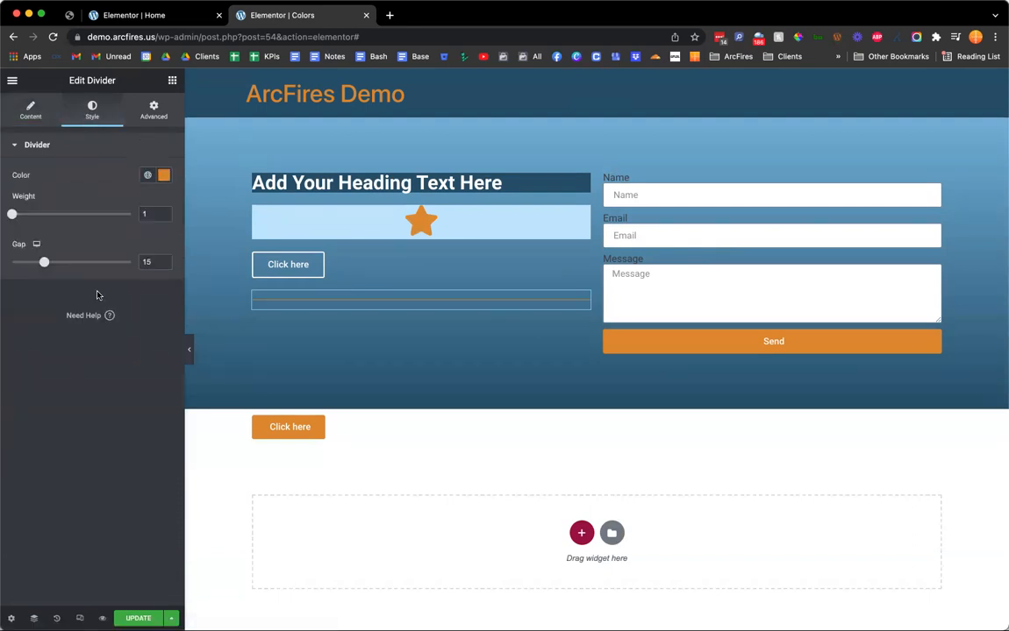
pyautogui.click(164, 211)
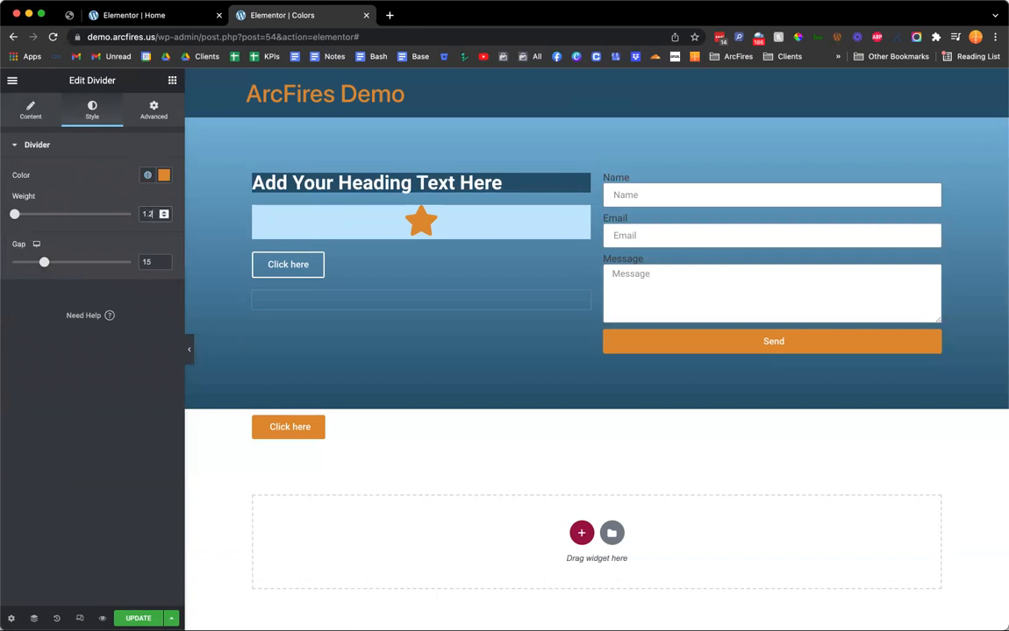
pyautogui.write('10')
pyautogui.press('super+a')
pyautogui.write('5')
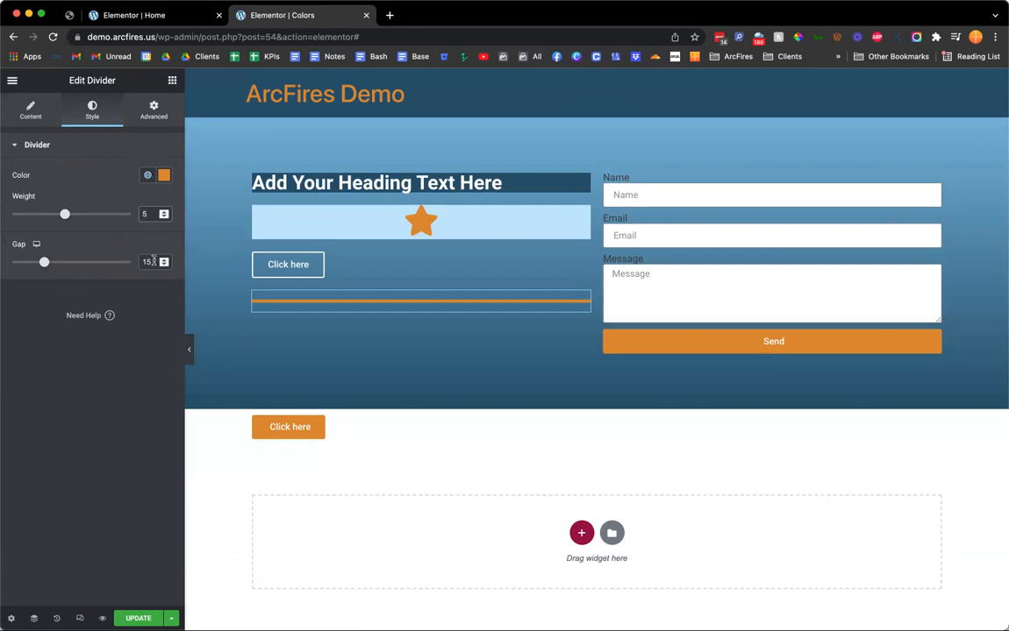
# - Look through the available widgets and the global widgets, and reopen the outlined button's style settings
pyautogui.click(175, 80)
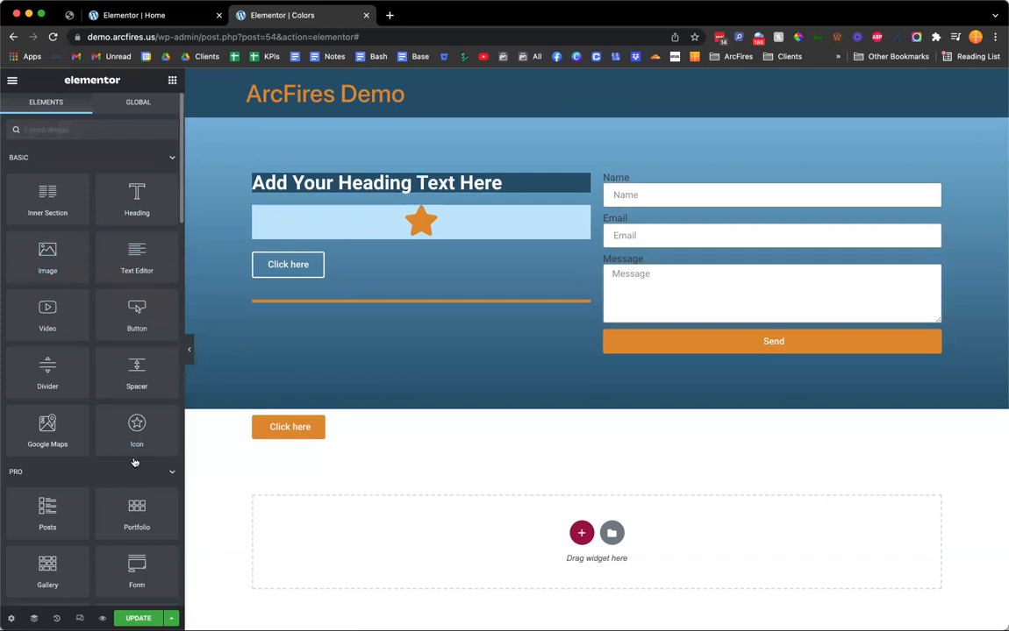
pyautogui.scroll(-5, 122, 416)
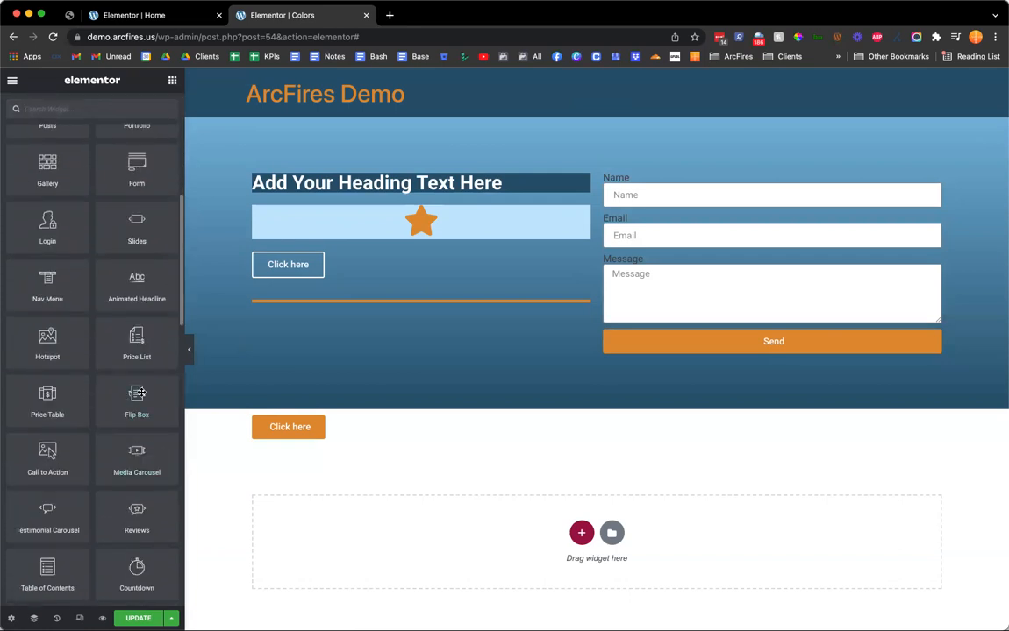
pyautogui.scroll(5, 141, 393)
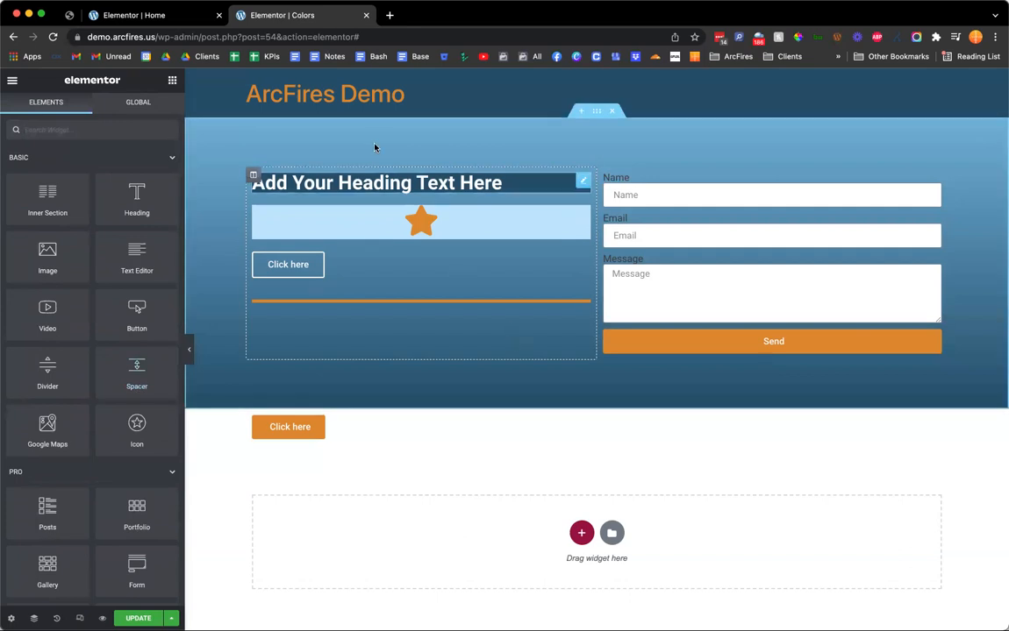
pyautogui.click(137, 101)
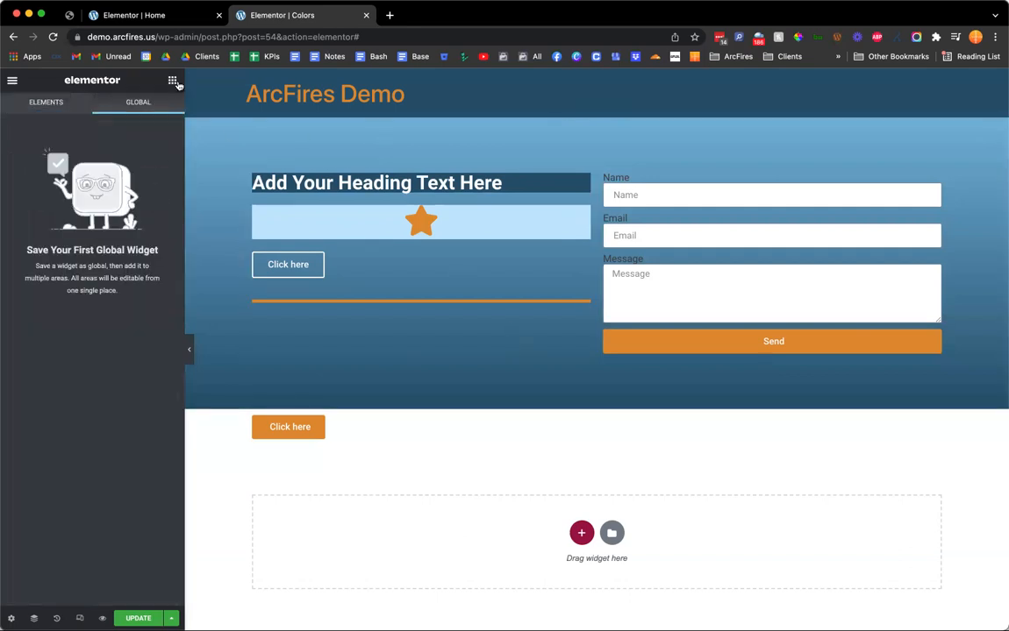
pyautogui.click(173, 81)
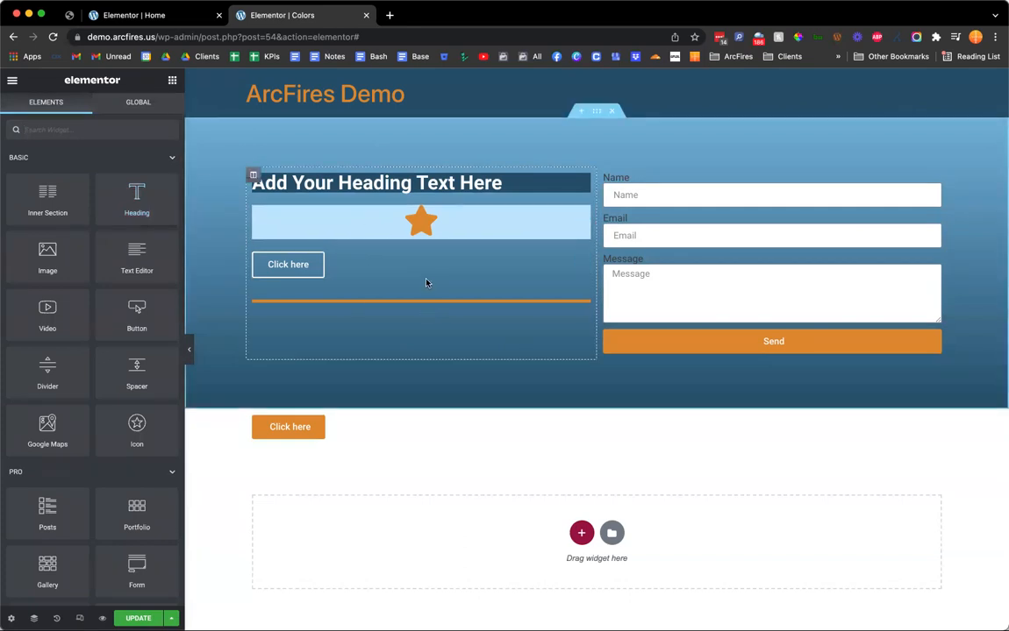
pyautogui.click(350, 271)
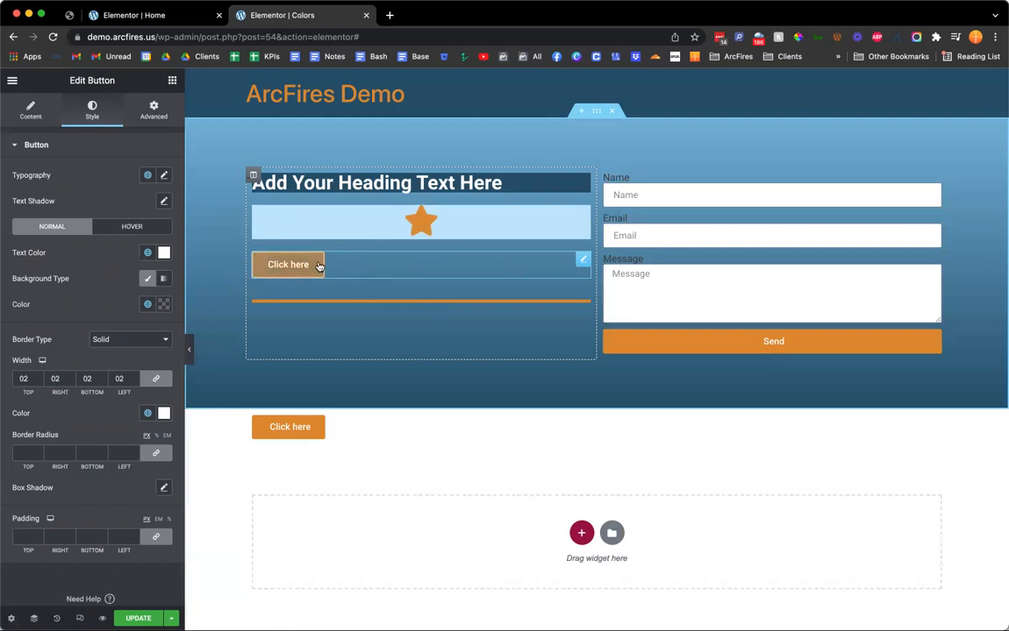
# - Examine the contact form's label, HTML field and field style settings for their global color assignments
pyautogui.click(694, 227)
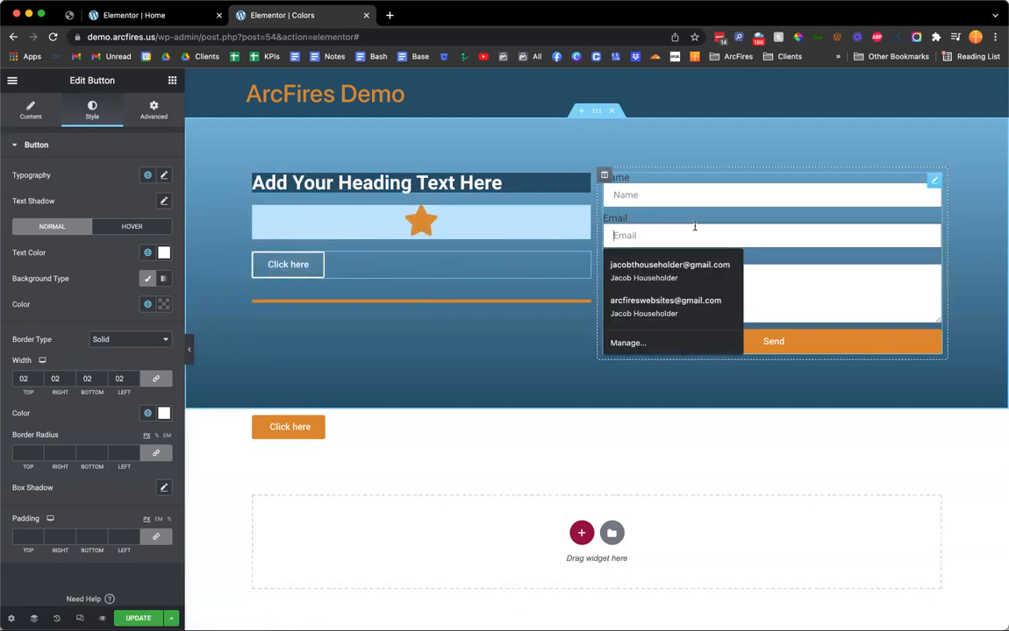
pyautogui.click(93, 111)
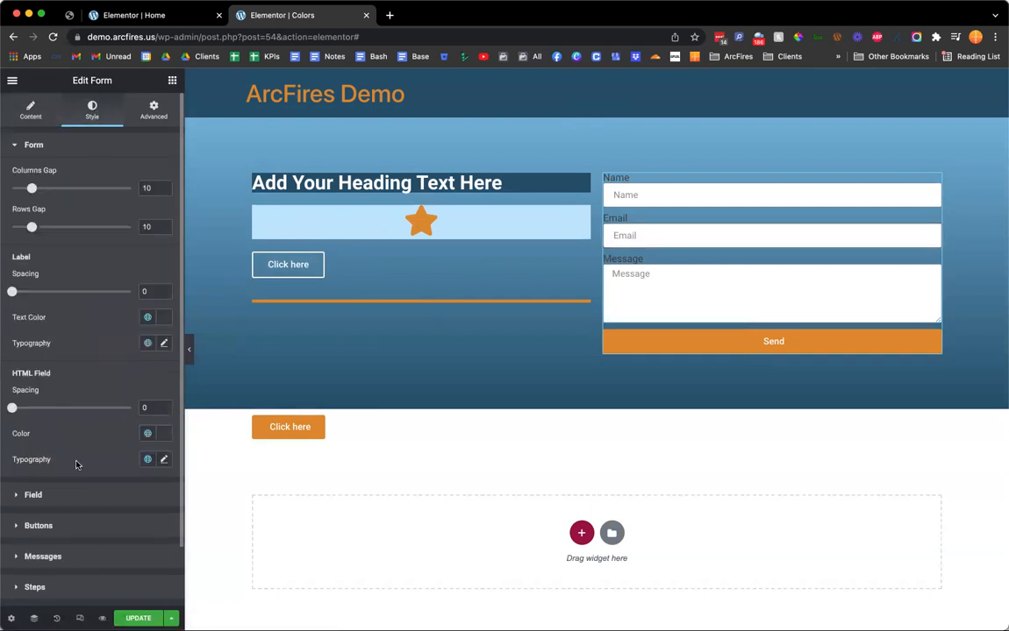
pyautogui.scroll(-2, 88, 439)
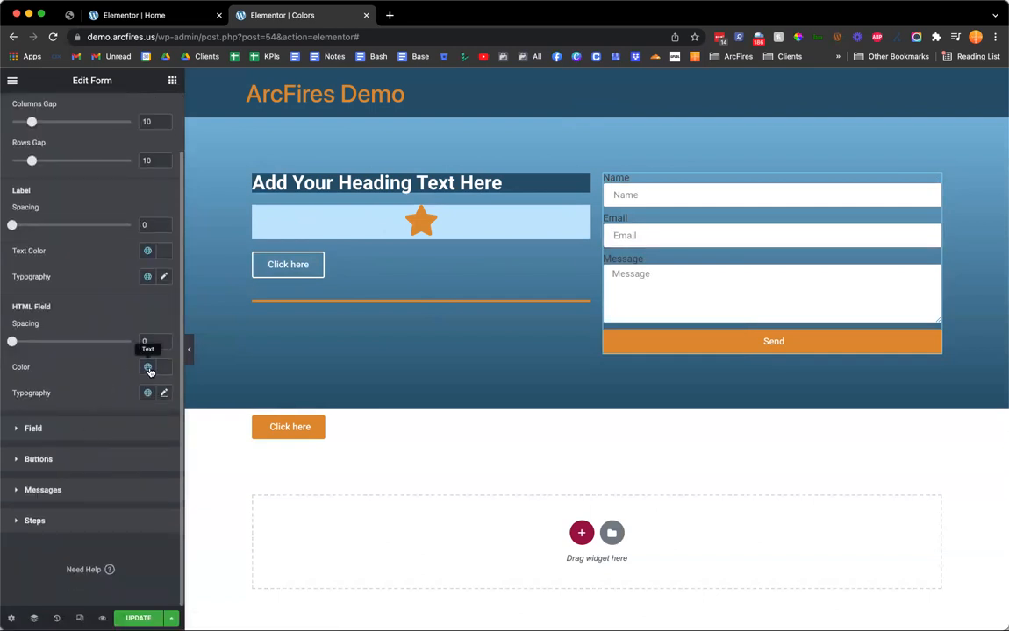
pyautogui.click(63, 434)
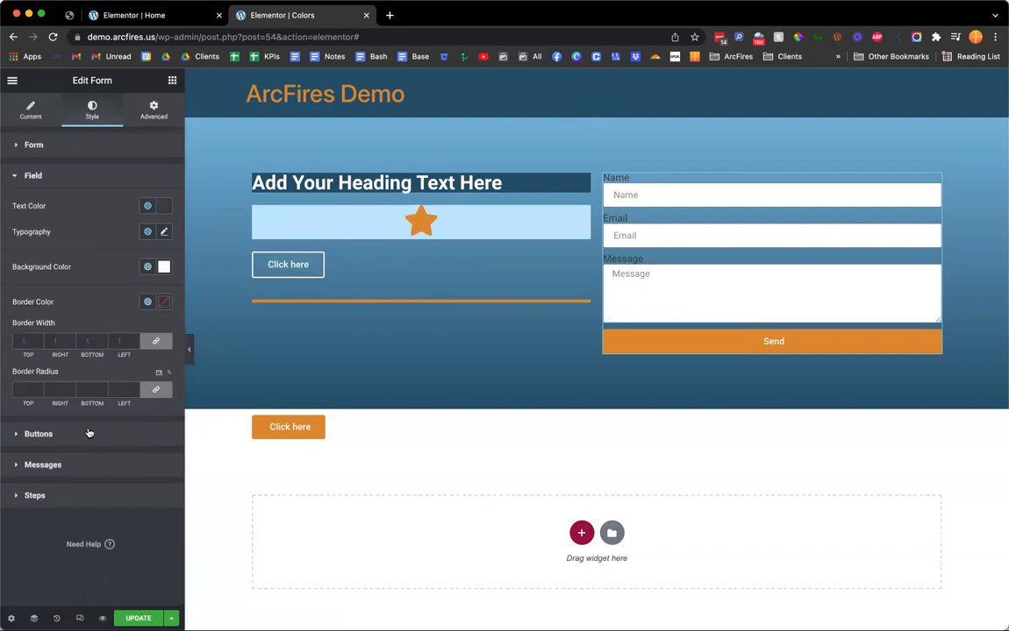
# - Set the form's Next & Submit button to a White global background color and an Accent global text color
pyautogui.click(88, 433)
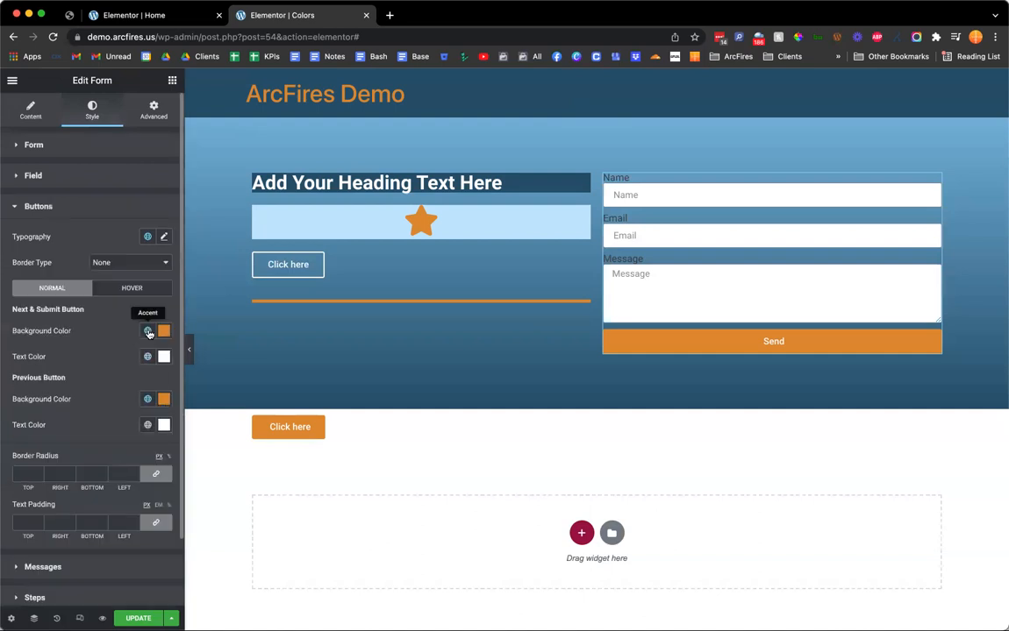
pyautogui.click(147, 331)
pyautogui.click(68, 516)
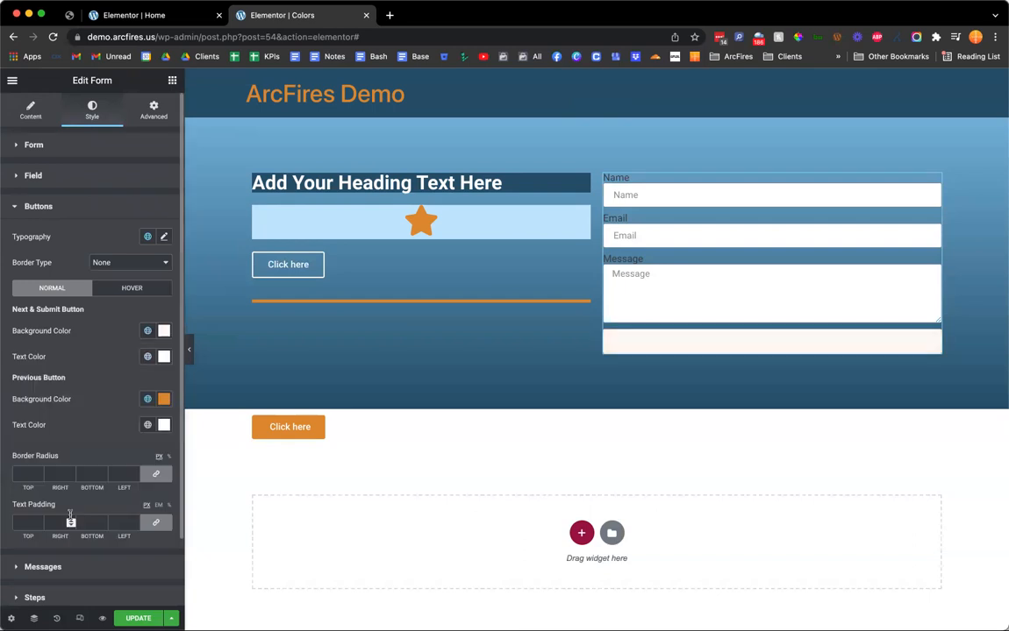
pyautogui.click(149, 357)
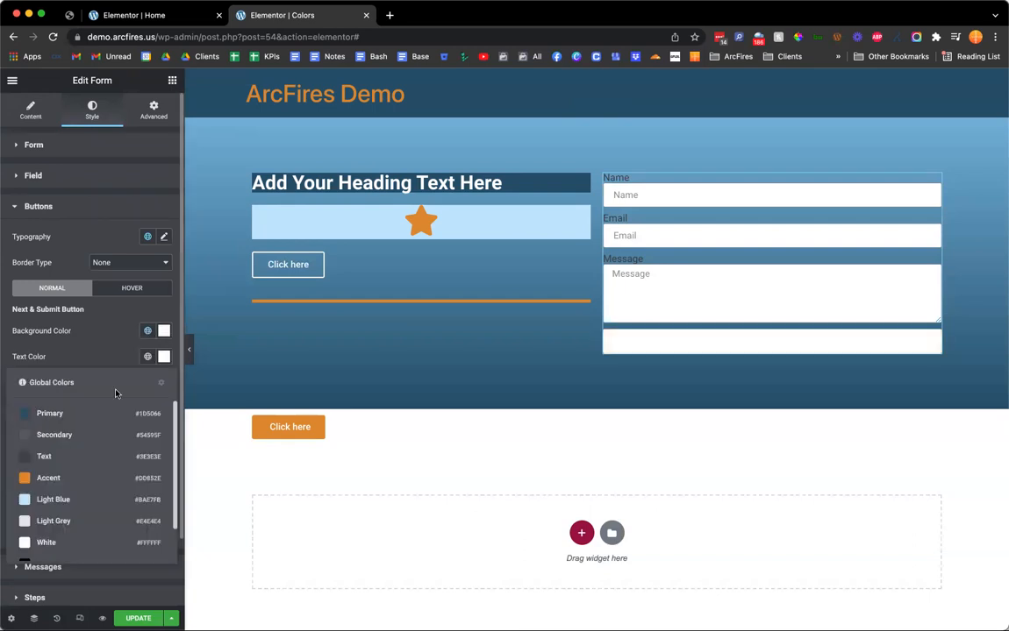
pyautogui.click(63, 480)
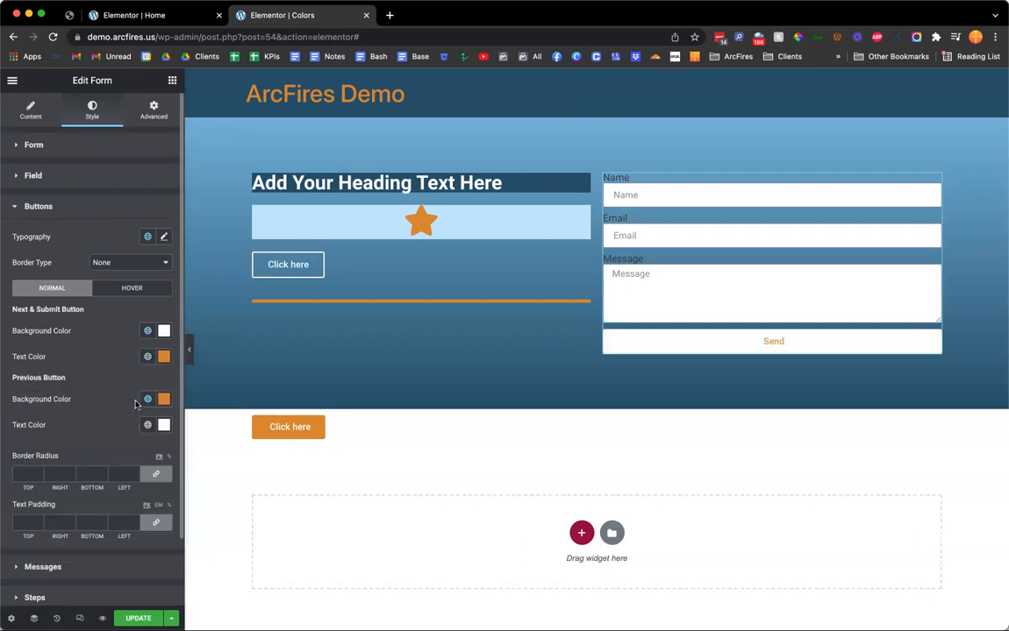
# - Examine the form's message and steps style settings
pyautogui.scroll(-3, 134, 379)
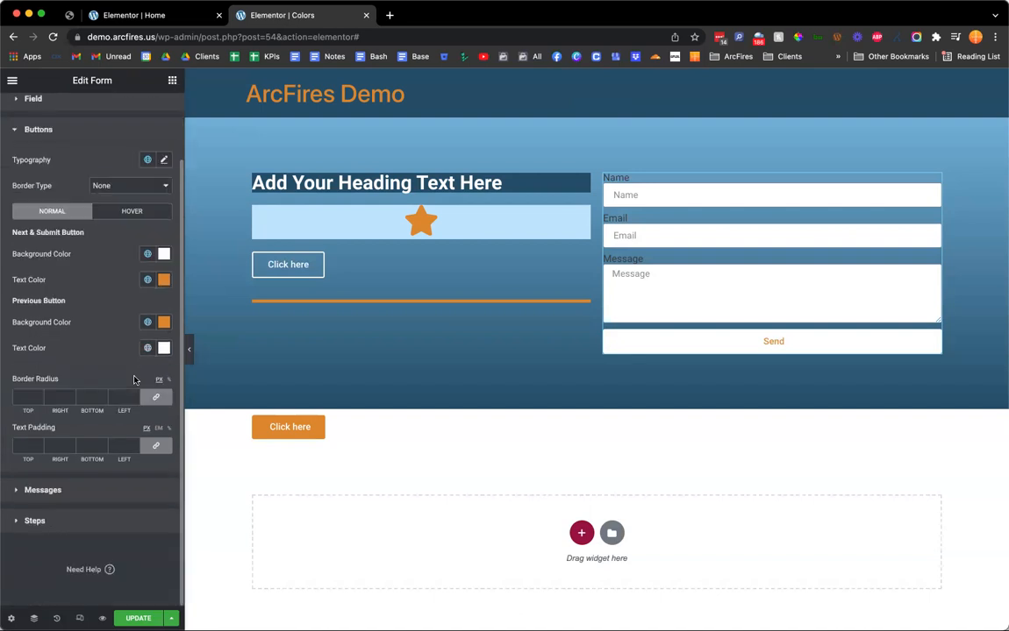
pyautogui.click(101, 495)
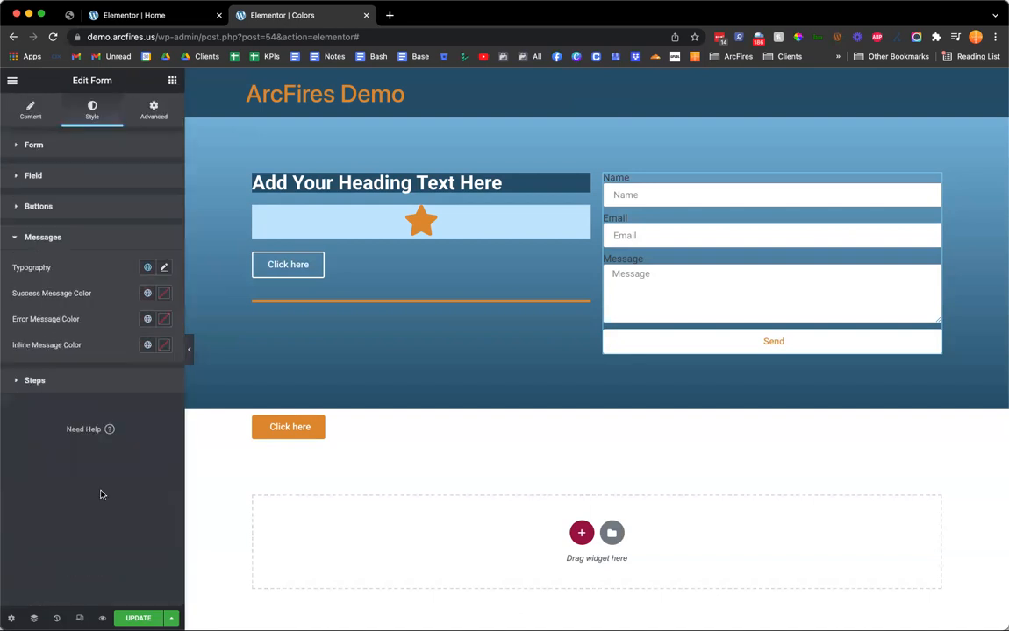
pyautogui.click(126, 384)
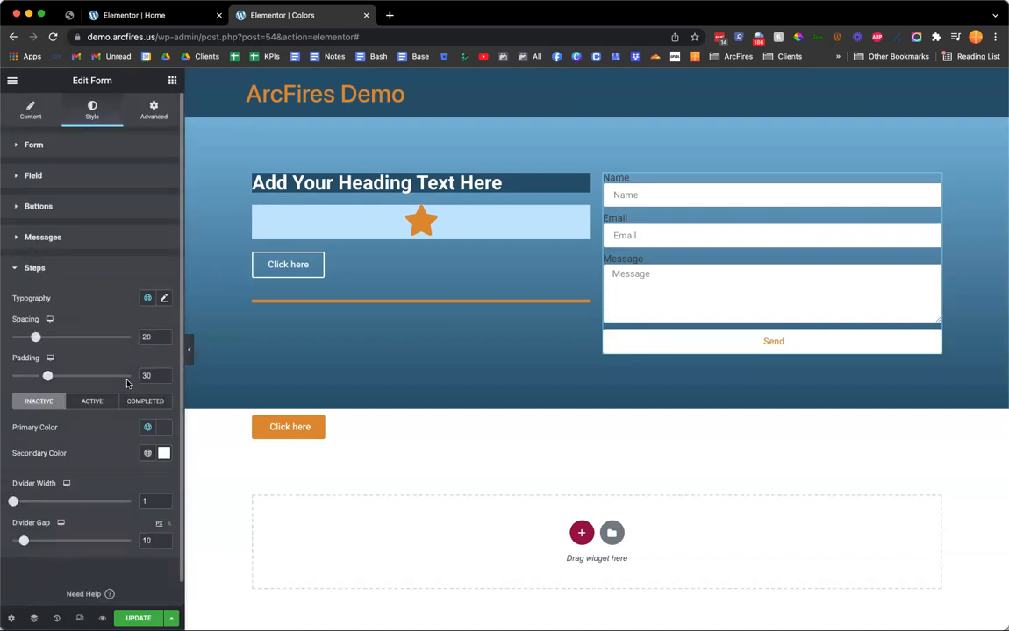
# - Try a classic background in the White global color on the whole contact form
pyautogui.click(139, 108)
pyautogui.click(81, 399)
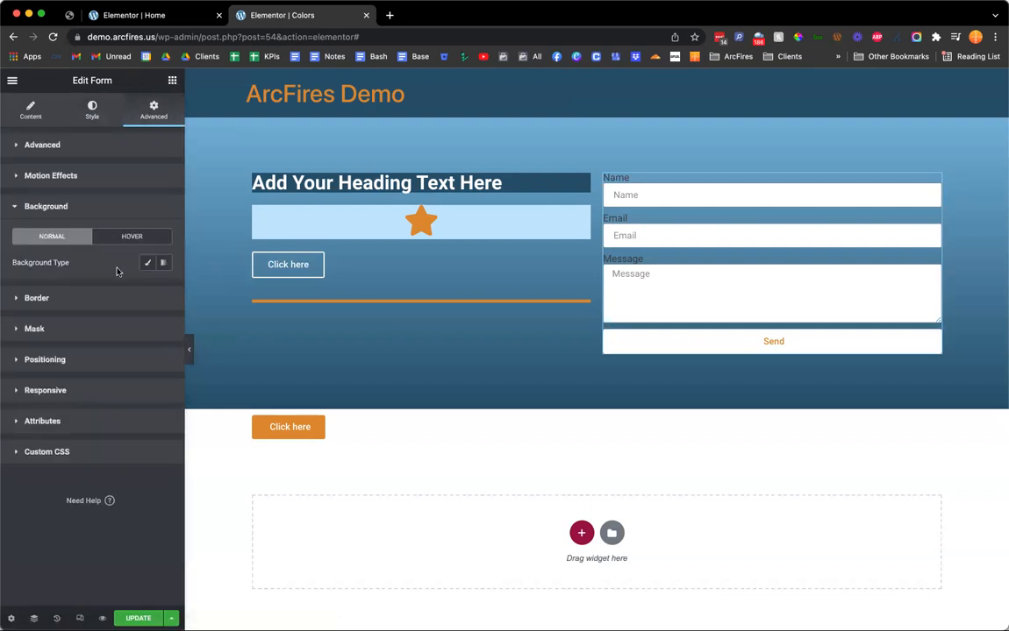
pyautogui.click(147, 263)
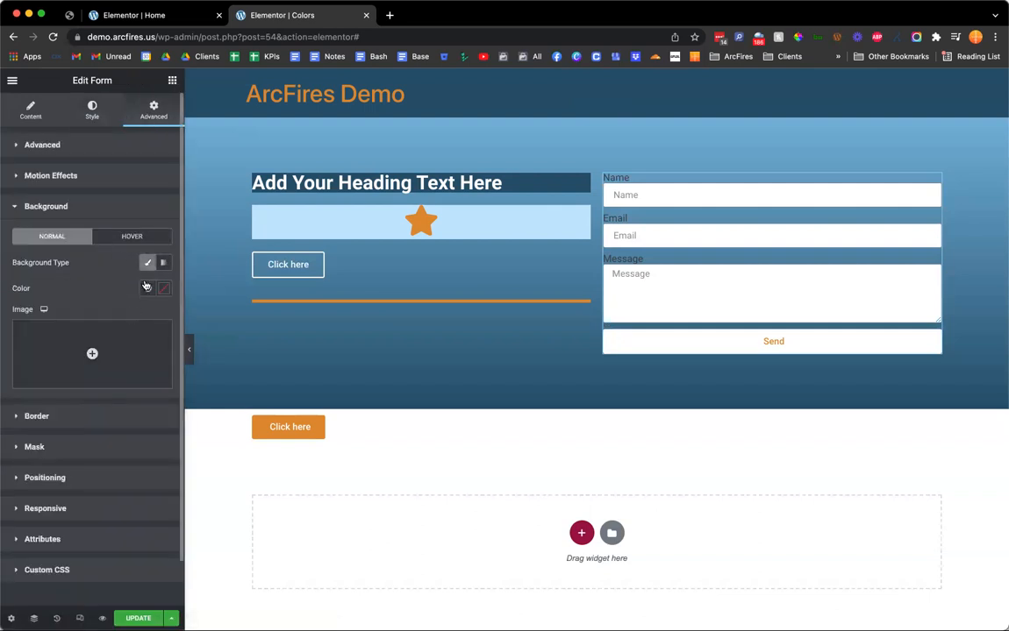
pyautogui.click(148, 287)
pyautogui.click(86, 475)
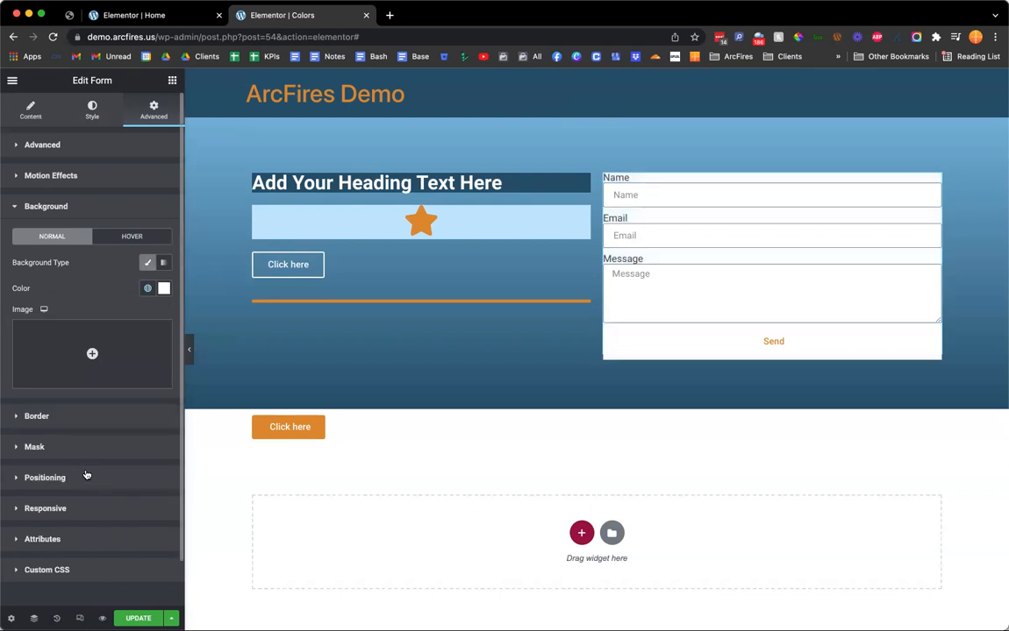
# - Undo the form's background and Send button color changes, along with the last change to the divider's thickness
pyautogui.press('super+z')
pyautogui.press('super+z')
pyautogui.press('super+z')
pyautogui.press('super+z')
pyautogui.press('super+z')
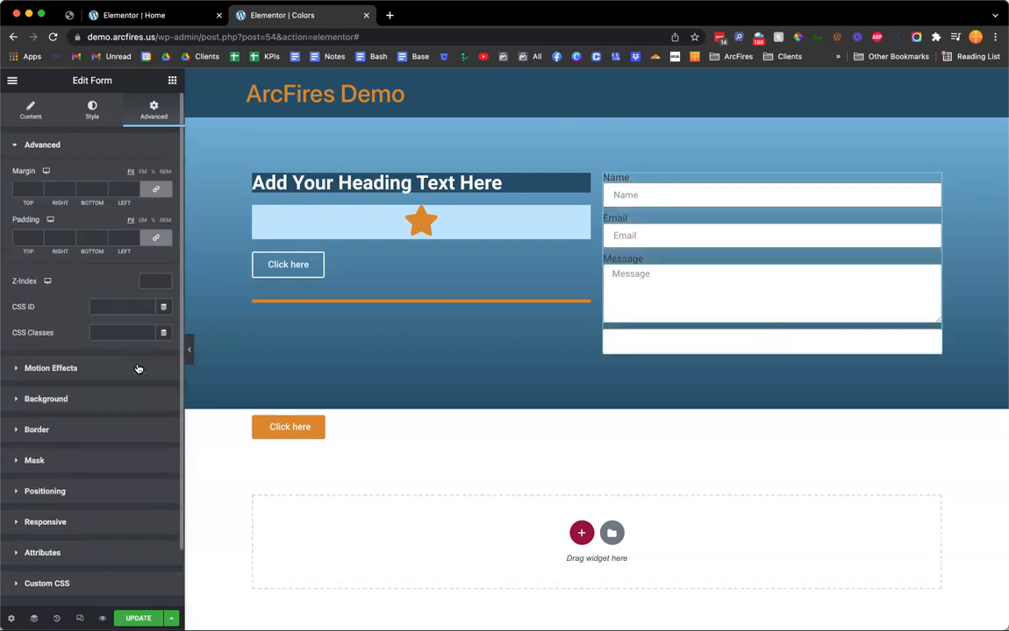
pyautogui.press('super+shift+z')
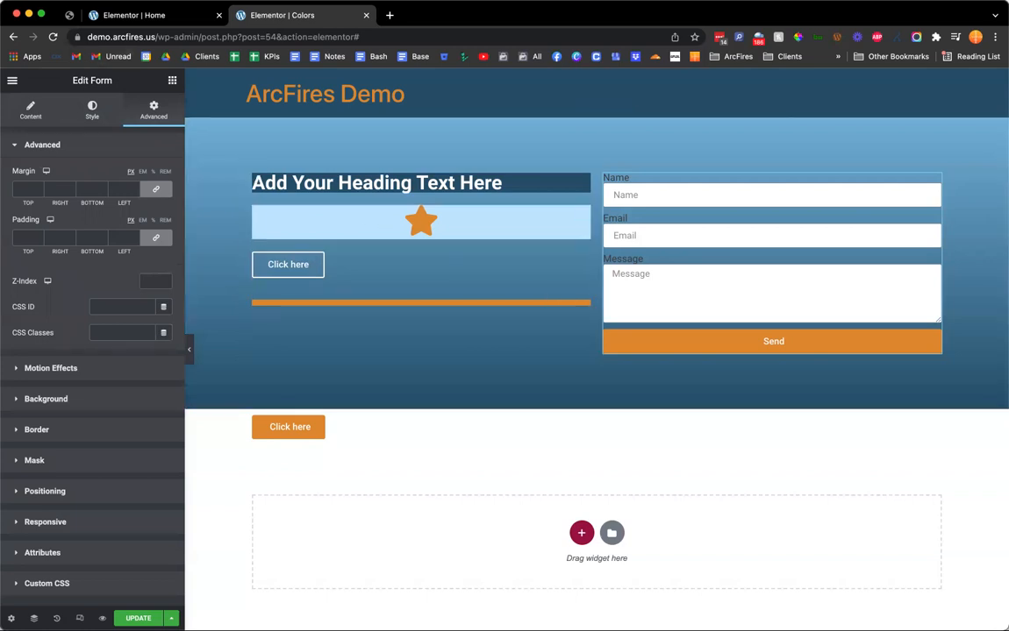
# - Add a second button widget directly below the existing button in the white section under the gradient
pyautogui.click(13, 80)
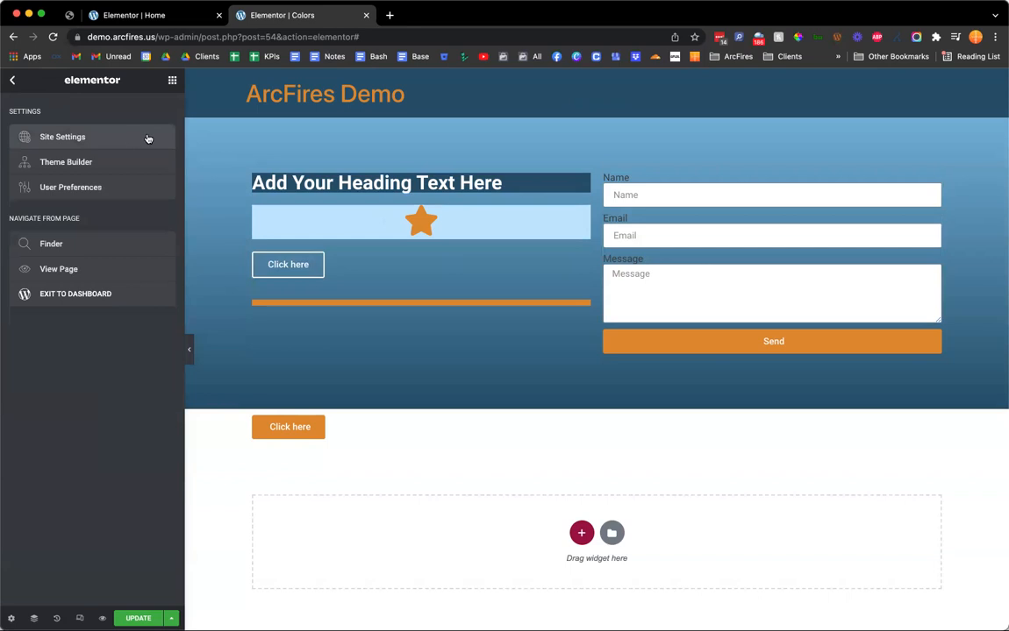
pyautogui.click(172, 80)
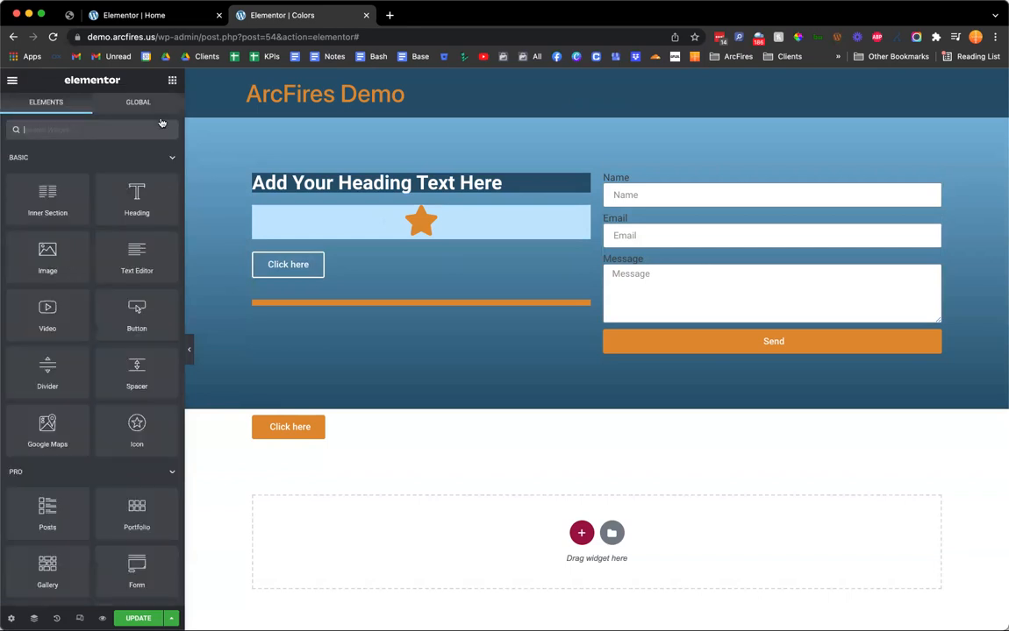
pyautogui.moveTo(138, 323); pyautogui.dragTo(358, 444)
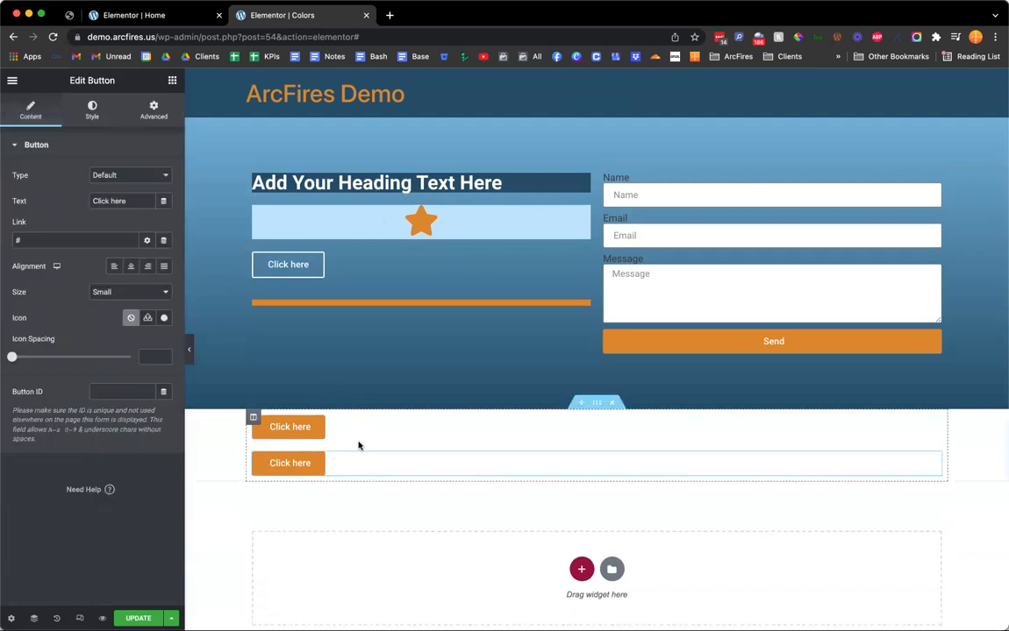